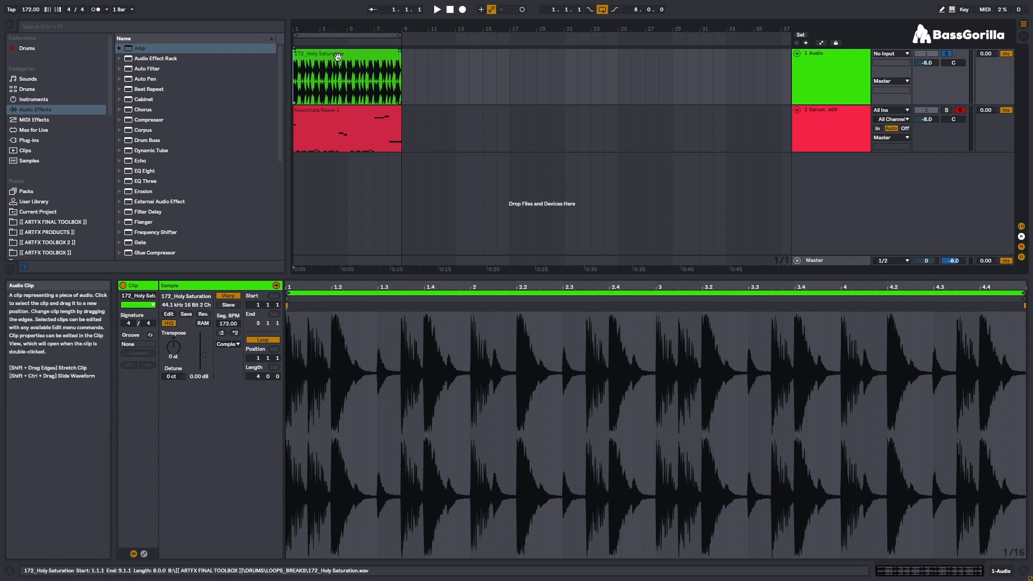
Step: Listen to the 172_Holy Saturation drum loop from the start and again from bar 7
key("space")
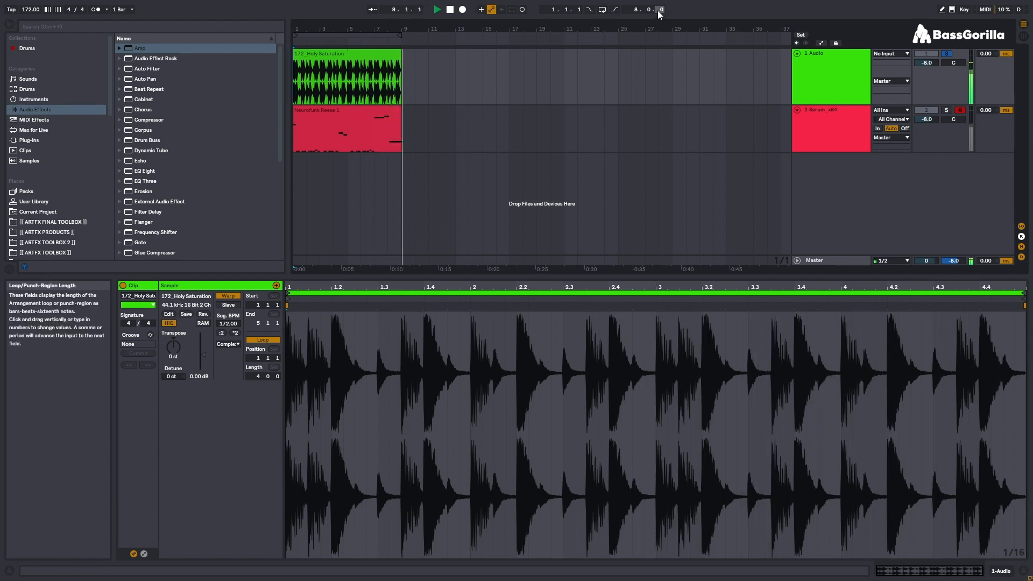
key("space")
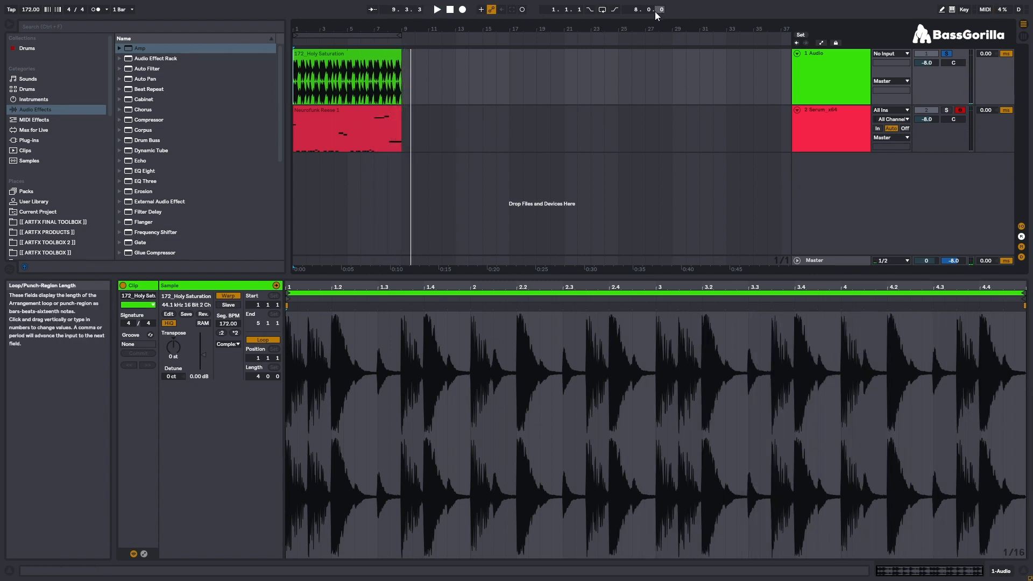
left_click_drag(386, 31, 636, 31)
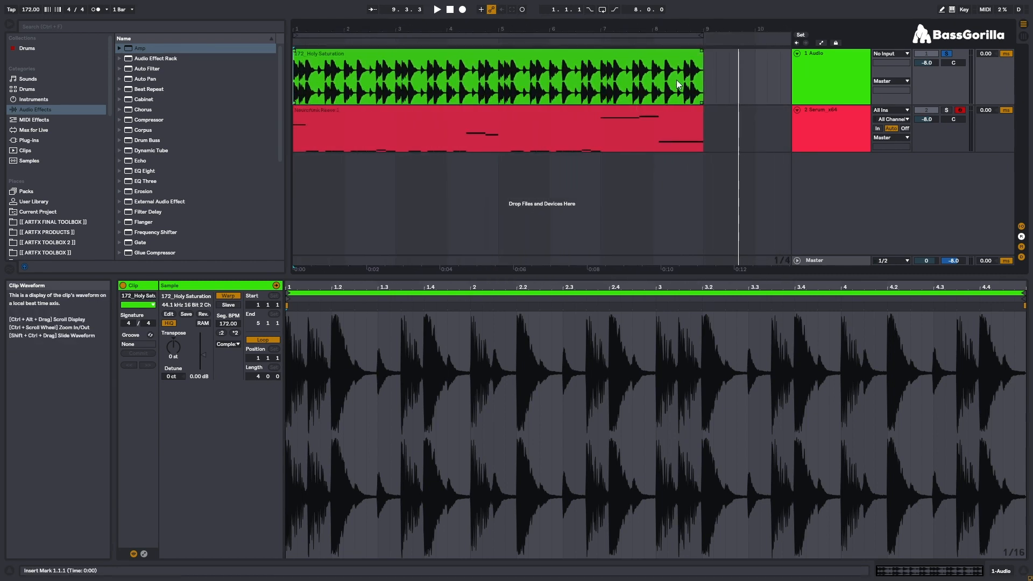
left_click(599, 88)
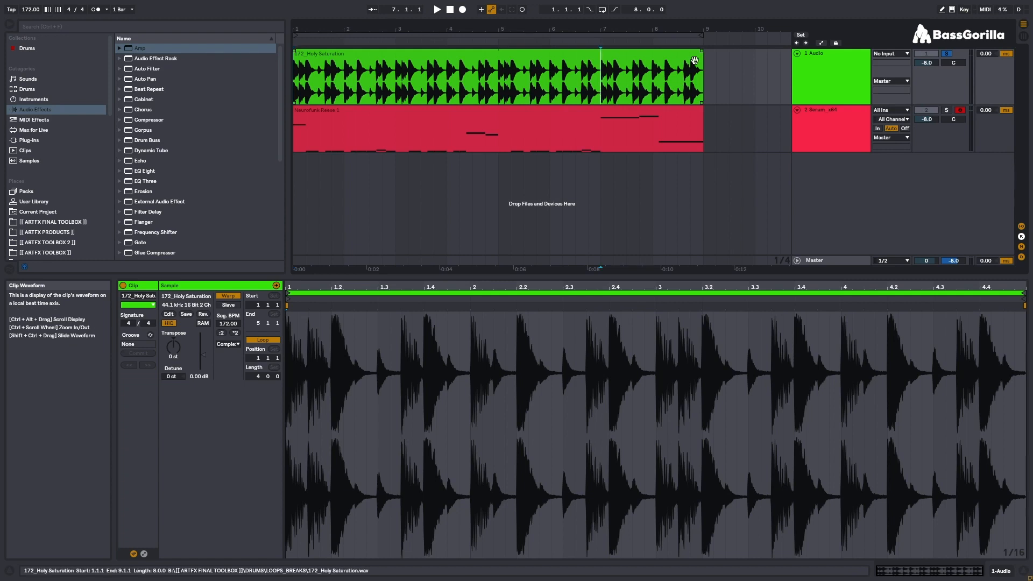
key("space")
key("space")
Step: Duplicate the drum clip's section from 8.2.1 to 8.3.3 over the end of bar 8 and play it back from bar 7
left_click_drag(682, 33, 688, 87)
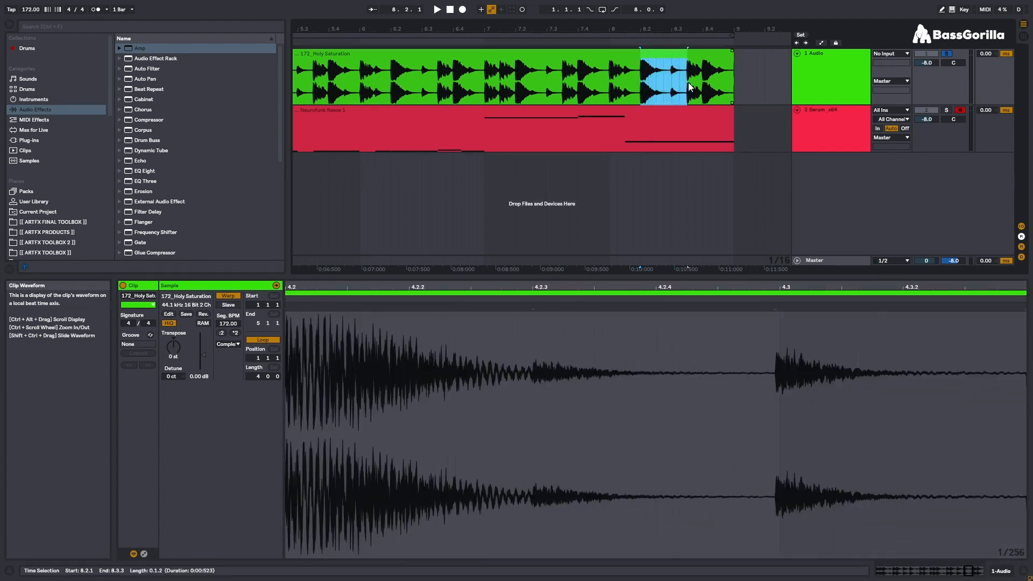
key("ctrl+d")
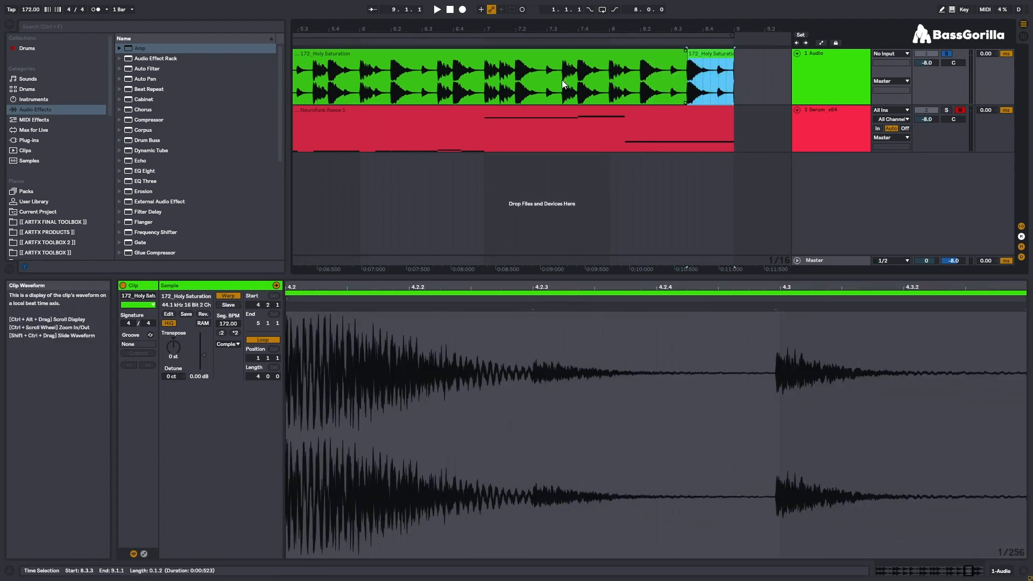
left_click(485, 79)
key("space")
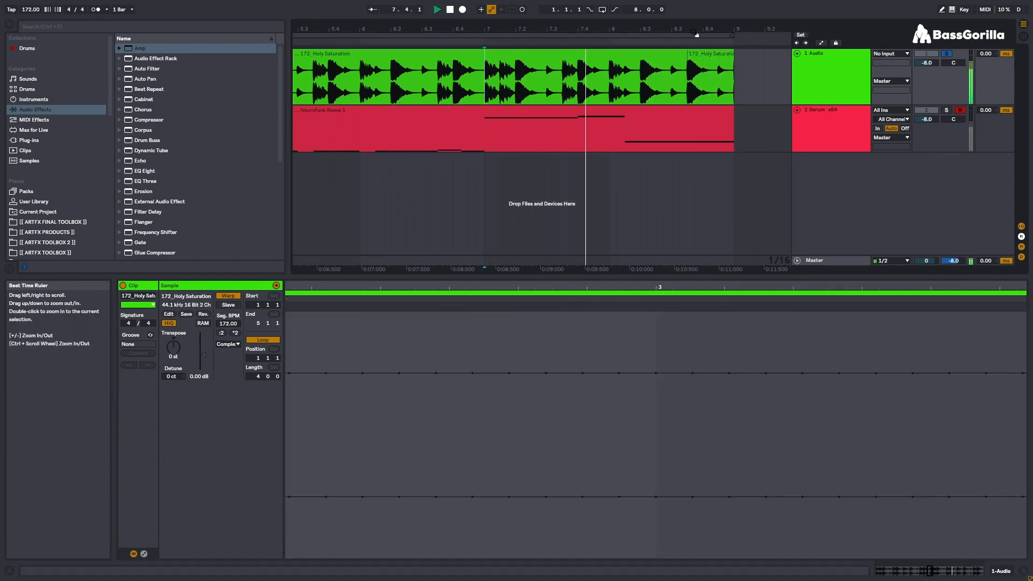
key("space")
Step: Loop the arrangement across both drum clips, covering 8 bars from 1.1.1
left_click_drag(694, 28, 620, 11)
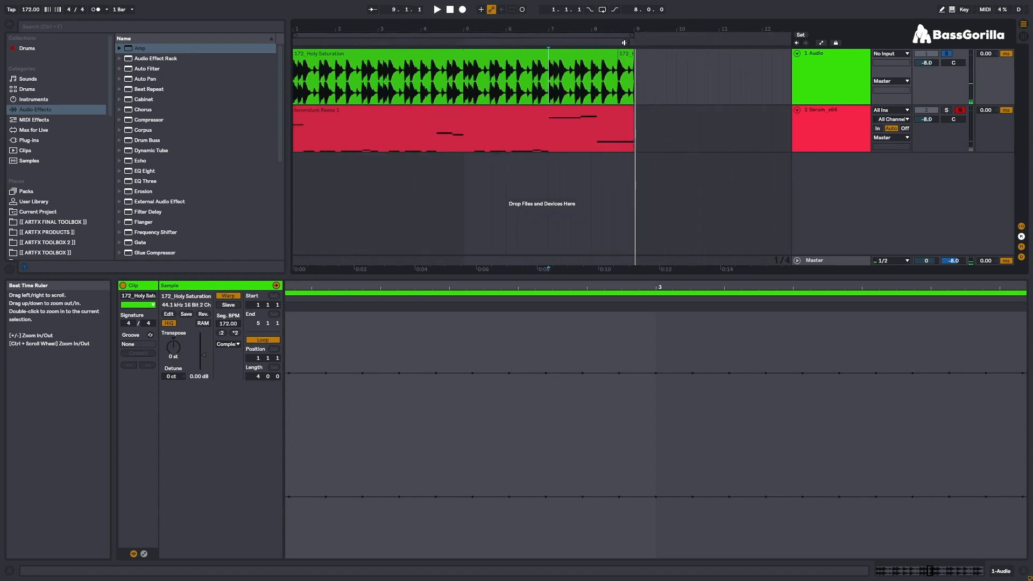
left_click(594, 55)
left_click(628, 57, "shift")
key("ctrl+l")
Step: Solo the Serum_x64 track and show its MIDI clip's notes enlarged, with no notes selected
left_click(466, 123)
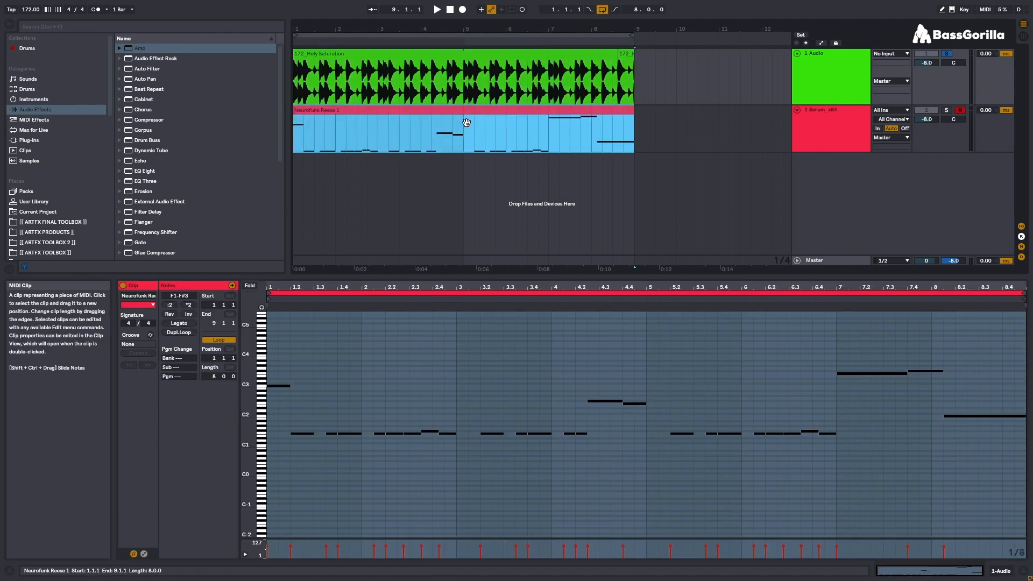
left_click(944, 111)
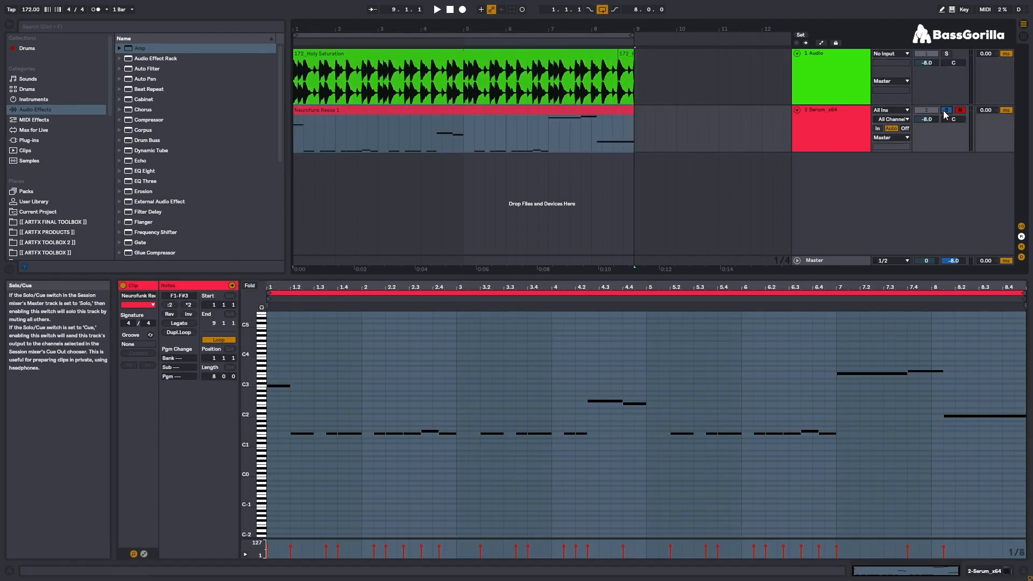
left_click_drag(248, 406, 286, 407)
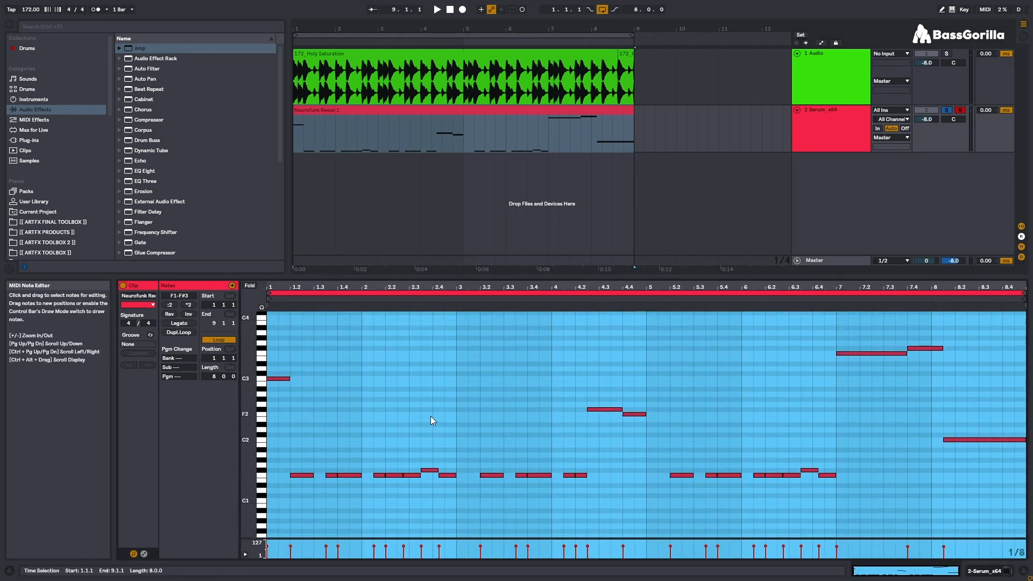
left_click(268, 412)
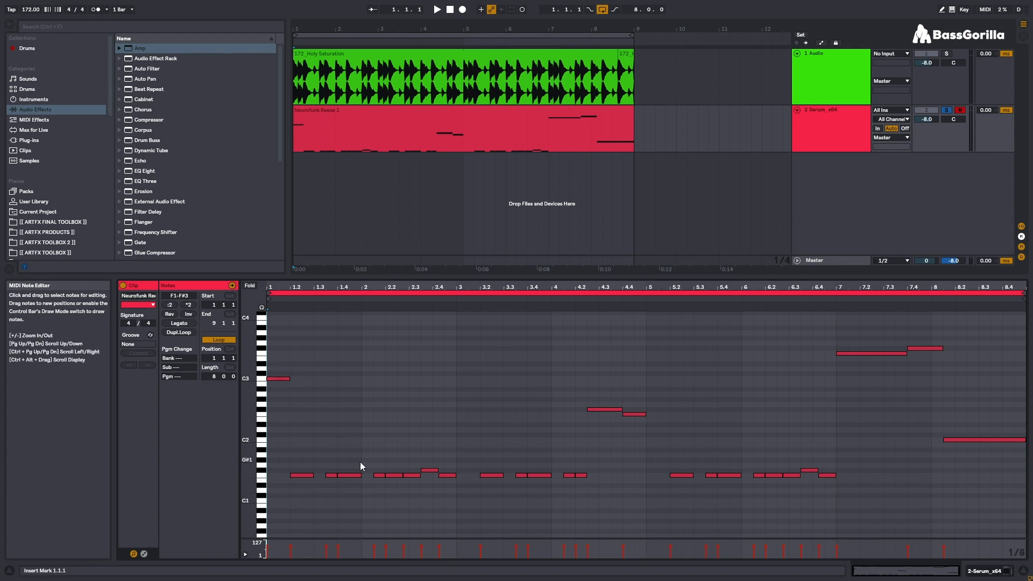
Step: Highlight all F1 notes, all F#1 notes, and the F2 and F#2 pair in bar 4
left_click(263, 475)
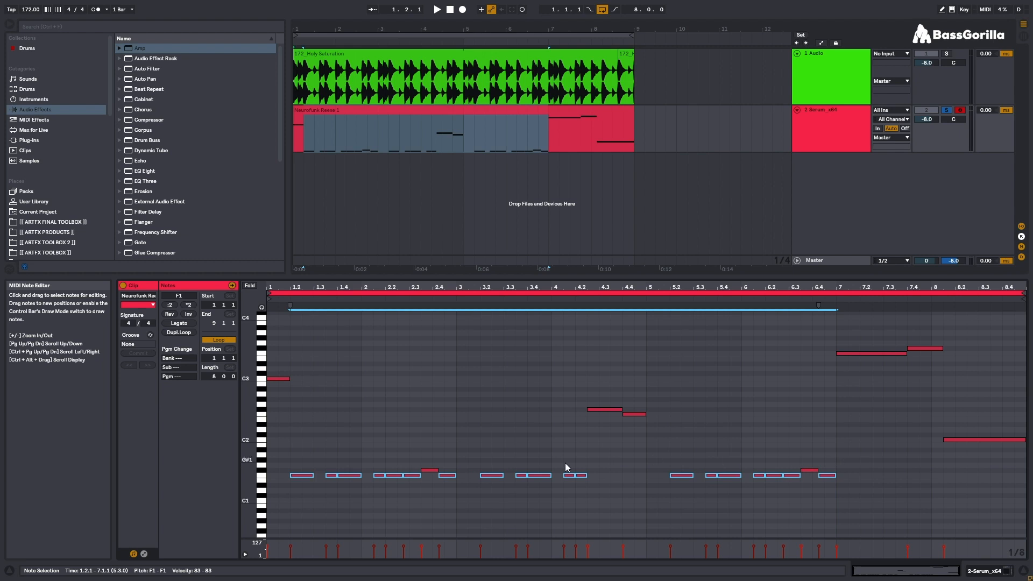
left_click(263, 472)
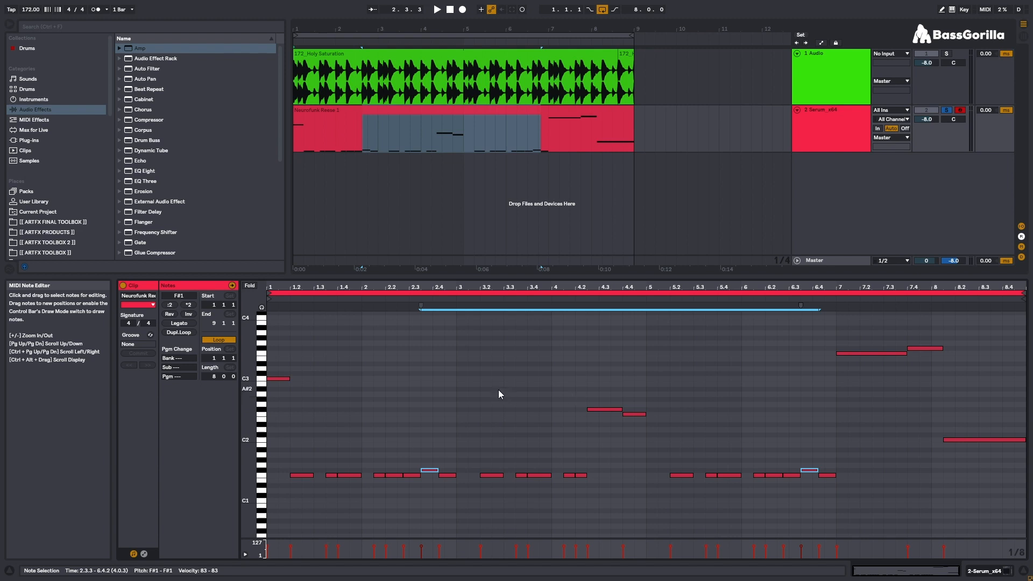
left_click_drag(593, 372, 644, 431)
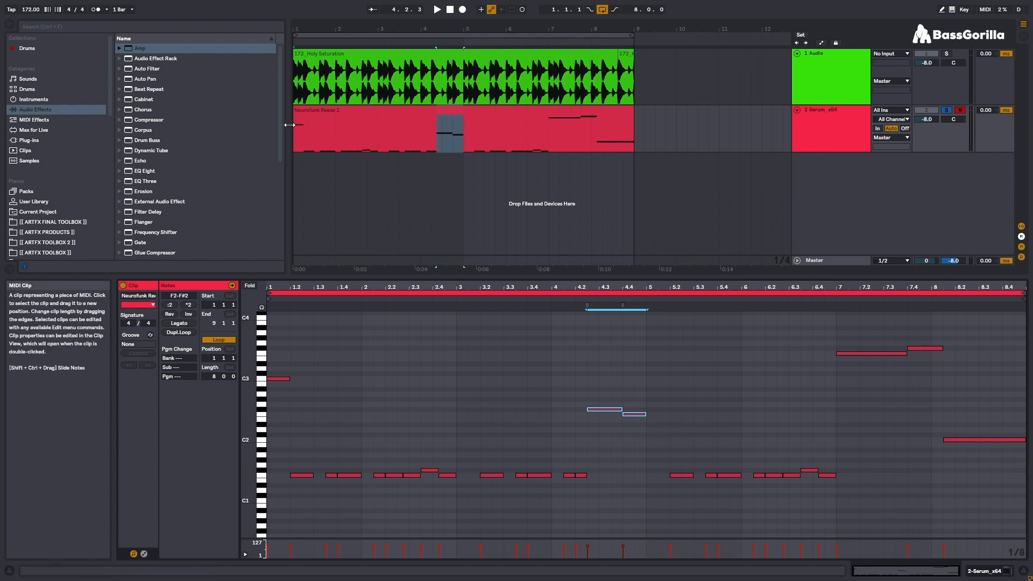
Step: Play the soloed bass clip from the beginning through the 8-bar loop
left_click(405, 116)
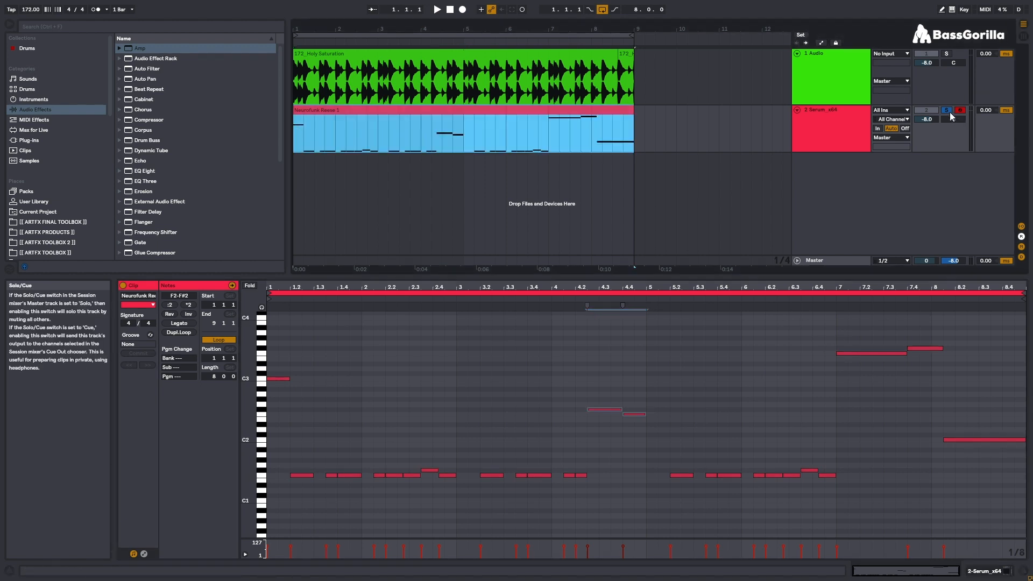
key("space")
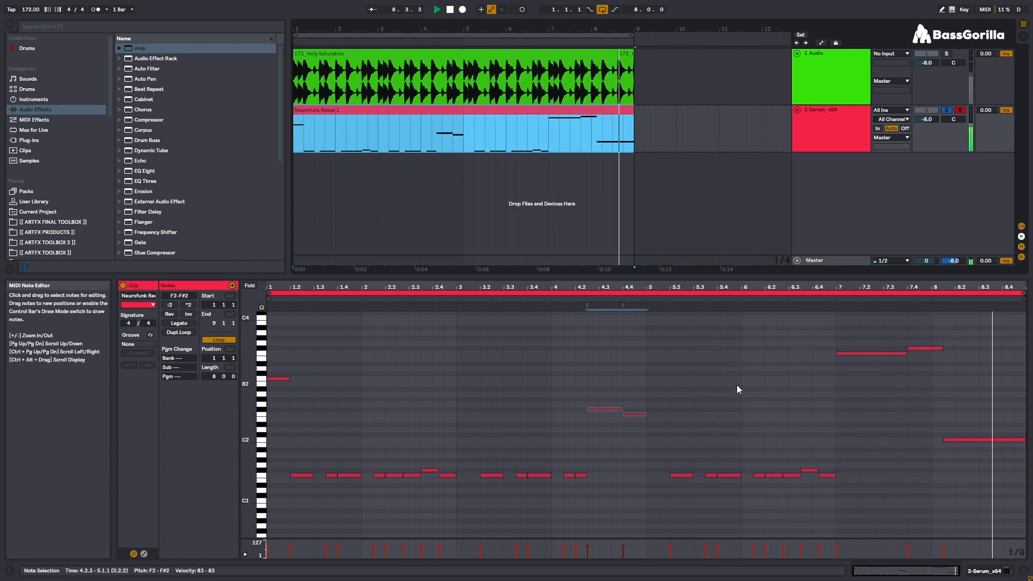
key("space")
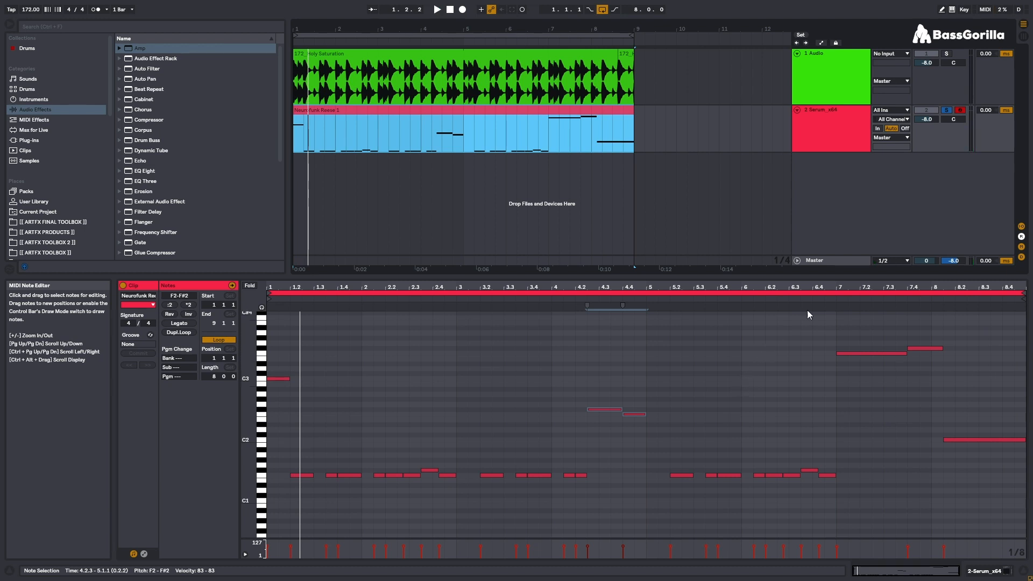
Step: Open the Serum synth on the bass track, set oscillator A to 2 unison voices with lowered detune, and listen
left_click(143, 553)
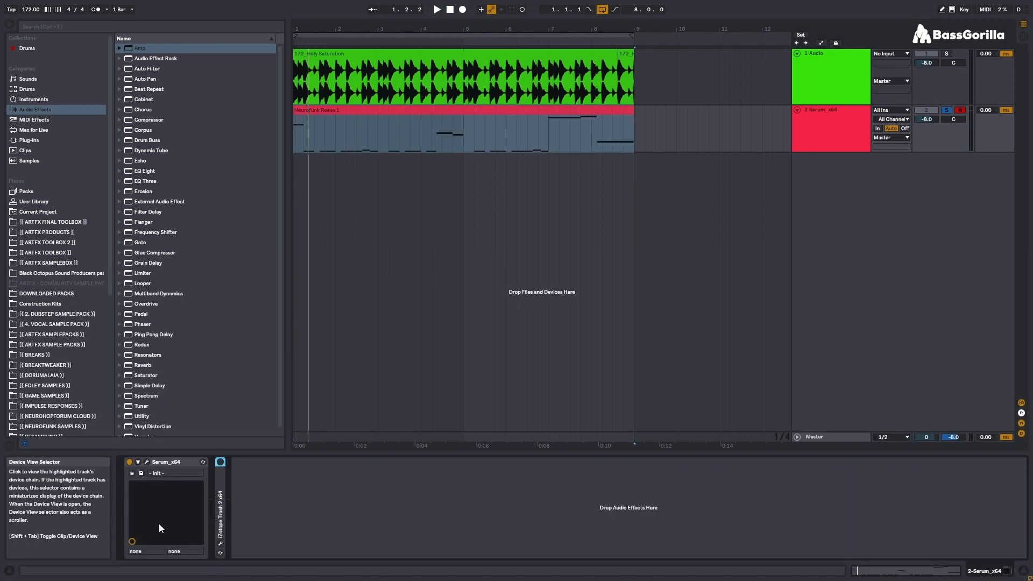
left_click(146, 462)
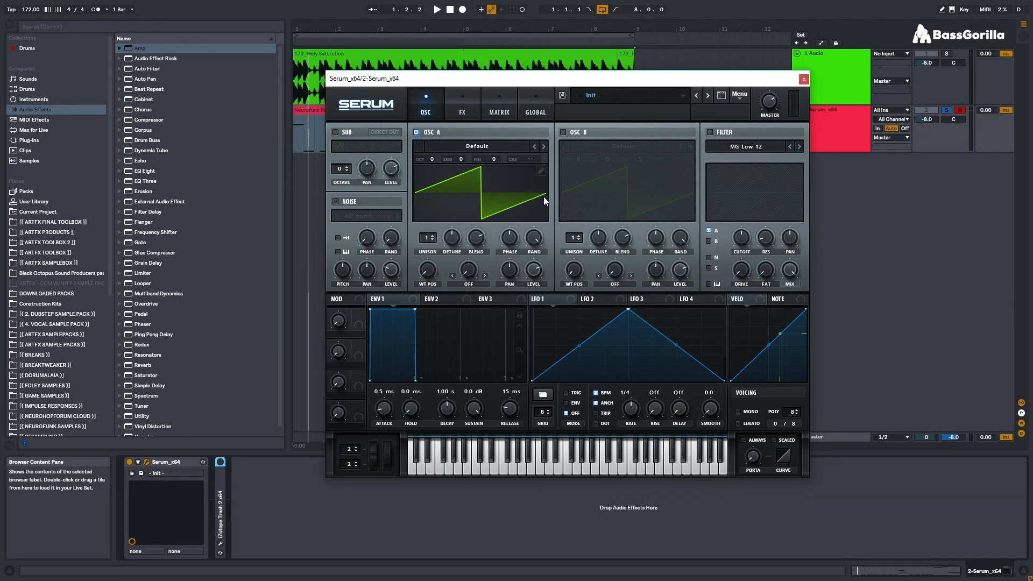
left_click_drag(427, 238, 429, 240)
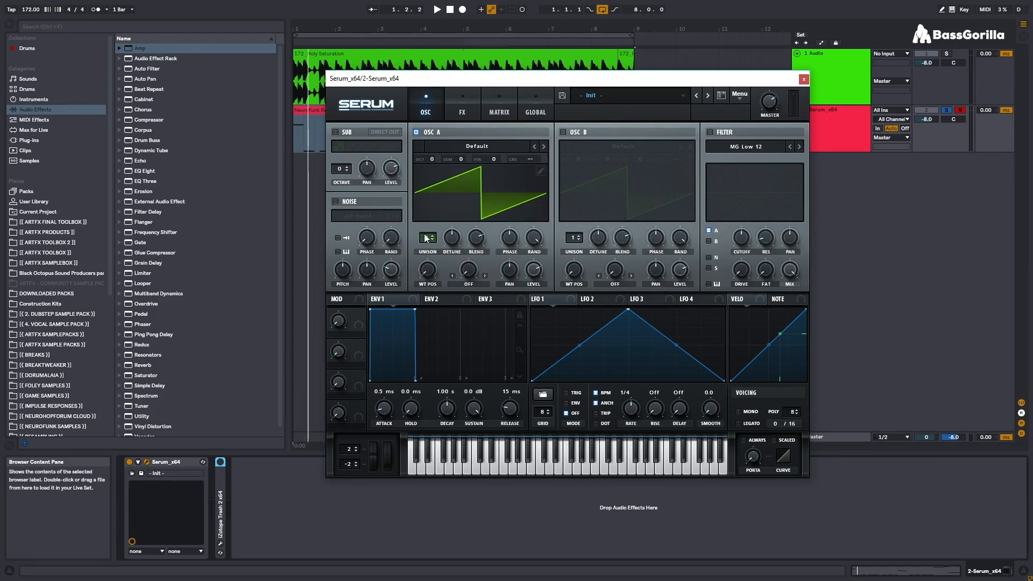
left_click(426, 236)
left_click_drag(428, 240, 429, 240)
left_click_drag(456, 235, 468, 376)
key("space")
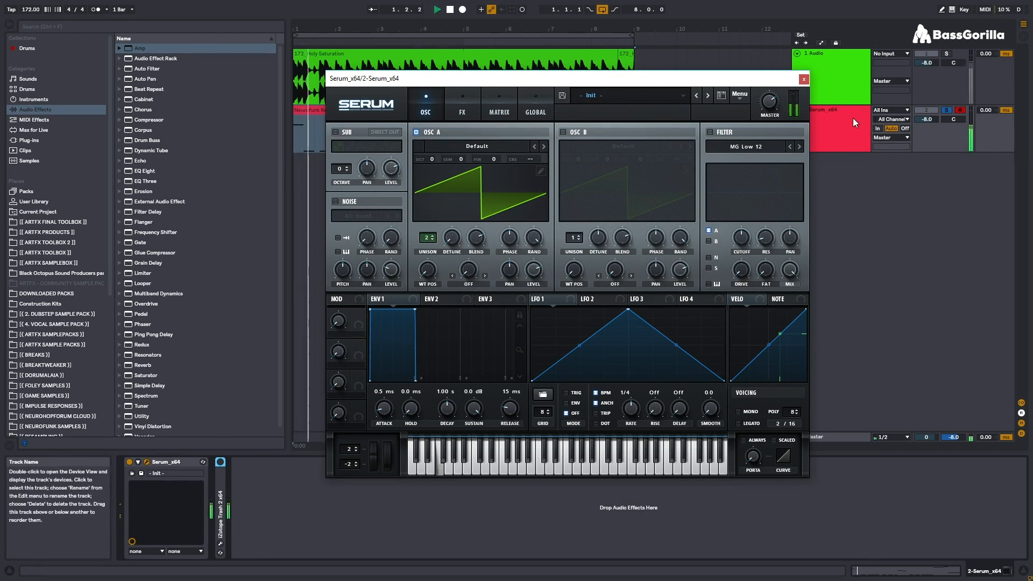
key("space")
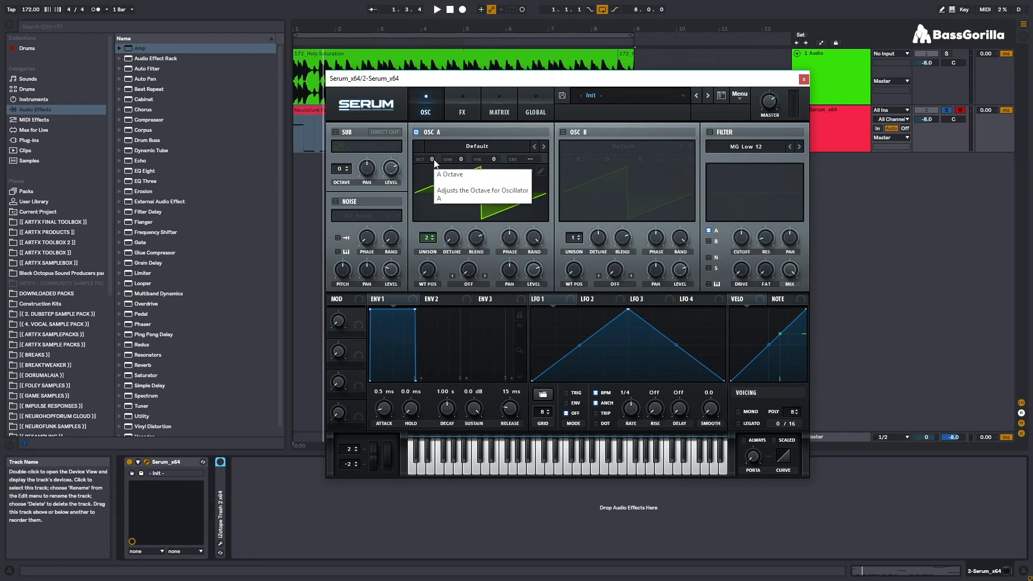
Step: Set oscillator A's octave to -1 and listen to the bass
left_click_drag(434, 159, 435, 175)
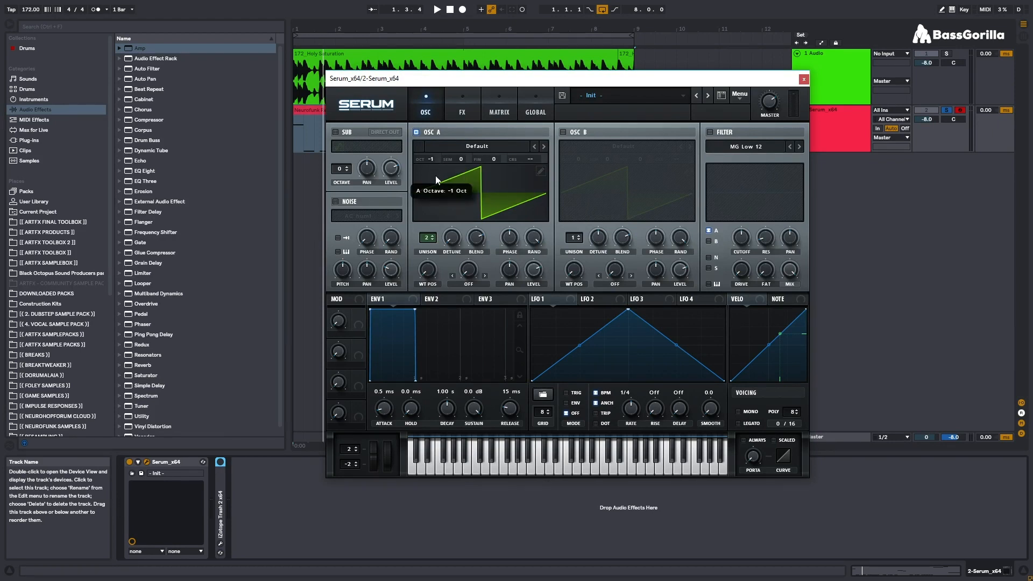
key("space")
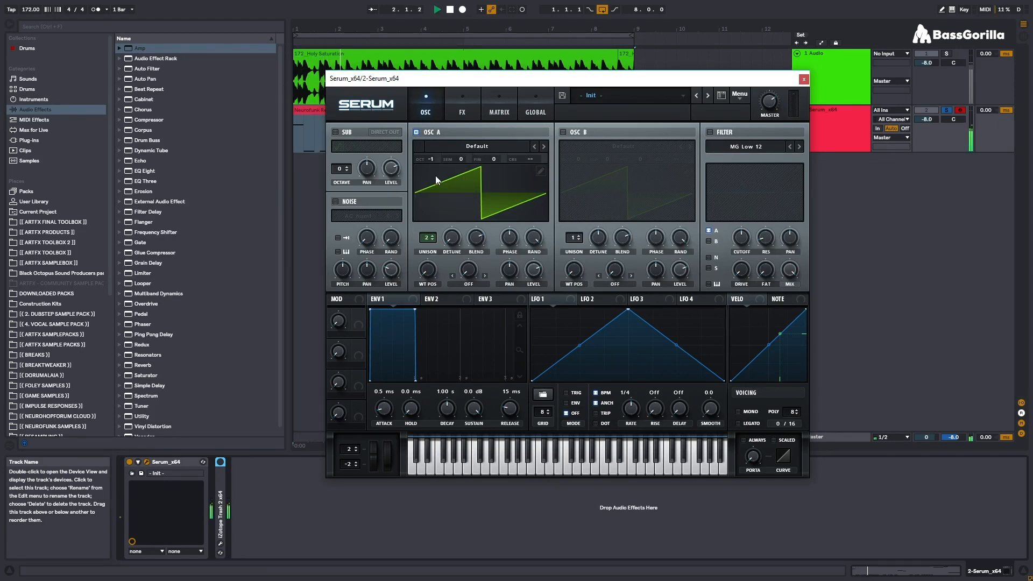
key("space")
Step: Raise oscillator A's unison detune in small amounts while checking the sound
left_click_drag(456, 235, 452, 209)
key("space")
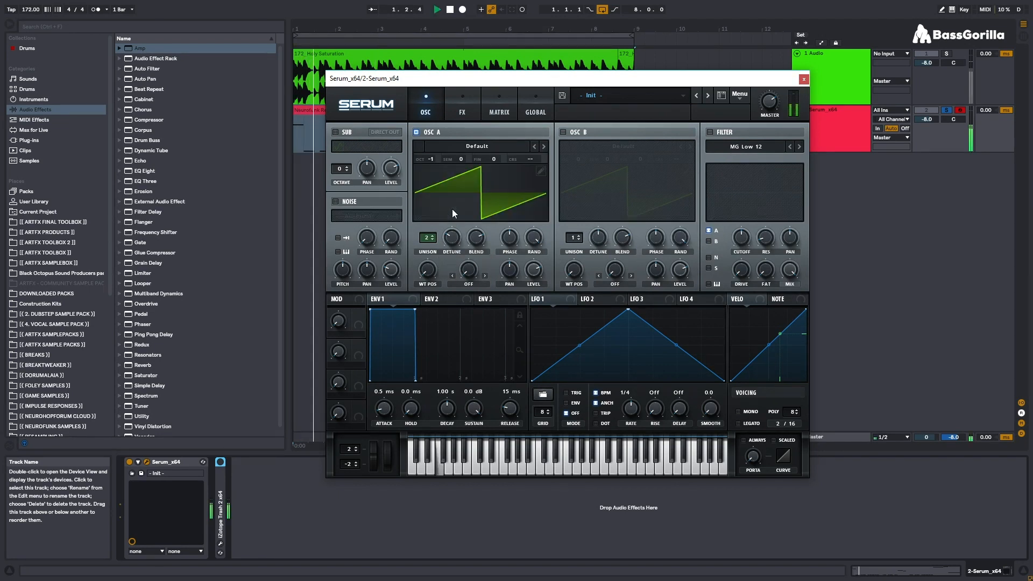
key("space")
left_click_drag(456, 225, 456, 208)
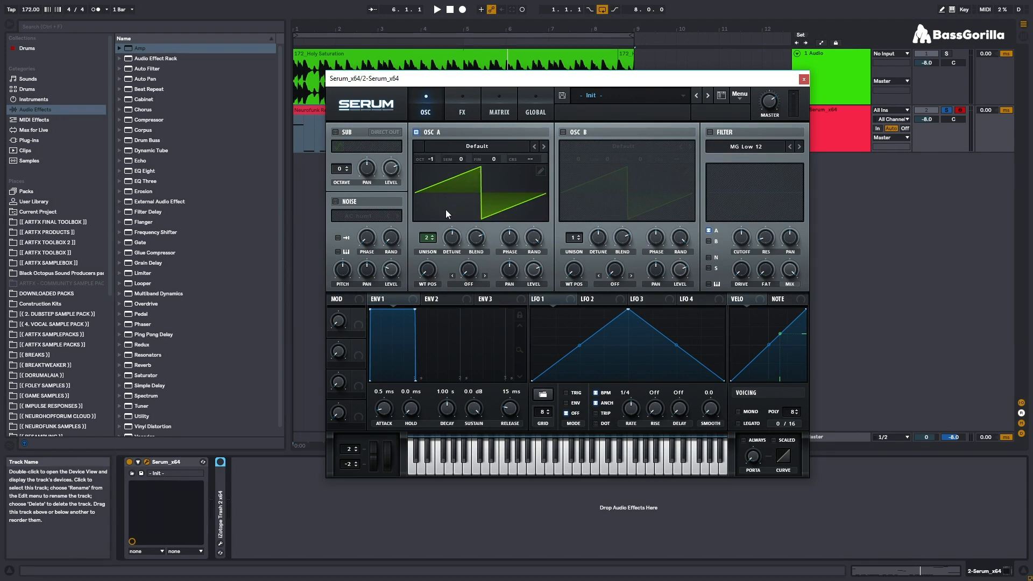
Step: Turn down oscillator A's random phase and phase, and play the bass from the beginning
mouse_move(540, 236)
left_mouse_down()
mouse_move(535, 244)
mouse_move(540, 235)
left_mouse_up()
left_click_drag(538, 239, 530, 376)
left_click_drag(509, 239, 508, 298)
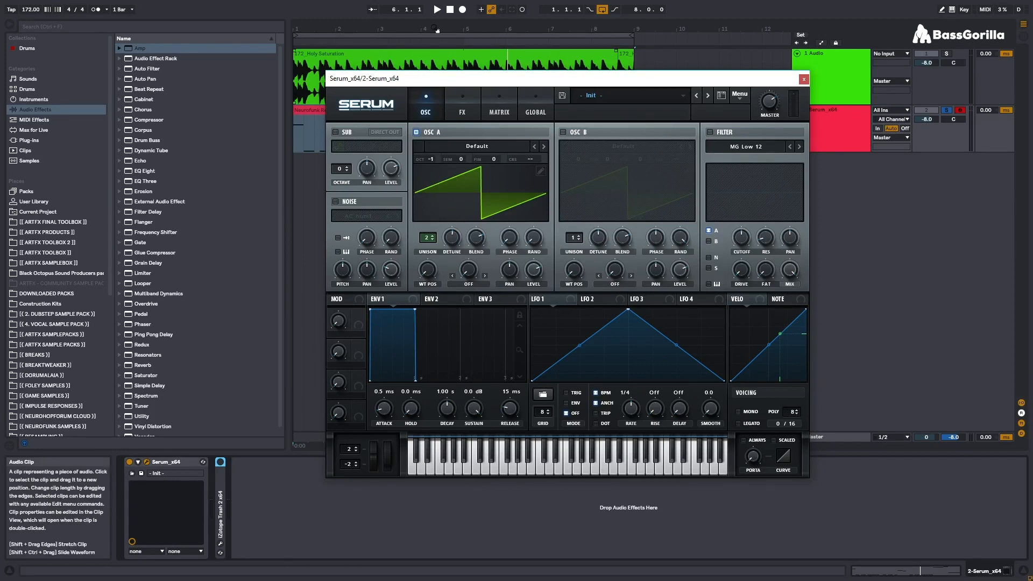
left_click(456, 13)
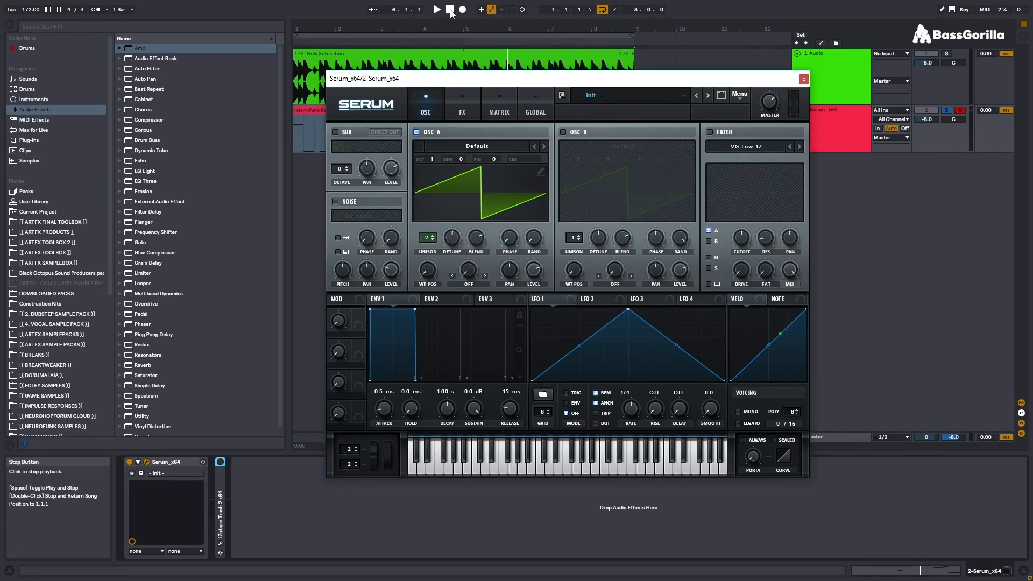
left_click(442, 12)
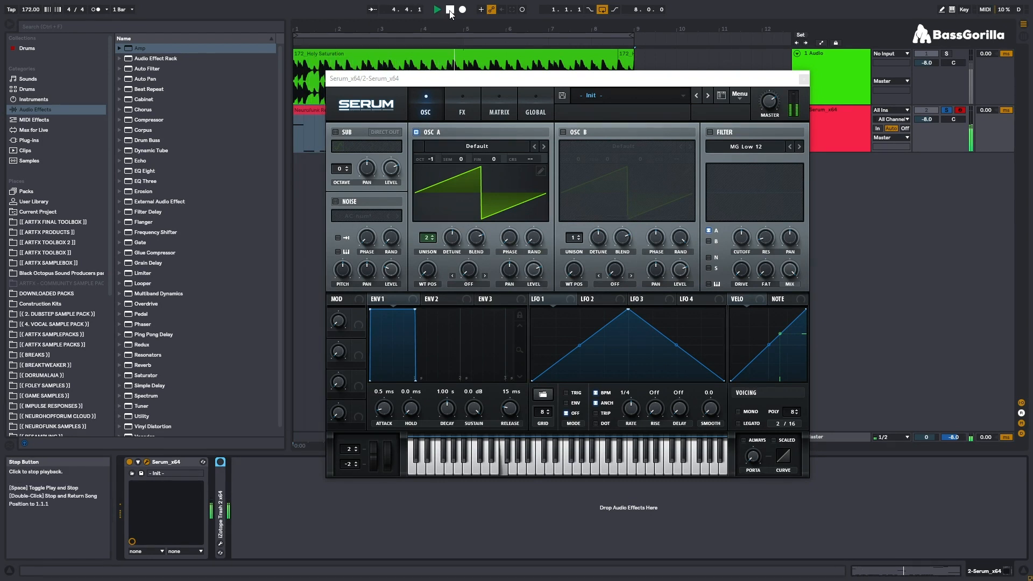
left_click(450, 10)
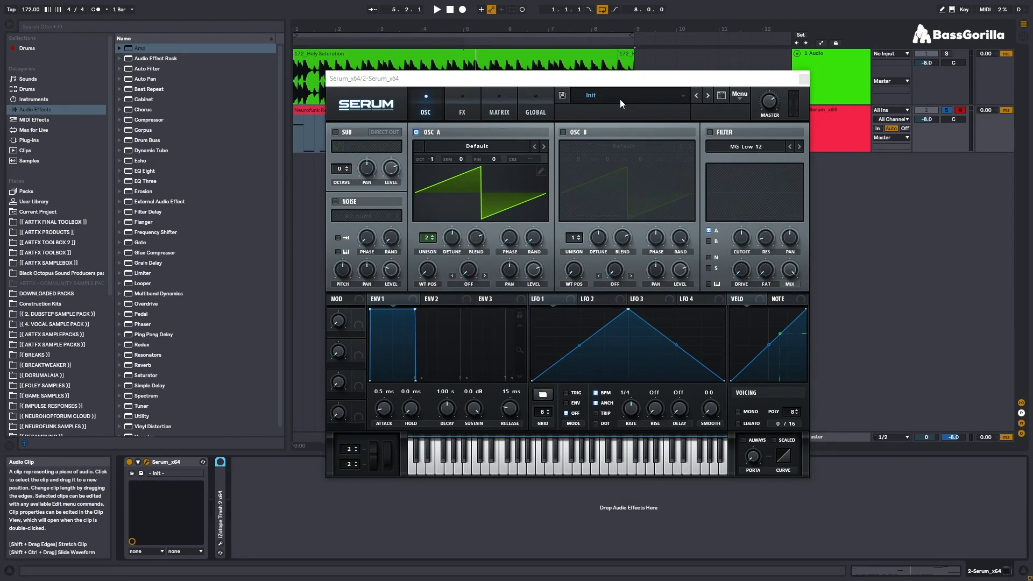
Step: Set oscillator A's unison width to 0 in Serum's global settings and listen to the bass
left_click(540, 101)
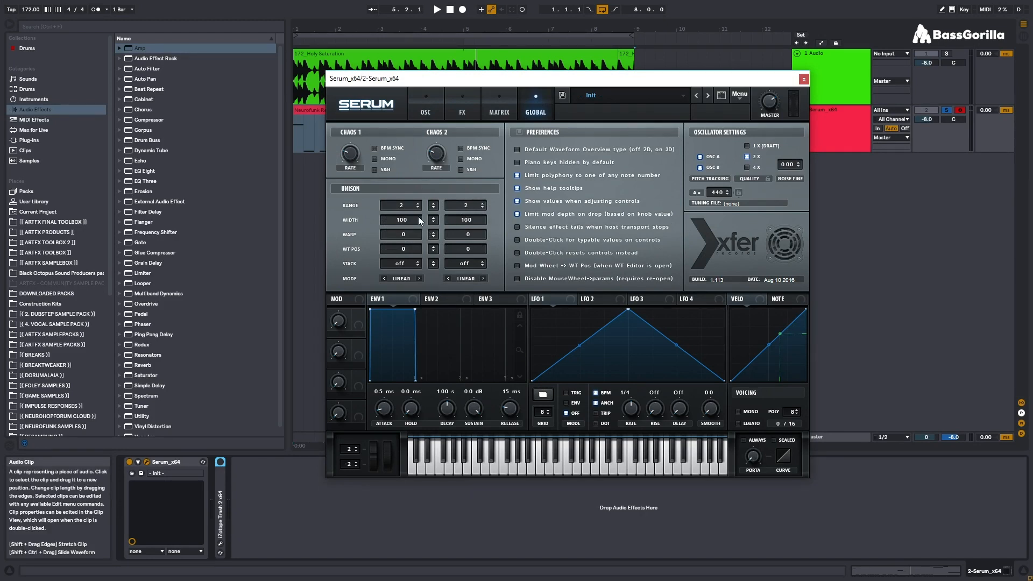
left_click_drag(413, 218, 413, 223)
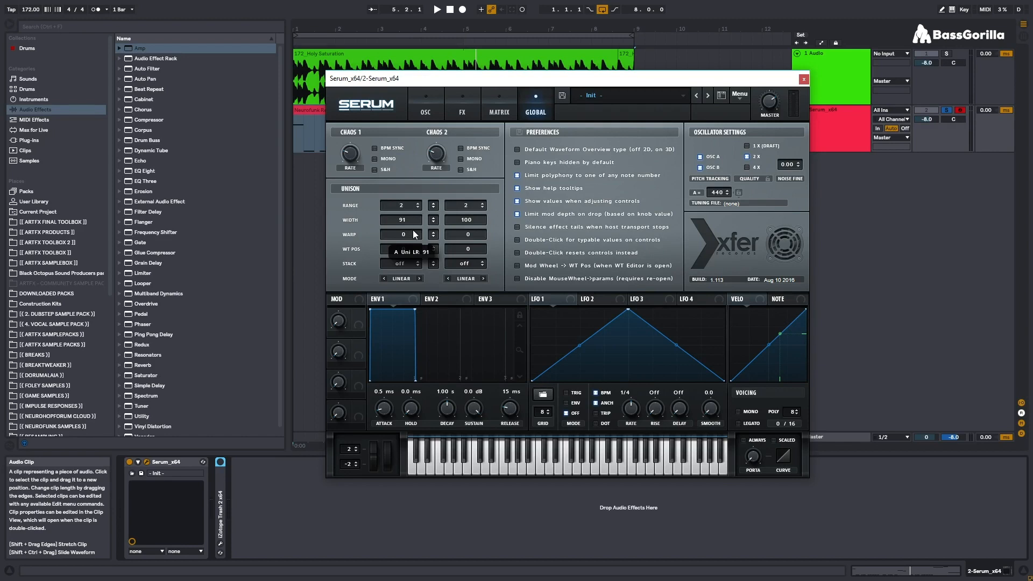
left_click_drag(405, 300, 399, 366)
left_click_drag(386, 80, 383, 125)
key("space")
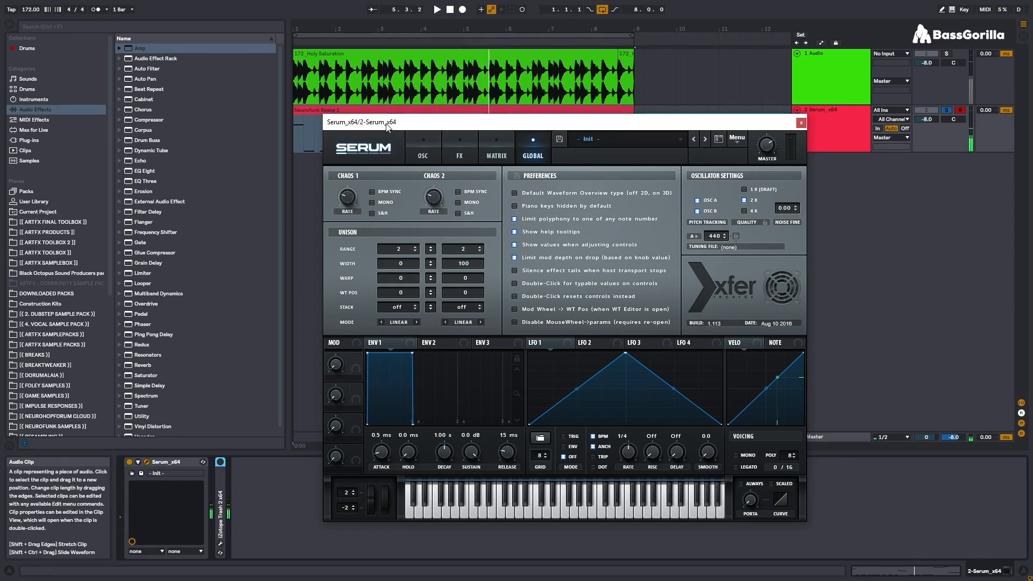
Step: Move the Serum window clear of the arrangement and play the bass clip's section from 7.1.1 to 7.4.1
left_click_drag(384, 128, 385, 272)
left_click_drag(547, 129, 583, 139)
key("space")
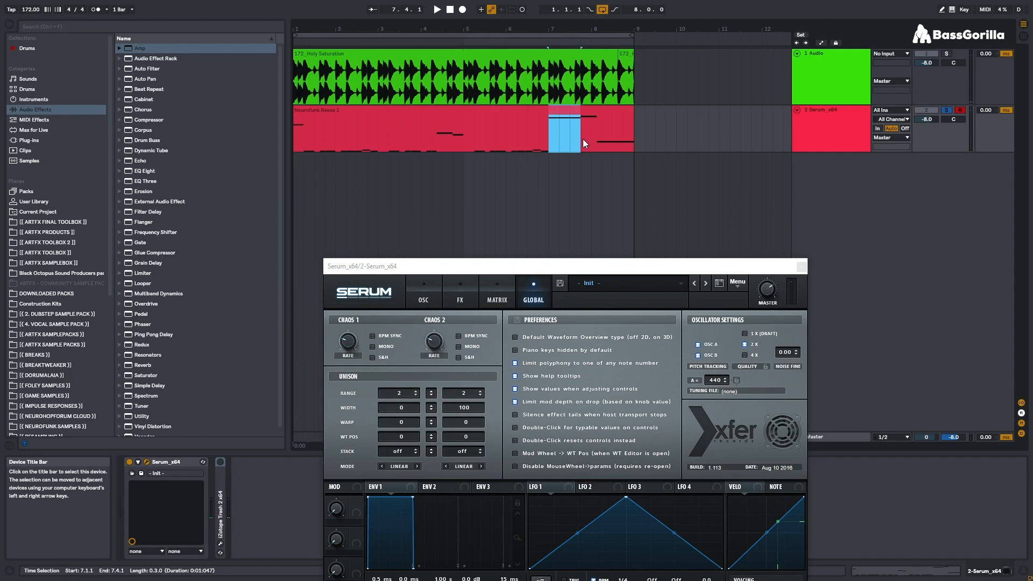
Step: Loop the bass clip's section from 7.1.1 to 7.4.1 and listen to it, moving the Serum window up
key("ctrl+l")
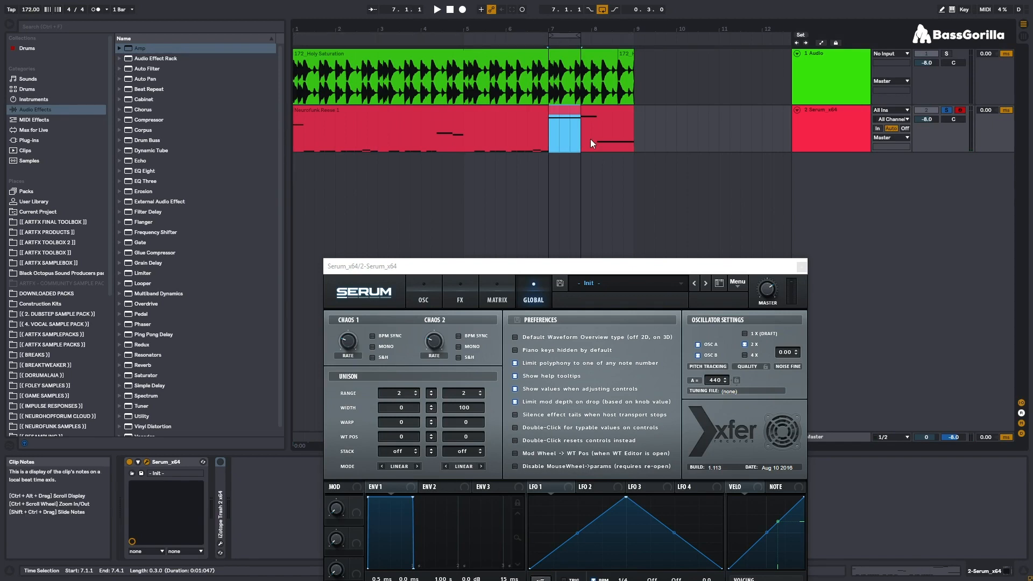
key("space")
left_click_drag(566, 266, 601, 149)
key("space")
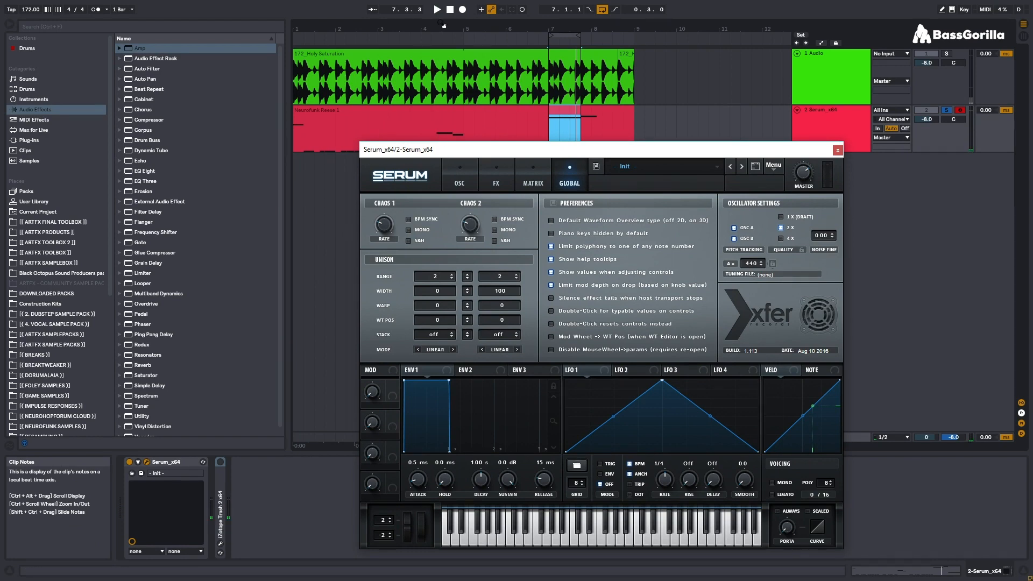
Step: Loop the bass note starting at 4.2.3 and listen to it with the Serum window moved clear of the clip
left_click_drag(444, 25, 445, 65)
left_click(446, 125)
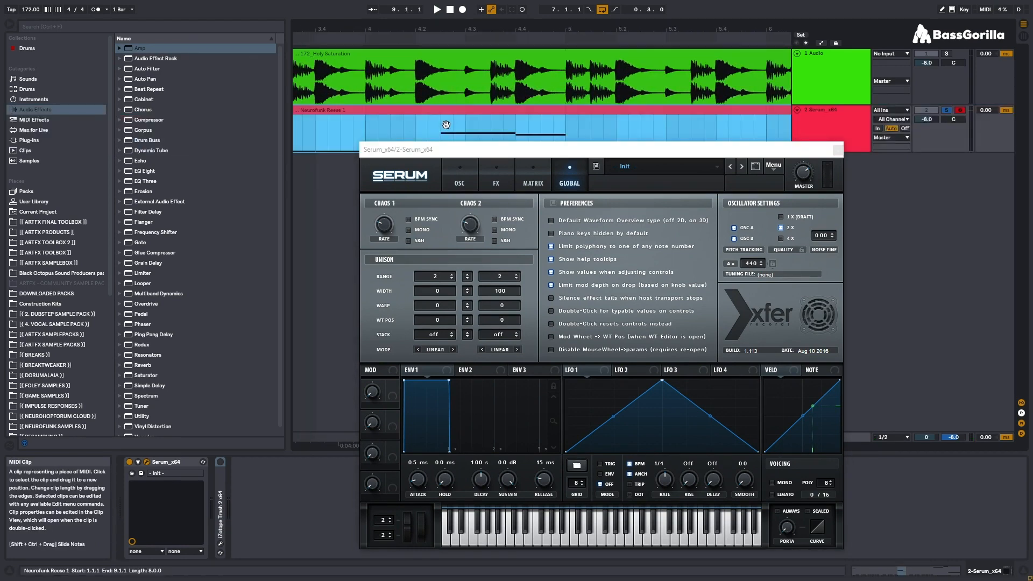
left_click_drag(440, 131, 518, 122)
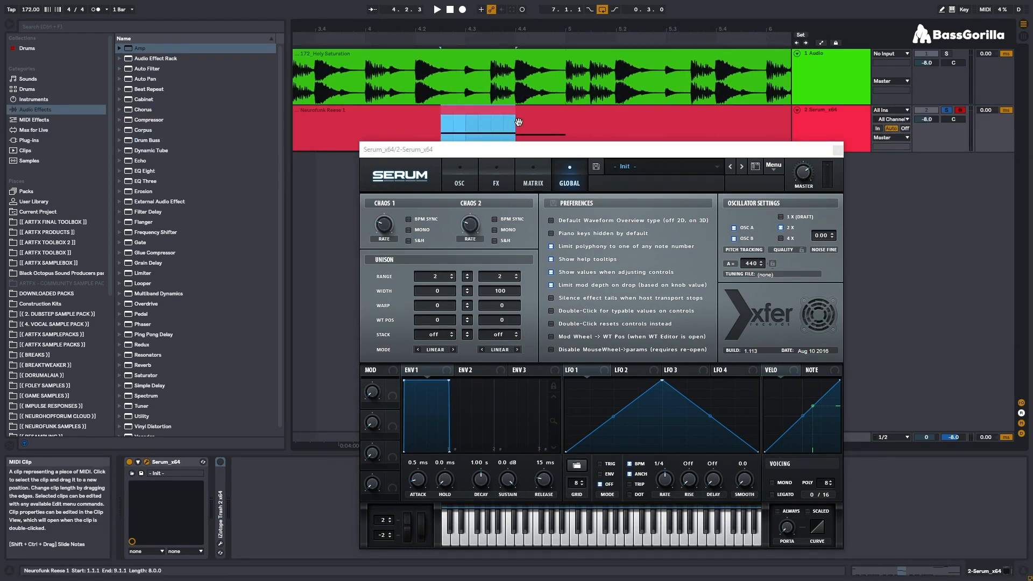
key("ctrl+l")
key("space")
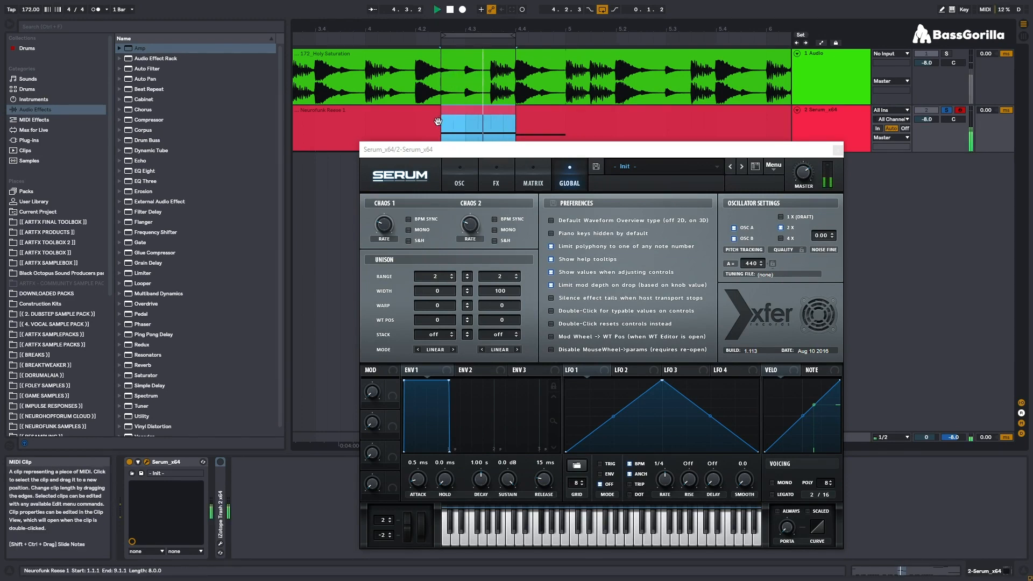
left_click_drag(480, 156, 454, 182)
key("space")
Step: Duplicate the eight-bar bass clip directly after the original and open the copy's notes with the Serum window closed
scroll(379, 123, "down", 5)
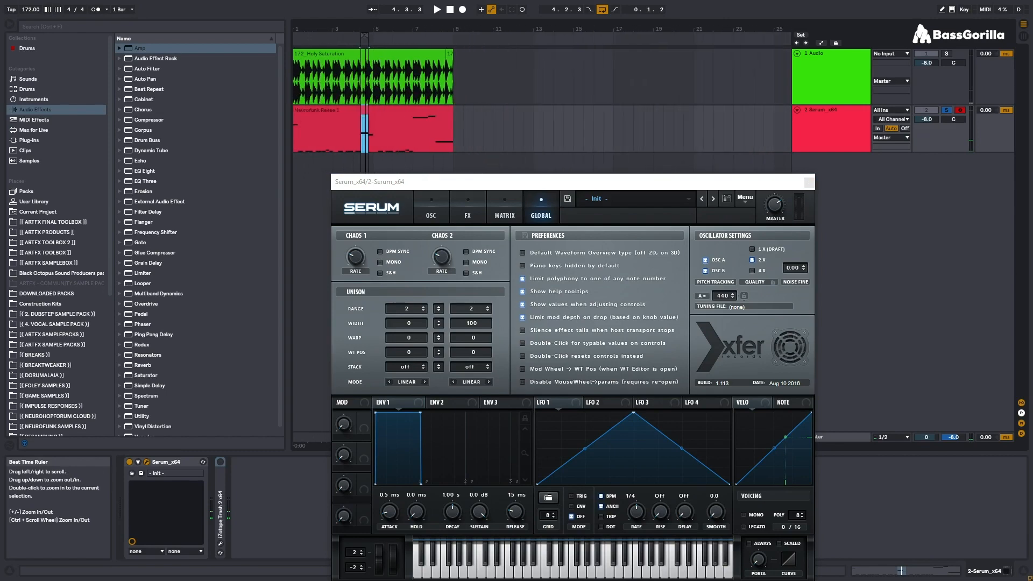
left_click(380, 119)
key("ctrl+d")
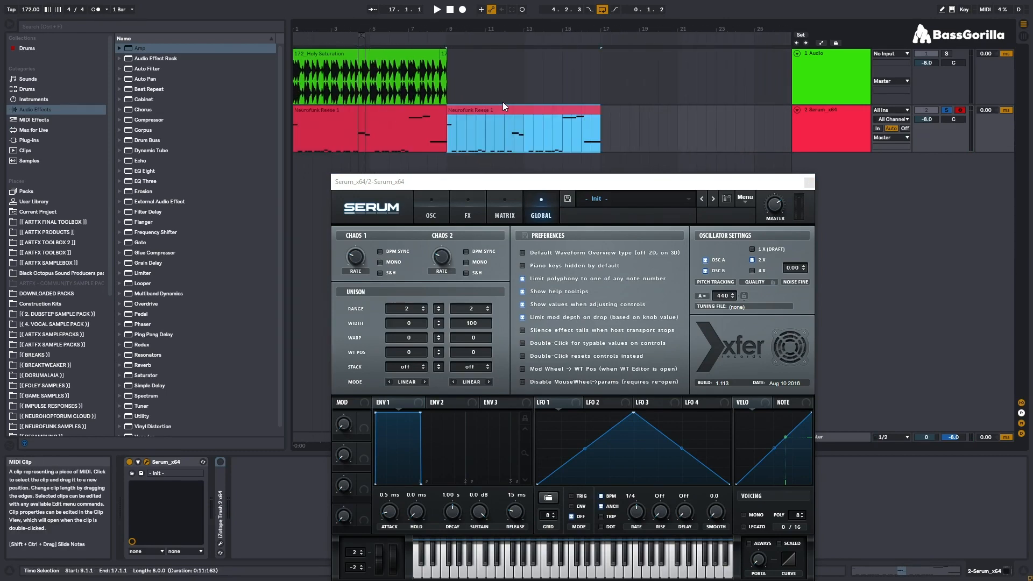
double_click(498, 111)
left_click(813, 182)
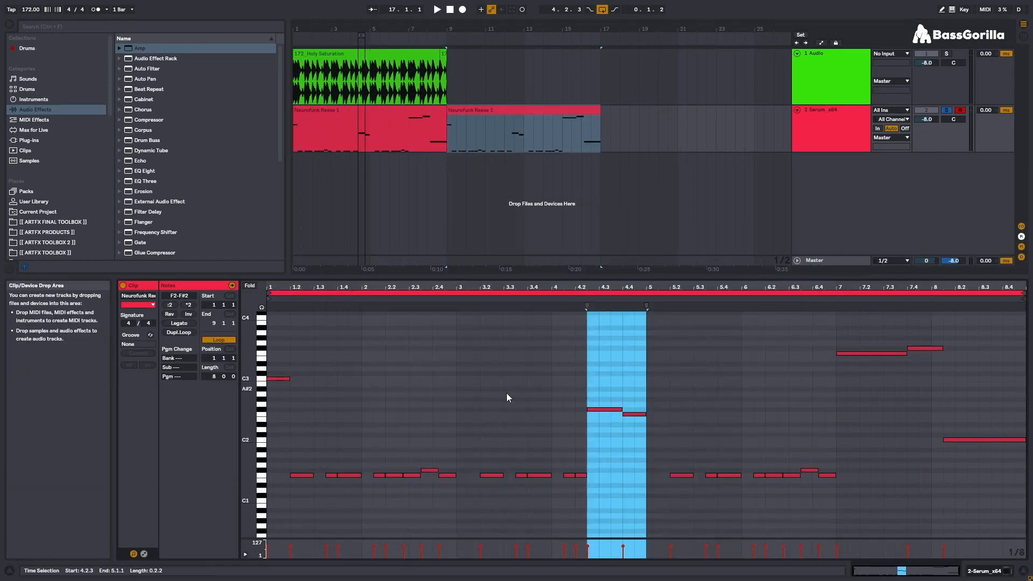
Step: Move the copied clip's first note from C3 to F2 and delete all the other notes
left_click_drag(276, 379, 276, 416)
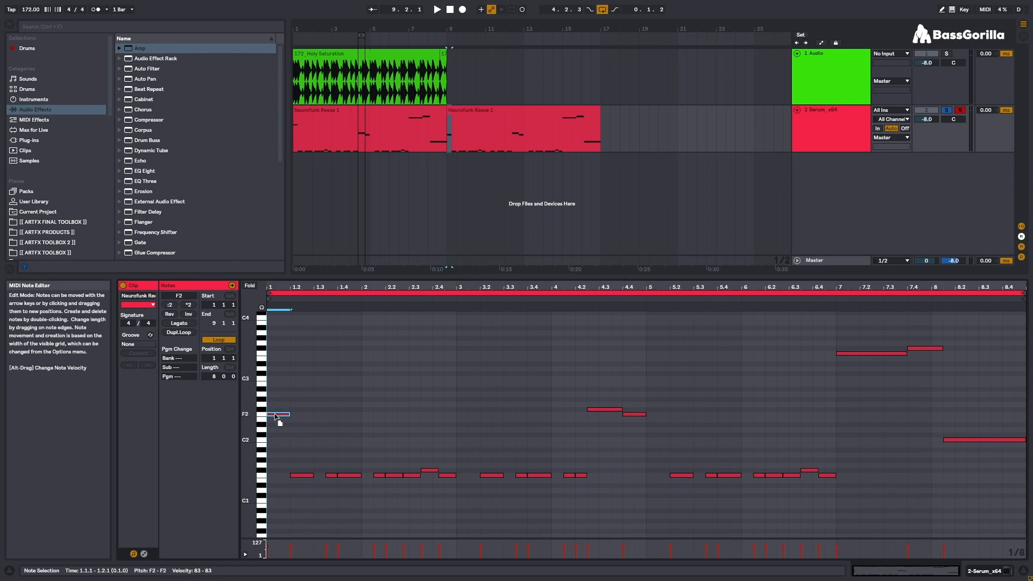
mouse_move(301, 311)
left_mouse_down()
mouse_move(302, 492)
mouse_move(1025, 492)
left_mouse_up()
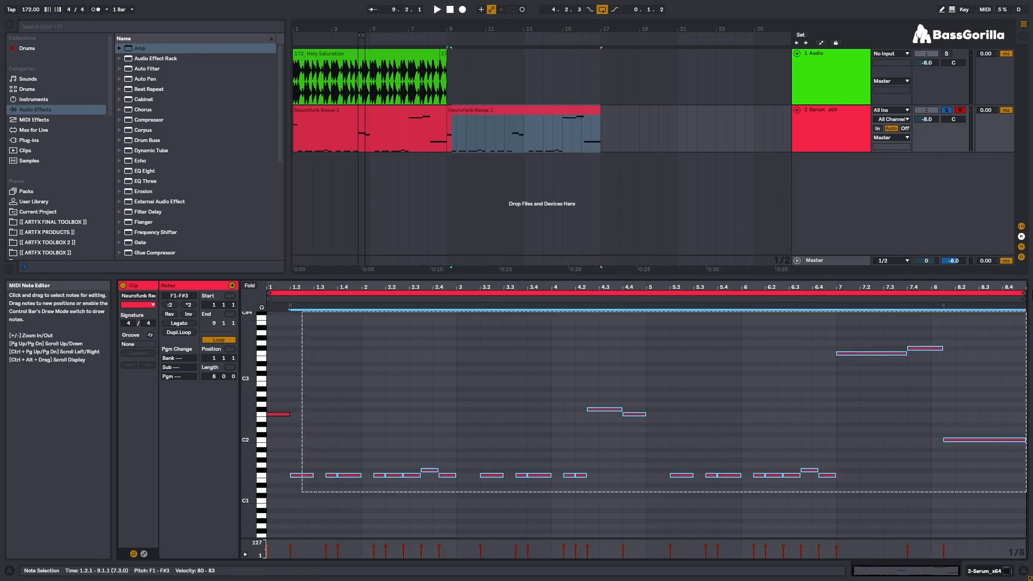
key("Delete")
Step: Extend the F2 note to the end of the eight-bar clip and play it
left_click(293, 414)
left_click_drag(300, 413, 1027, 376)
key("space")
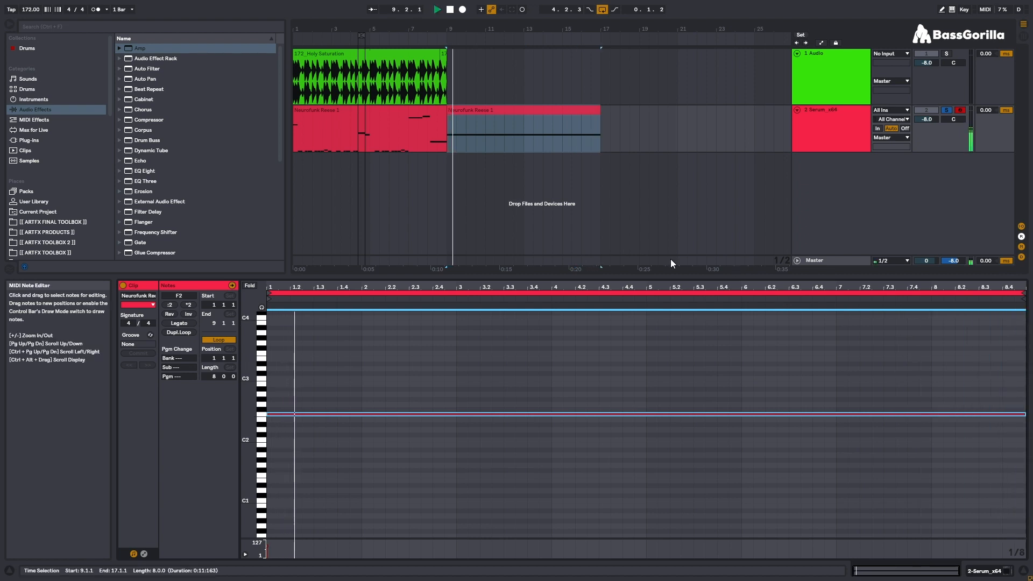
Step: Reopen Serum and fine-tune oscillator A's unison detune, listening to the sustained F2 note
left_click(978, 572)
left_click(147, 460)
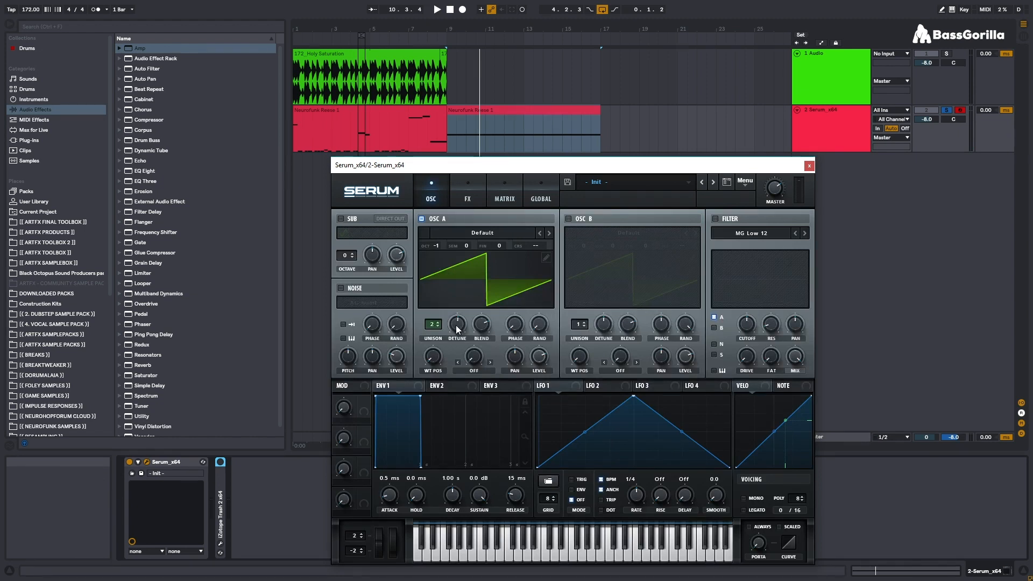
mouse_move(457, 325)
left_mouse_down()
mouse_move(457, 301)
mouse_move(454, 339)
mouse_move(453, 324)
left_mouse_up()
key("space")
key("space")
Step: Set oscillator A's unison width to 20 in Serum's global settings and listen to the sustained note
left_click(540, 198)
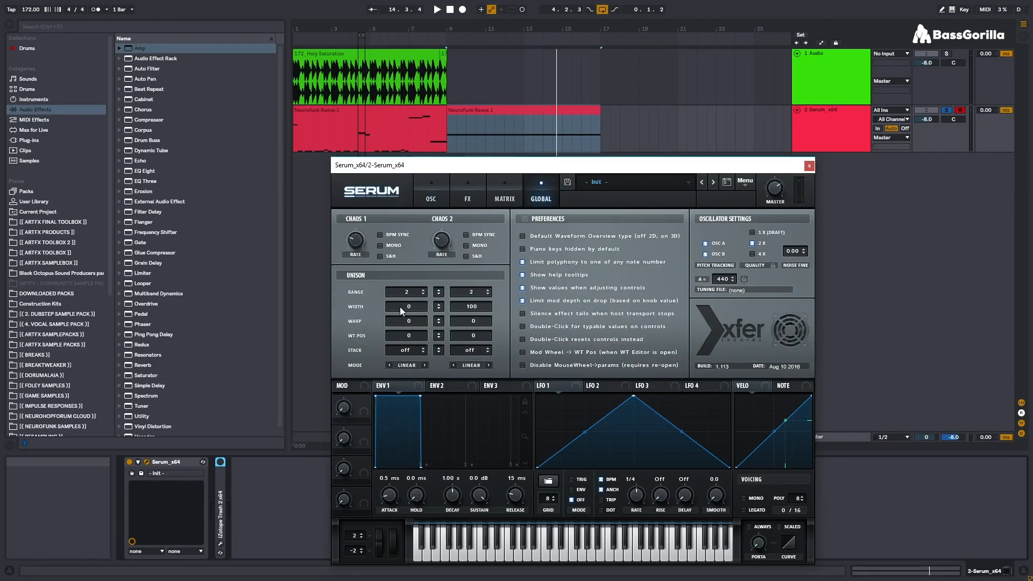
left_click_drag(413, 305, 416, 299)
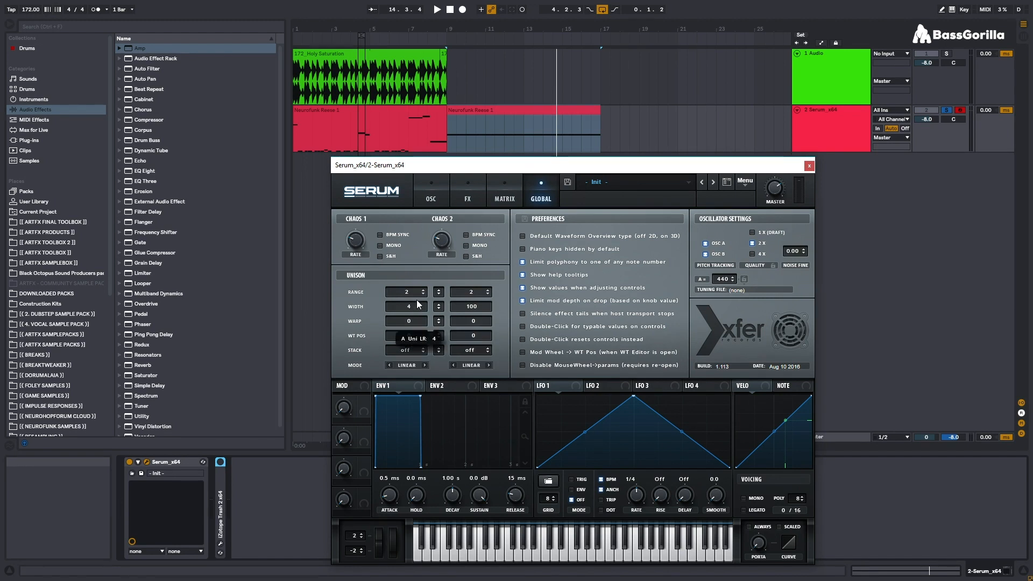
mouse_move(415, 290)
left_mouse_down()
mouse_move(418, 301)
mouse_move(423, 293)
left_mouse_up()
key("space")
key("space")
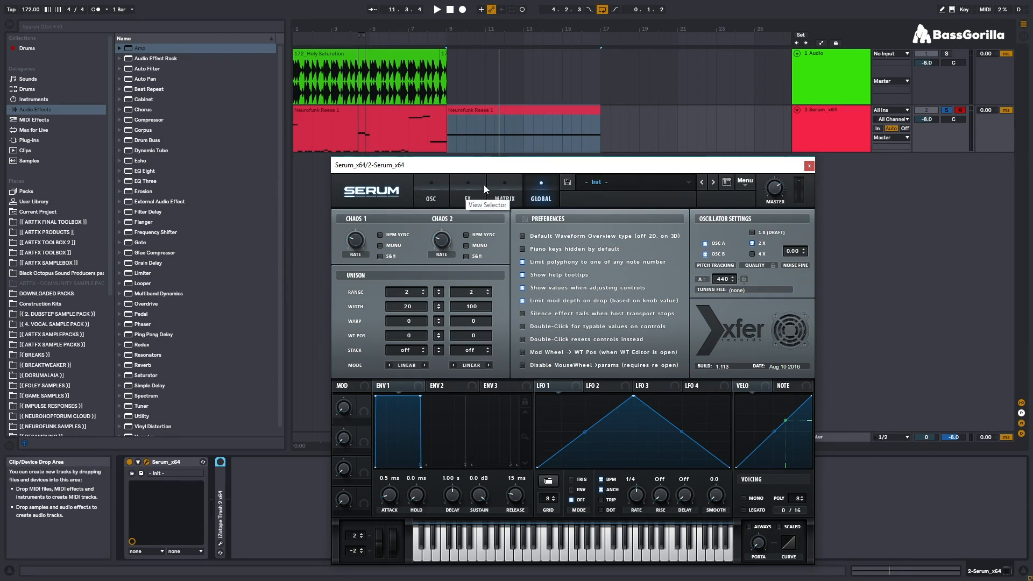
Step: Enable the MG Low 12 filter on oscillator A and adjust its cutoff while the sustained note plays
left_click(427, 195)
left_click(715, 220)
key("space")
left_click_drag(747, 325, 742, 345)
mouse_move(749, 305)
left_mouse_down()
mouse_move(751, 285)
mouse_move(758, 327)
mouse_move(742, 306)
left_mouse_up()
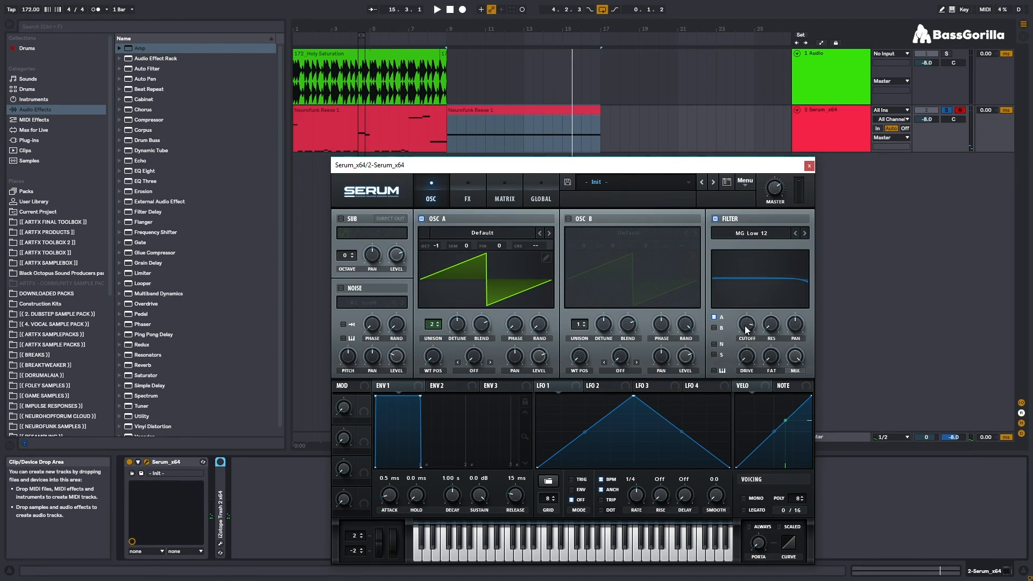
mouse_move(743, 328)
Step: Enable oscillator B, load the Analog wavetable 4088 and set its wavetable position to 54
left_click(568, 219)
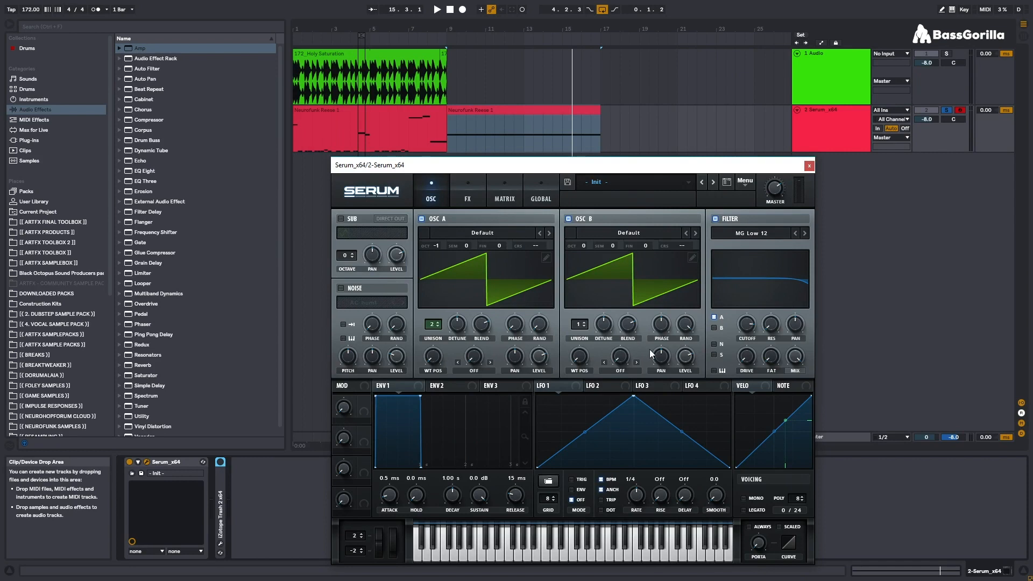
left_click(632, 231)
mouse_move(618, 250)
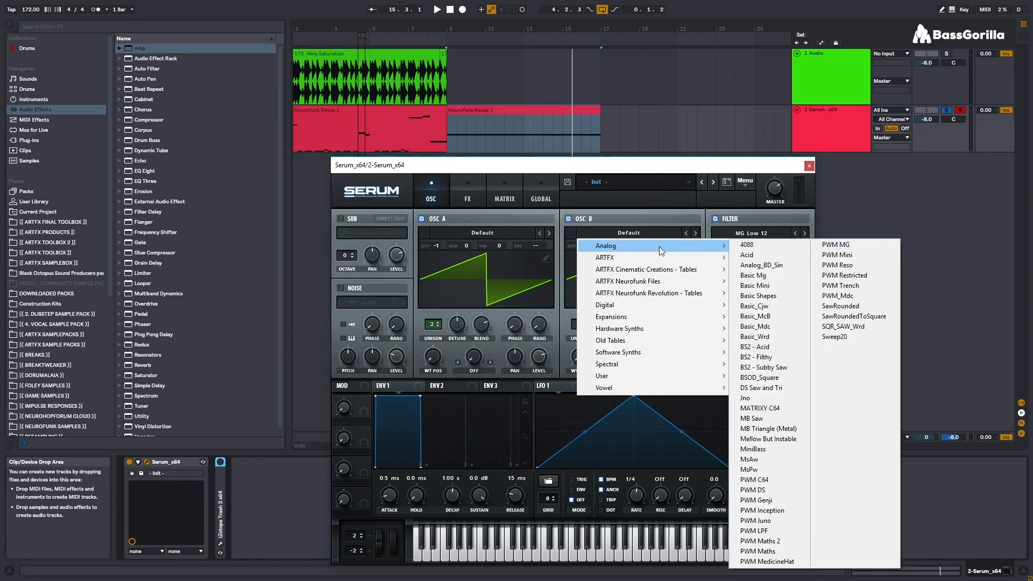
left_click(759, 247)
left_click_drag(578, 360, 565, 318)
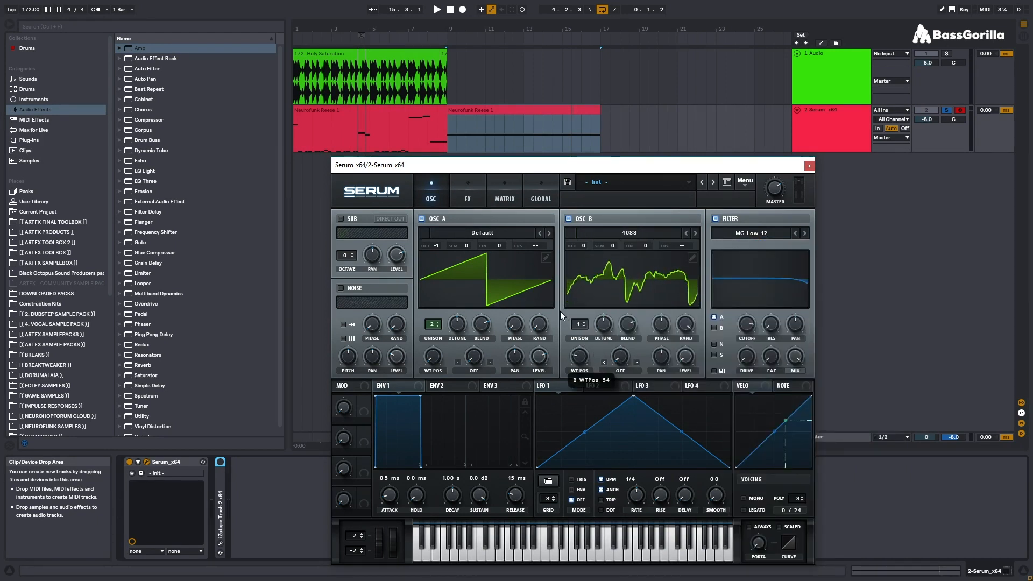
Step: Set oscillator A's warp mode to FM (from B), raise the warp amount and play the sustained note
left_click(473, 371)
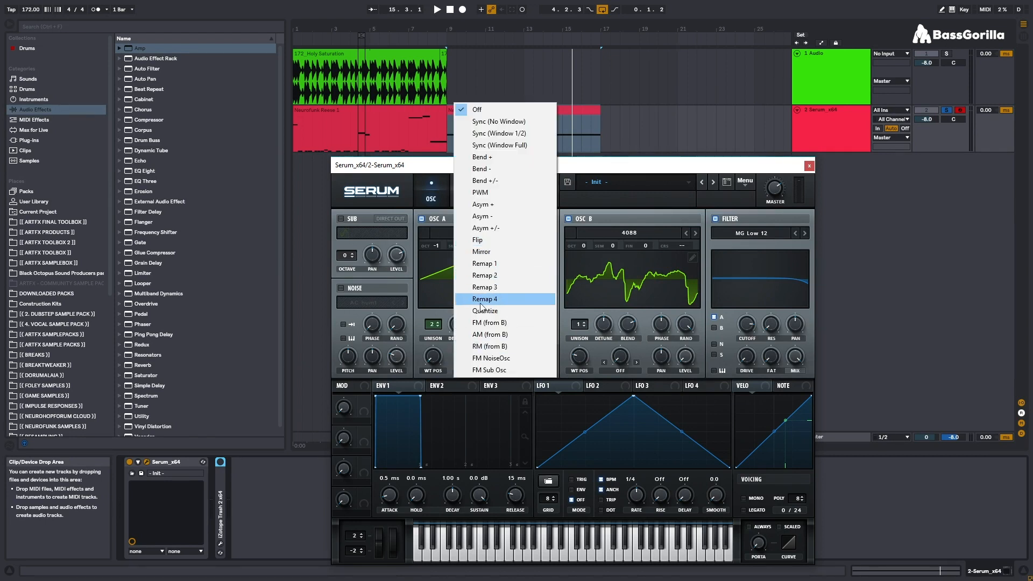
left_click(491, 324)
left_click_drag(476, 366, 479, 348)
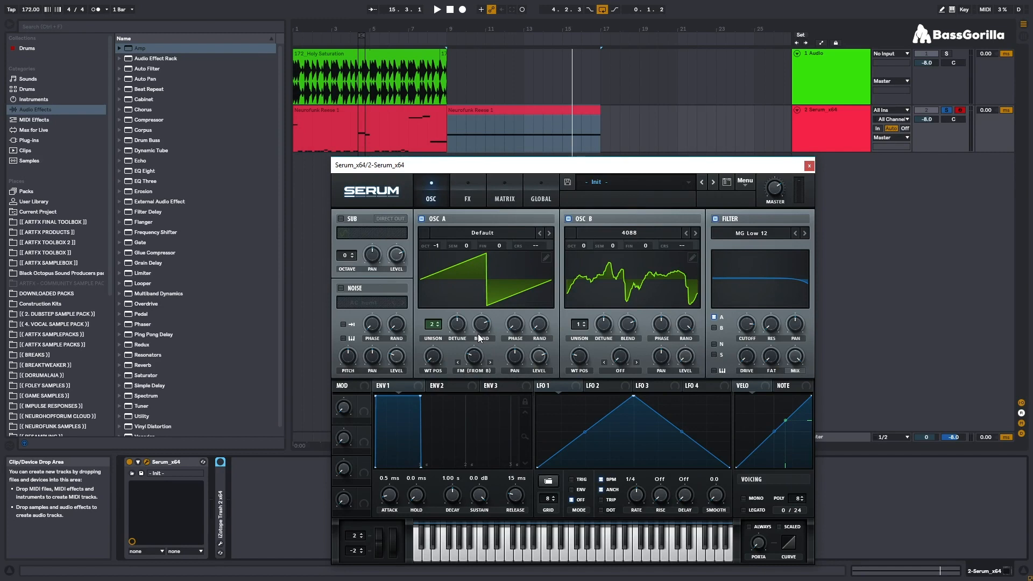
key("space")
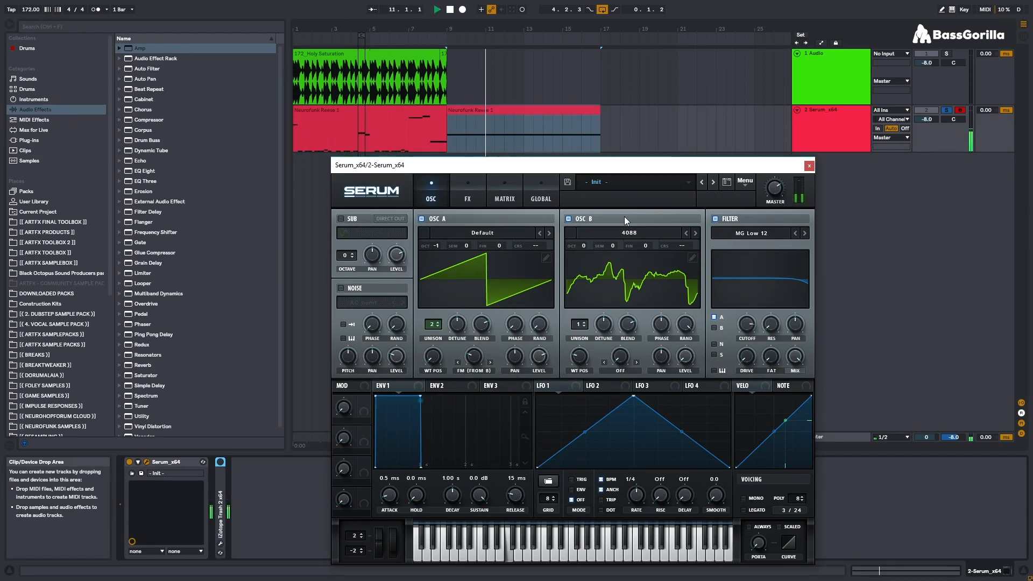
Step: Raise oscillator B's octave to +1 while listening to the sustained note
mouse_move(586, 243)
left_click_drag(587, 241, 586, 237)
key("space")
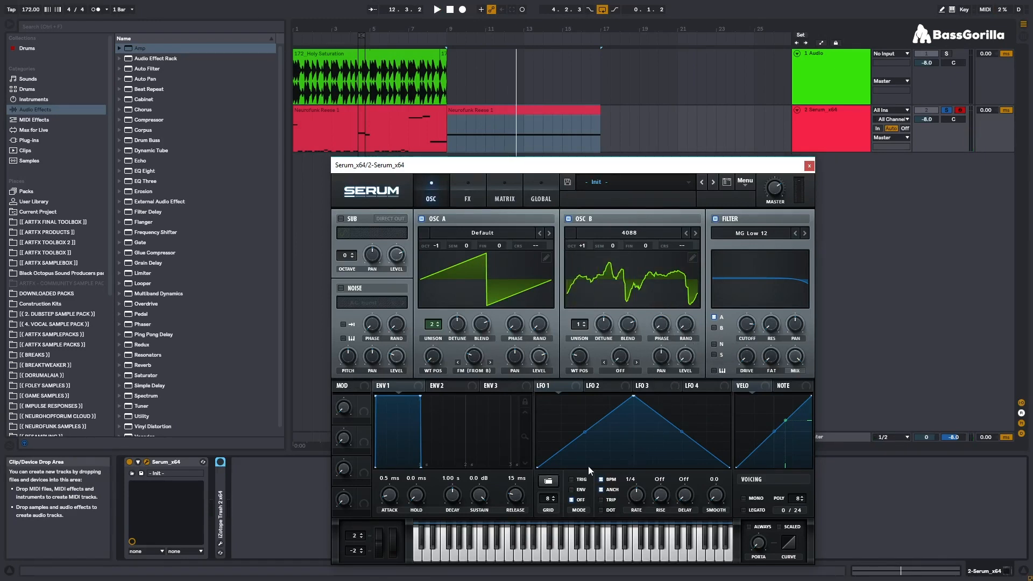
Step: Change oscillator B's wavetable position and adjust oscillator A's FM warp amount while the sustained note plays
key("space")
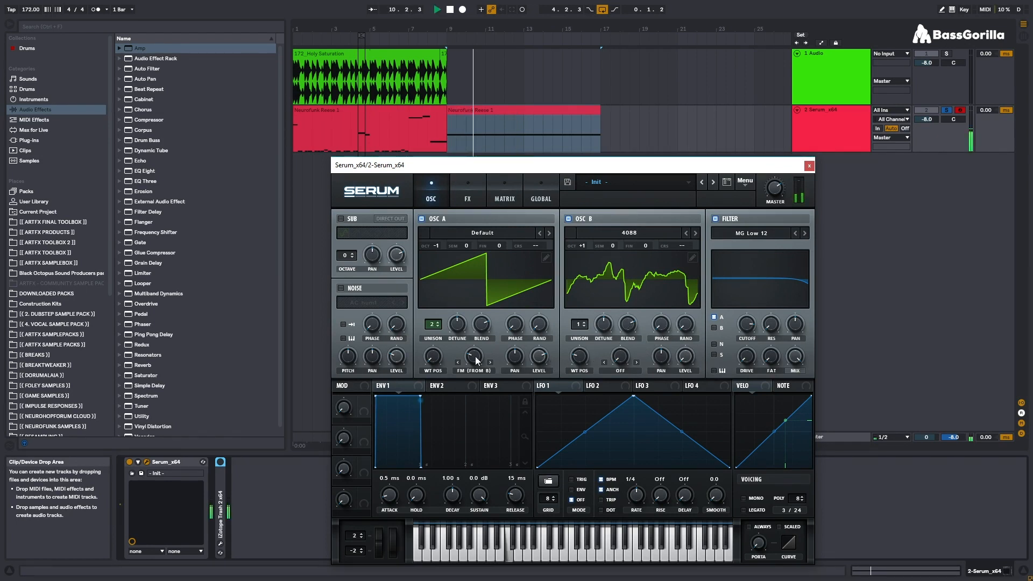
left_click_drag(579, 357, 566, 403)
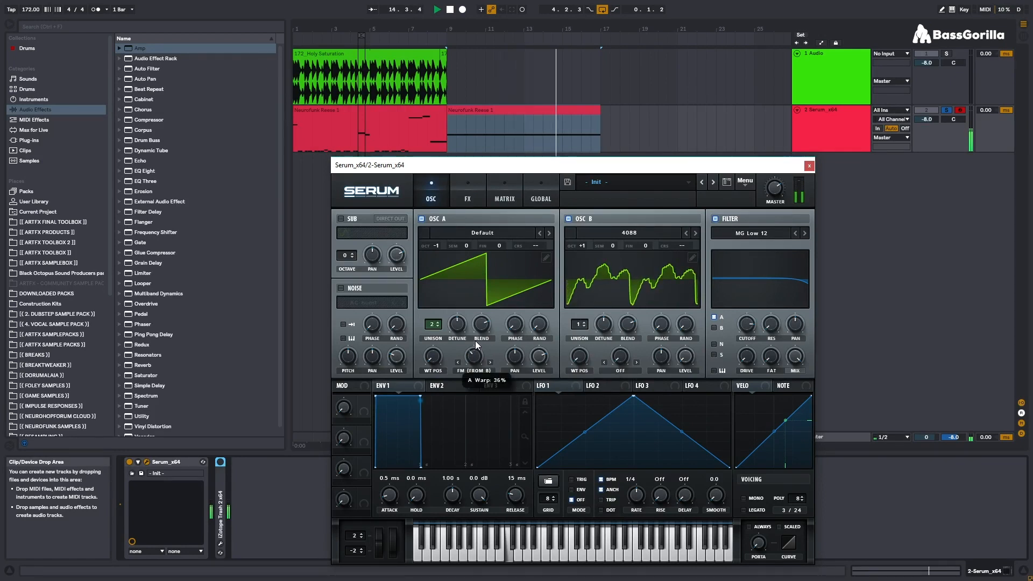
left_click_drag(476, 340, 474, 351)
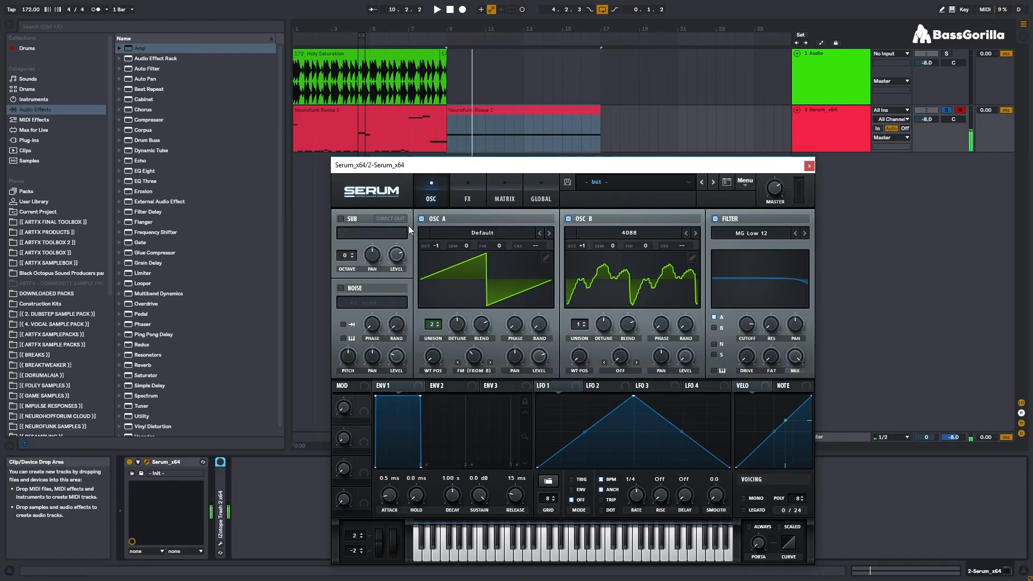
Step: Loop the original eight-bar bass clip from 1.1.1 and adjust oscillator A's FM warp amount while it plays
left_click(328, 113)
key("ctrl+l")
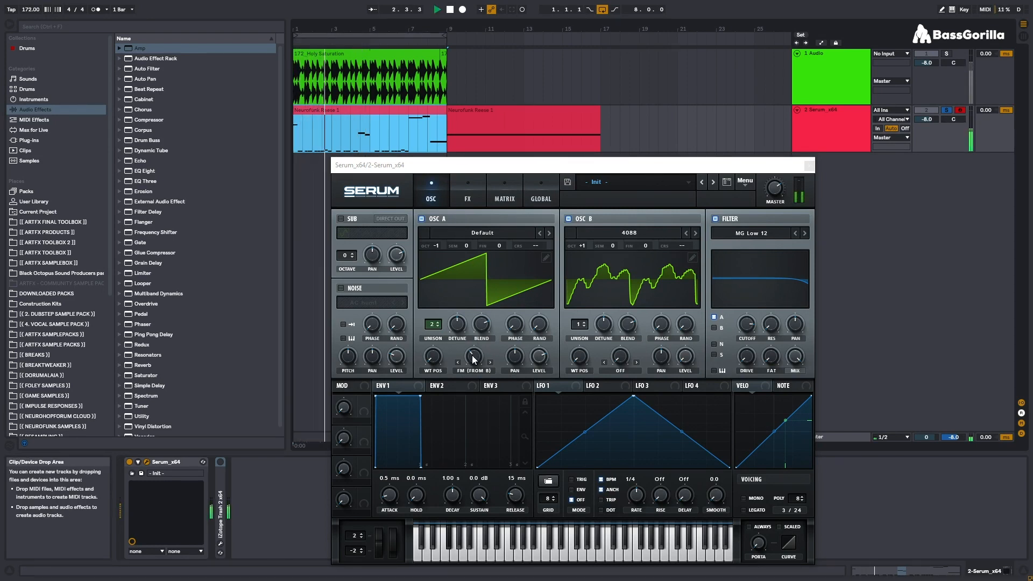
mouse_move(473, 359)
left_mouse_down()
mouse_move(468, 344)
mouse_move(464, 362)
mouse_move(460, 353)
mouse_move(472, 360)
left_mouse_up()
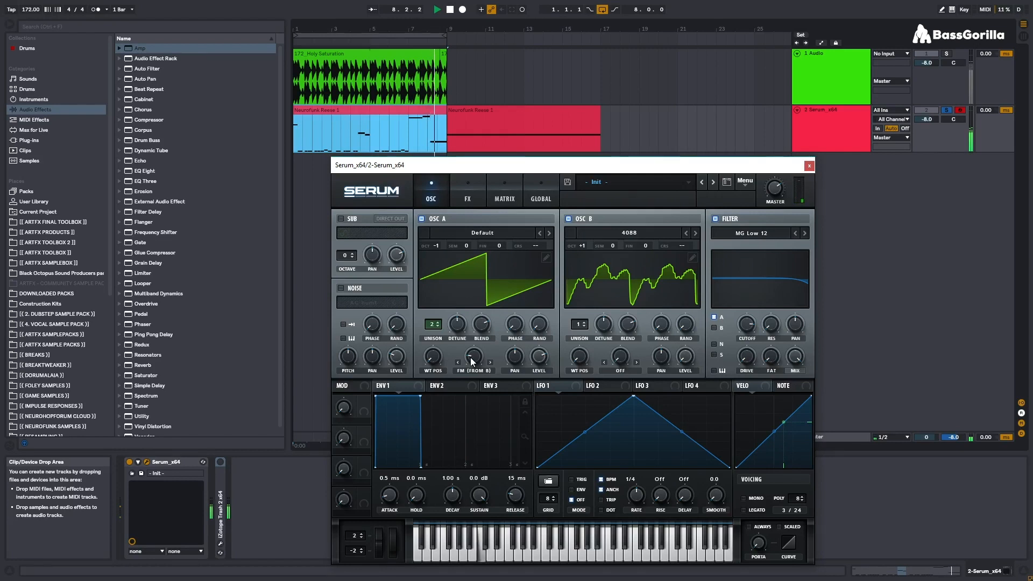
key("space")
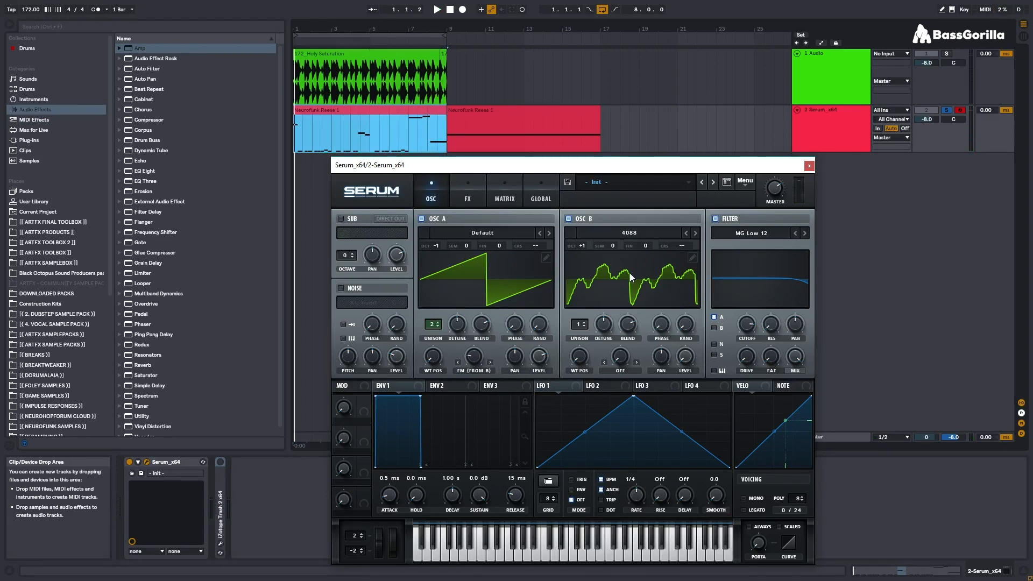
Step: Try oscillator B at octave 0 and settle on octave -1, listening to the bass clip
left_click_drag(585, 246, 584, 256)
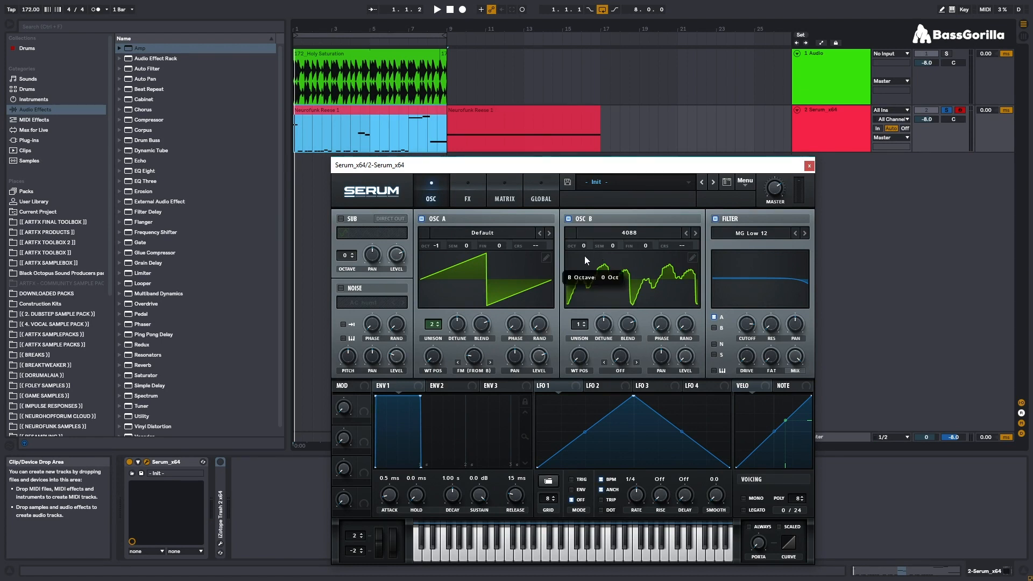
key("space")
key("space")
left_click_drag(586, 244, 587, 257)
key("space")
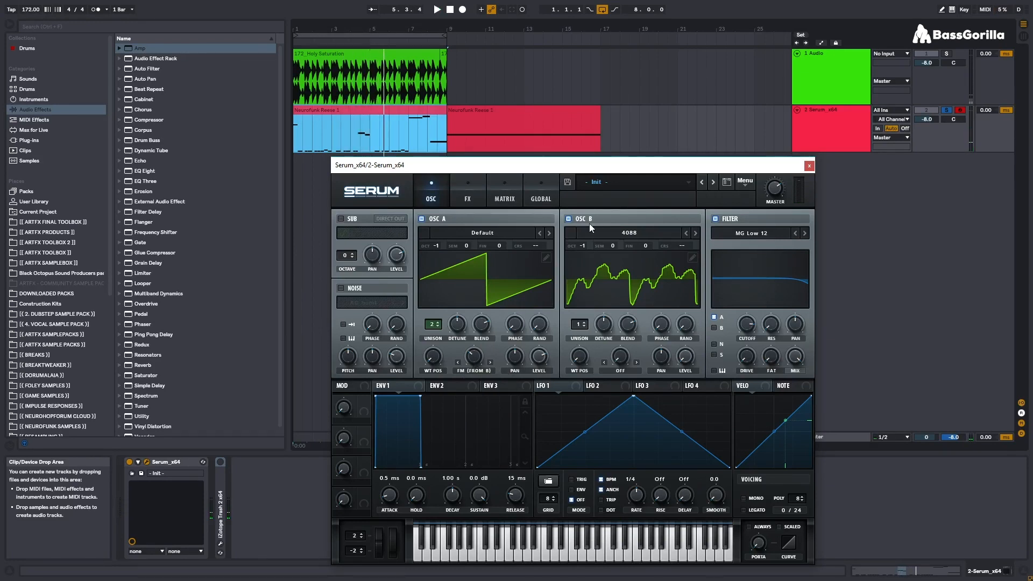
Step: Compare the bass with oscillator B off and on, and lower the filter cutoff slightly
left_click(569, 220)
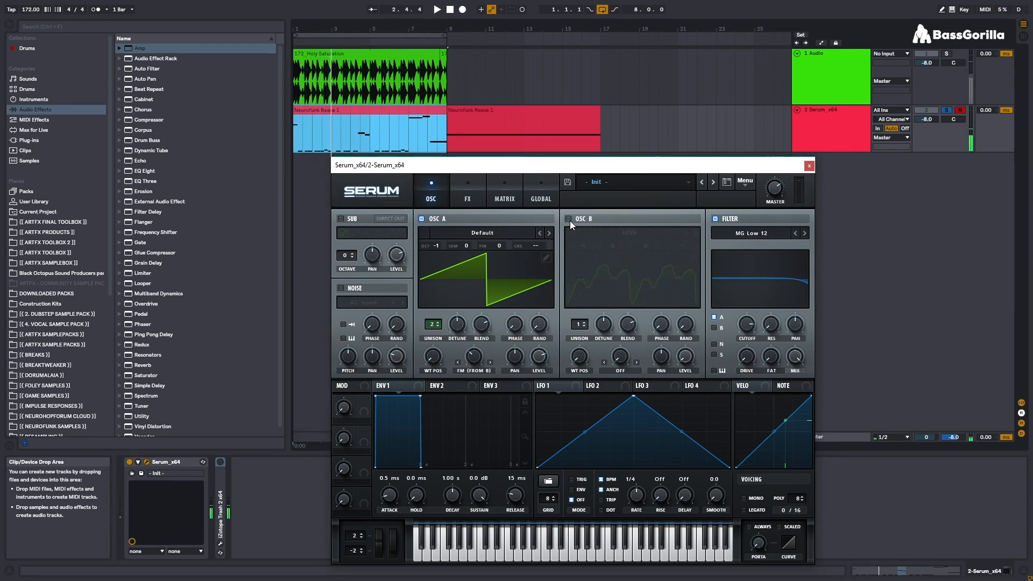
left_click(570, 221)
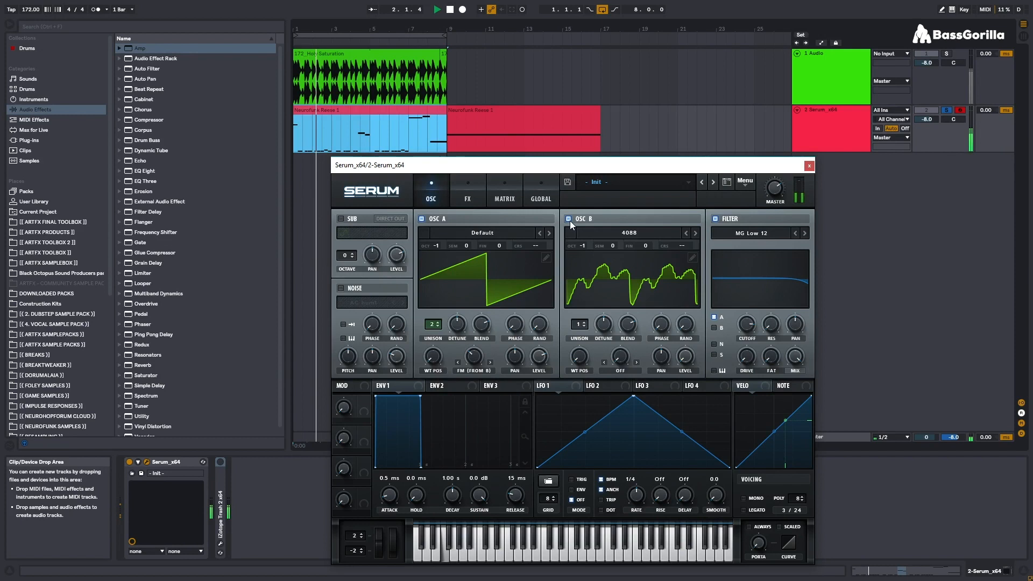
mouse_move(746, 321)
left_mouse_down()
mouse_move(745, 334)
mouse_move(745, 324)
left_mouse_up()
key("space")
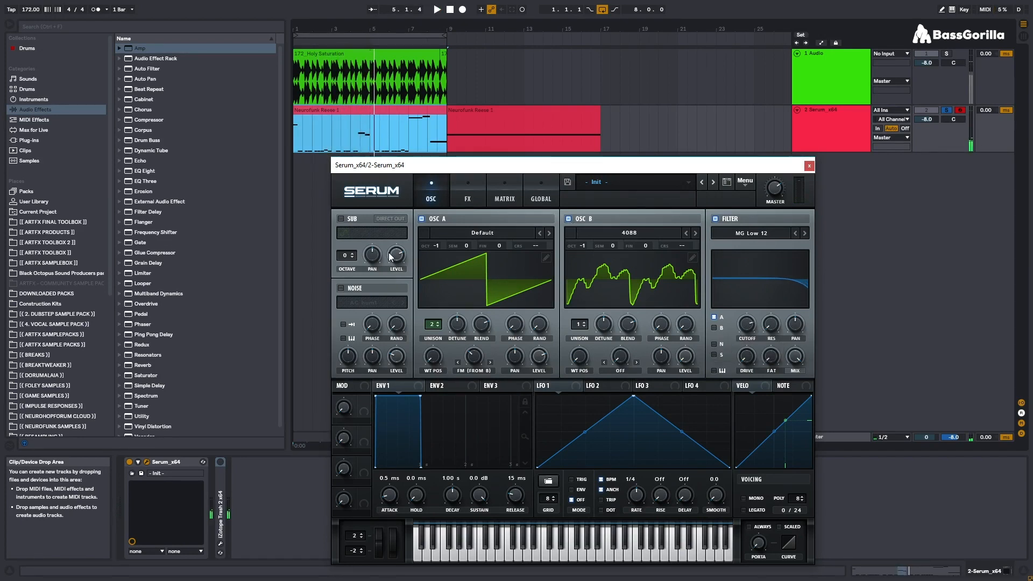
Step: Turn on the noise oscillator with the Analog J106 HP_Cho sample and play the bass clip with the noise level at about 16%
left_click(374, 303)
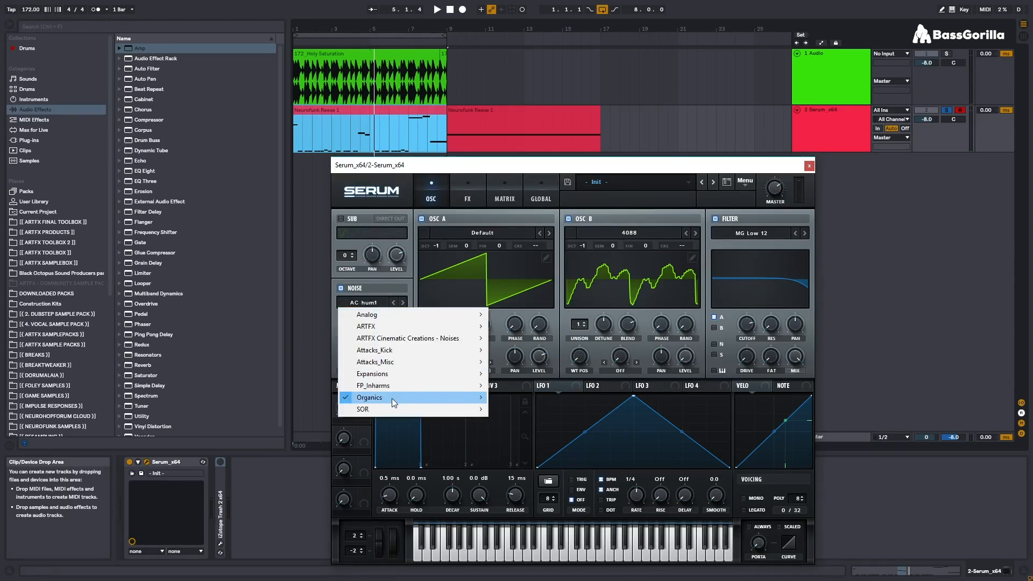
mouse_move(396, 316)
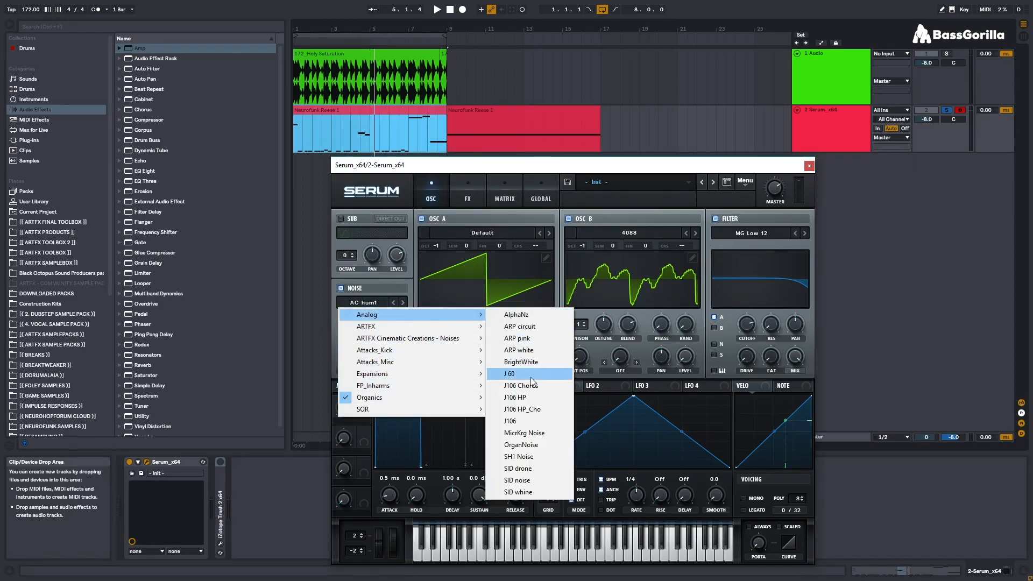
left_click(515, 411)
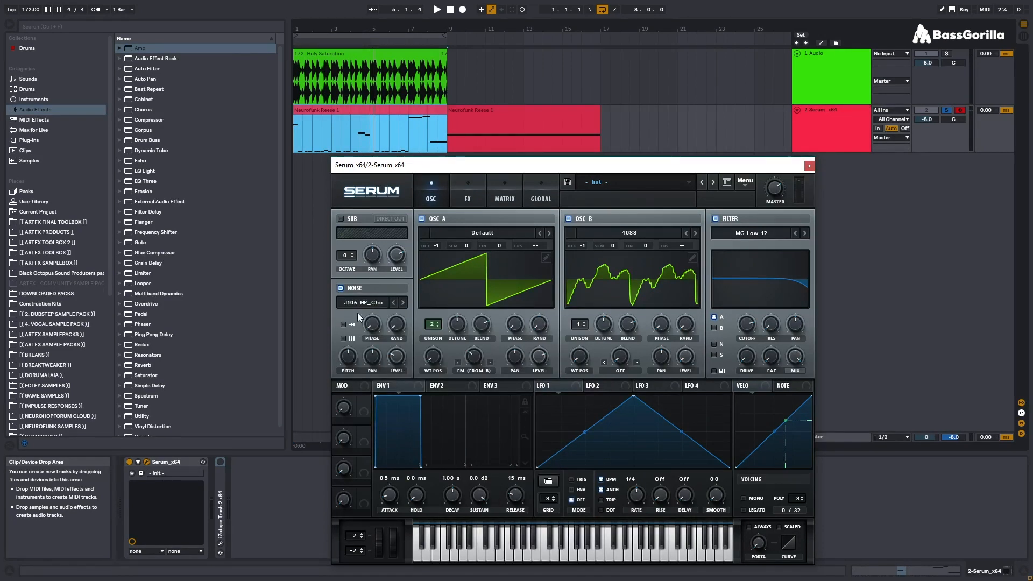
key("space")
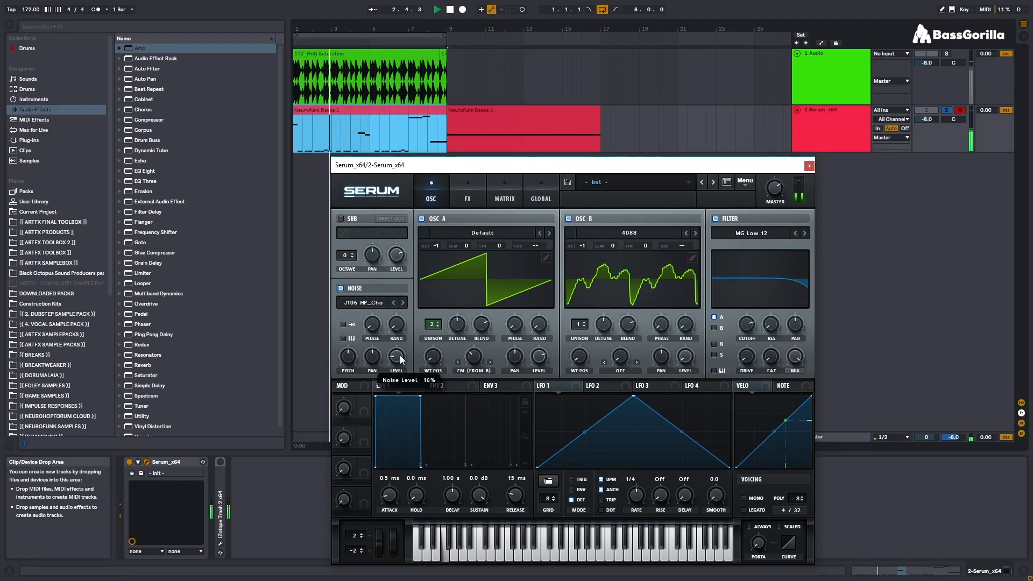
Step: Compare the bass with the noise bypassing the filter and routed through it, and leave the noise routed through the filter
left_click(714, 344)
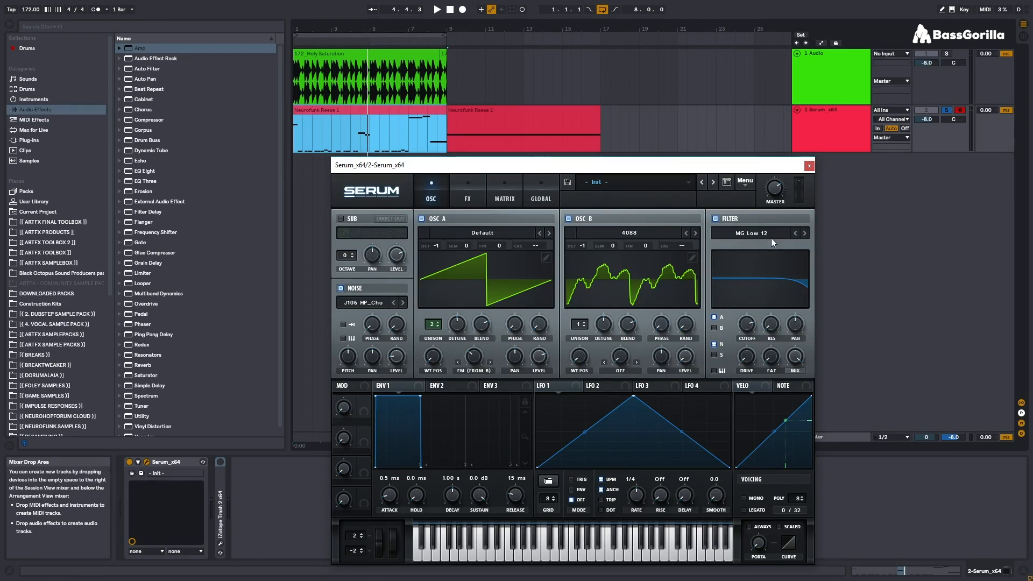
left_click(714, 343)
key("space")
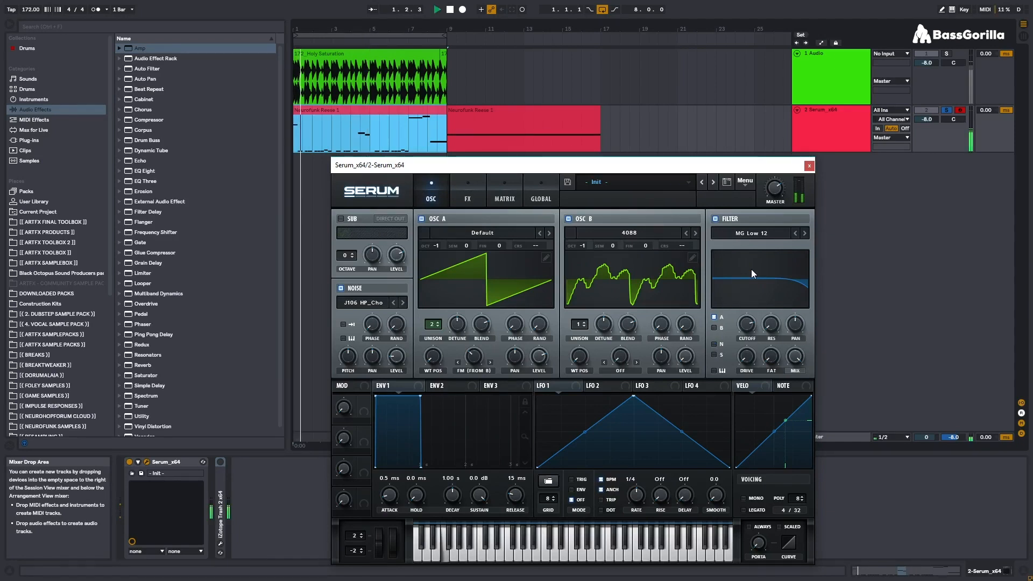
key("space")
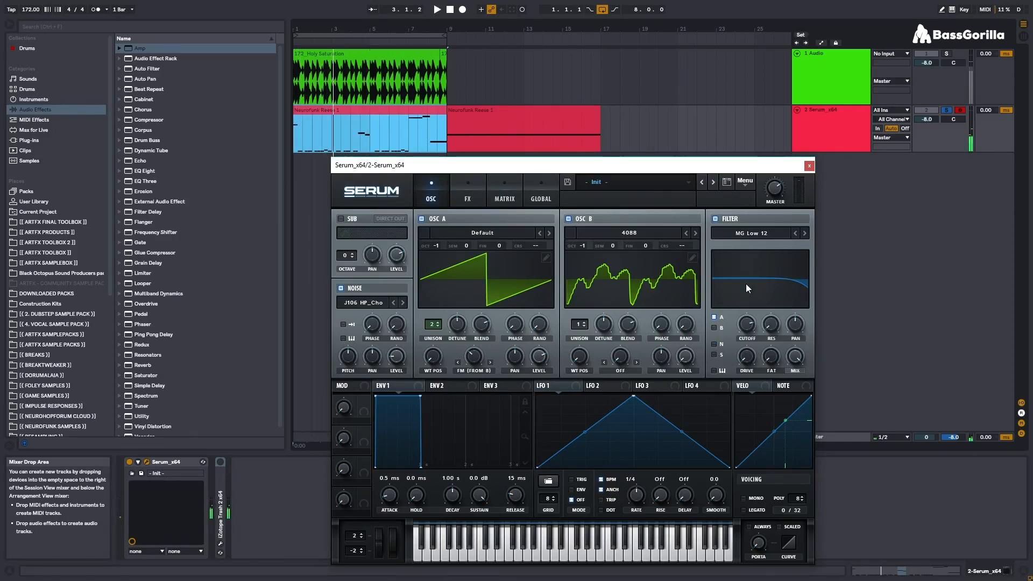
left_click(715, 345)
key("space")
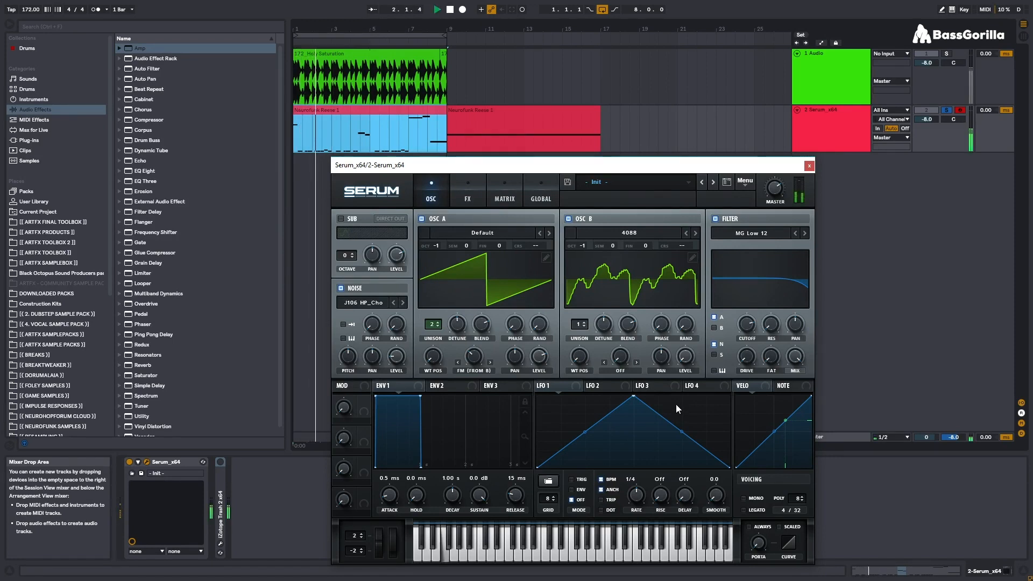
key("space")
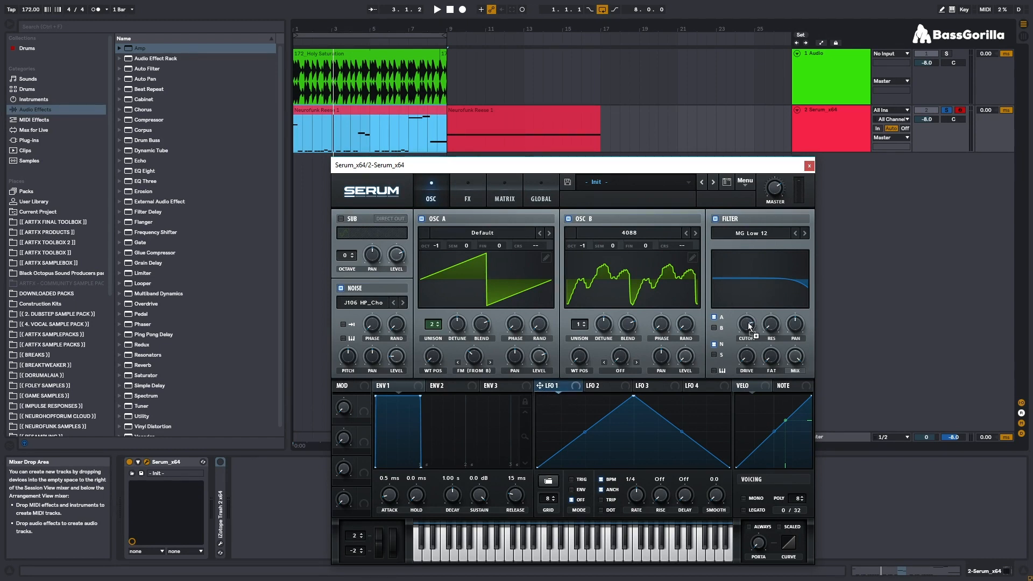
Step: Try modulating the filter cutoff with LFO 1 at an amount of 13, in Trig mode with its peak moved near the start
left_click_drag(739, 314, 738, 319)
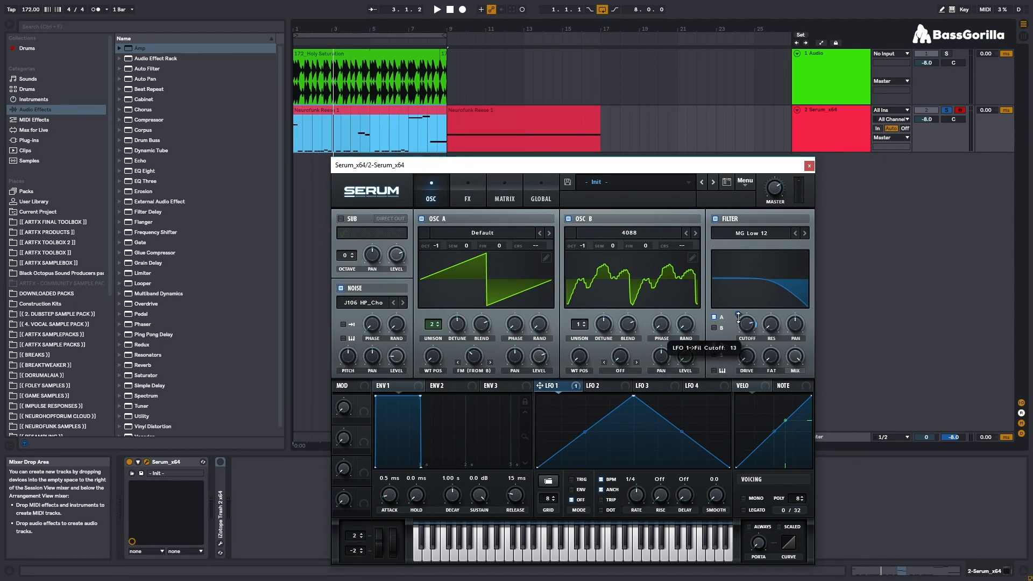
left_click(573, 478)
left_click_drag(634, 398, 561, 372)
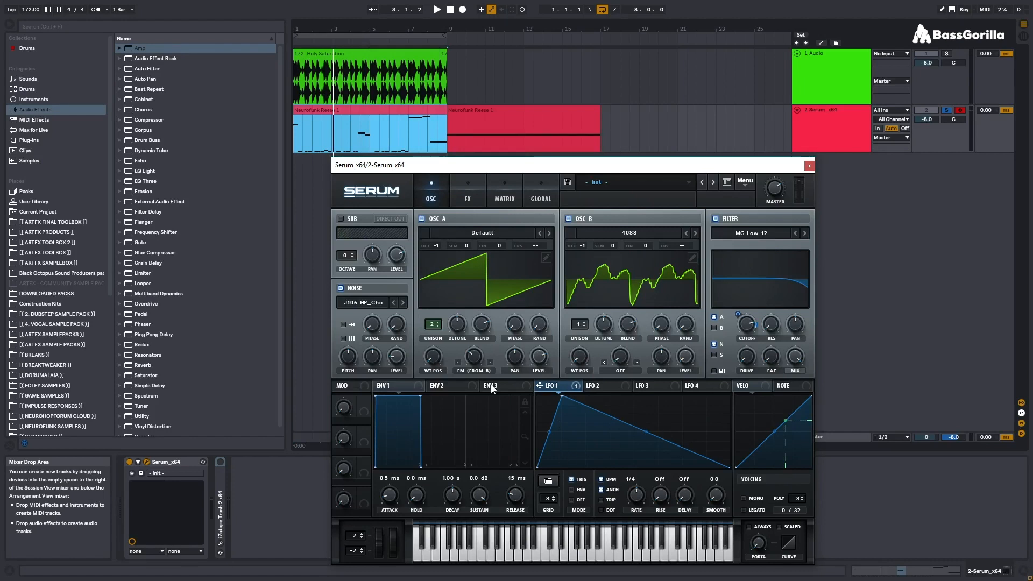
Step: Audition LFO 1 with its falling curve bent inward, bow it outward, and remove LFO 1 from the filter cutoff
key("space")
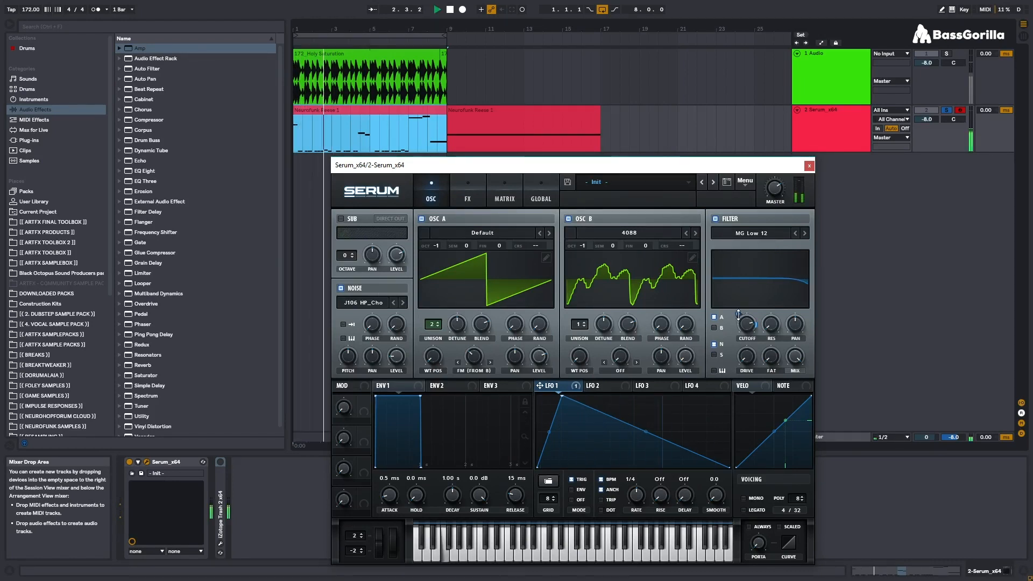
left_click_drag(646, 430, 638, 445)
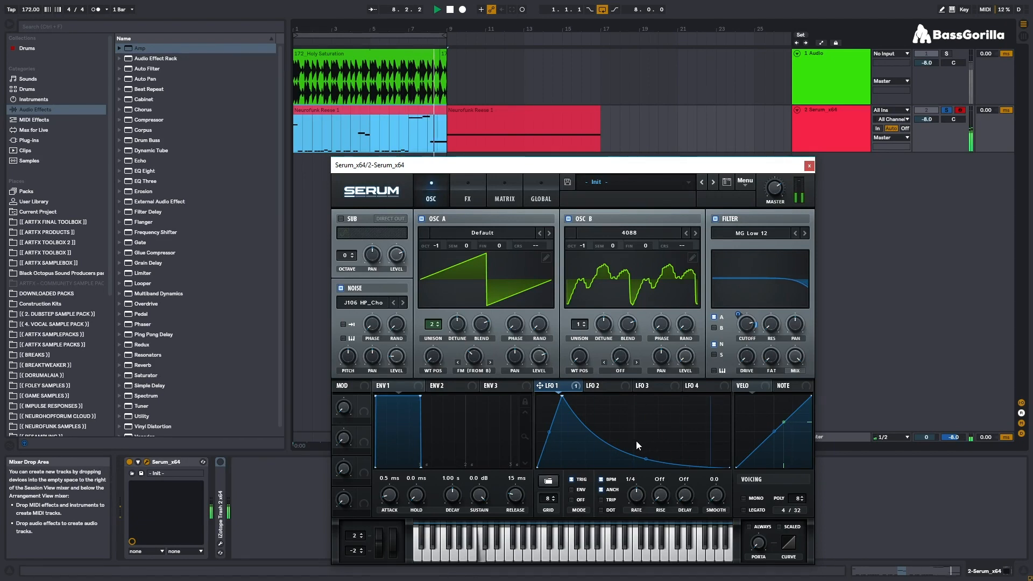
key("space")
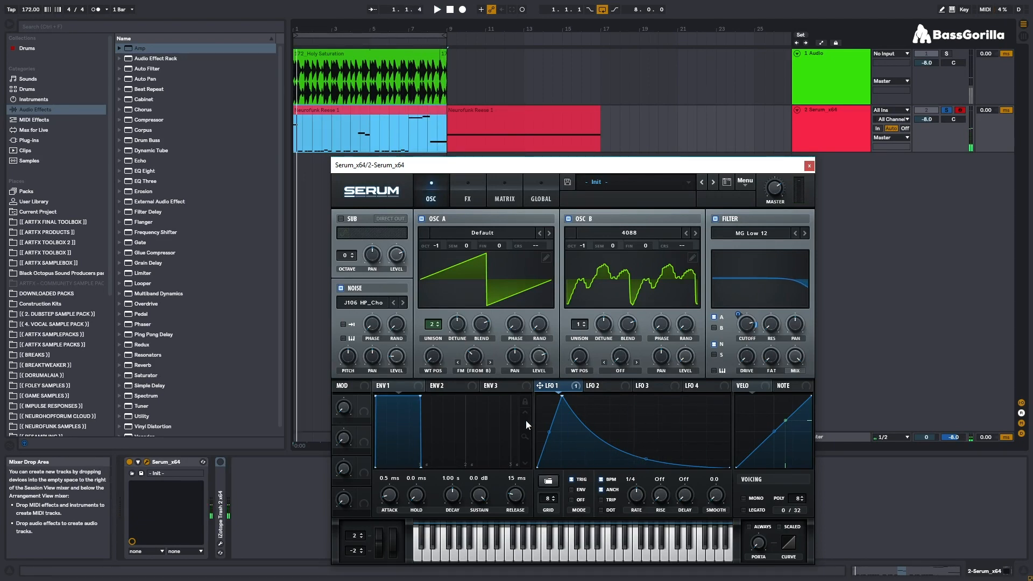
left_click_drag(645, 460, 646, 410)
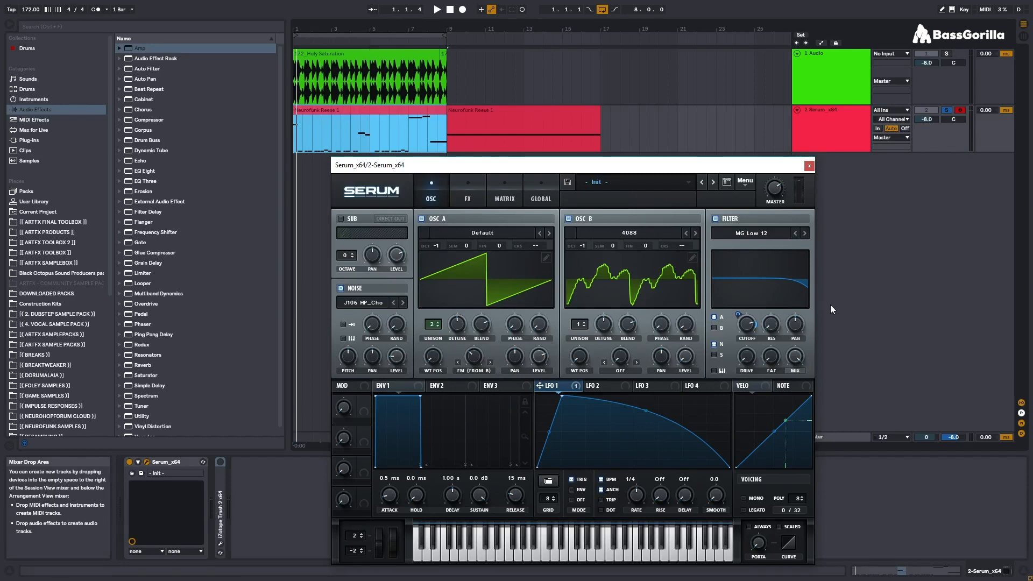
right_click(737, 325)
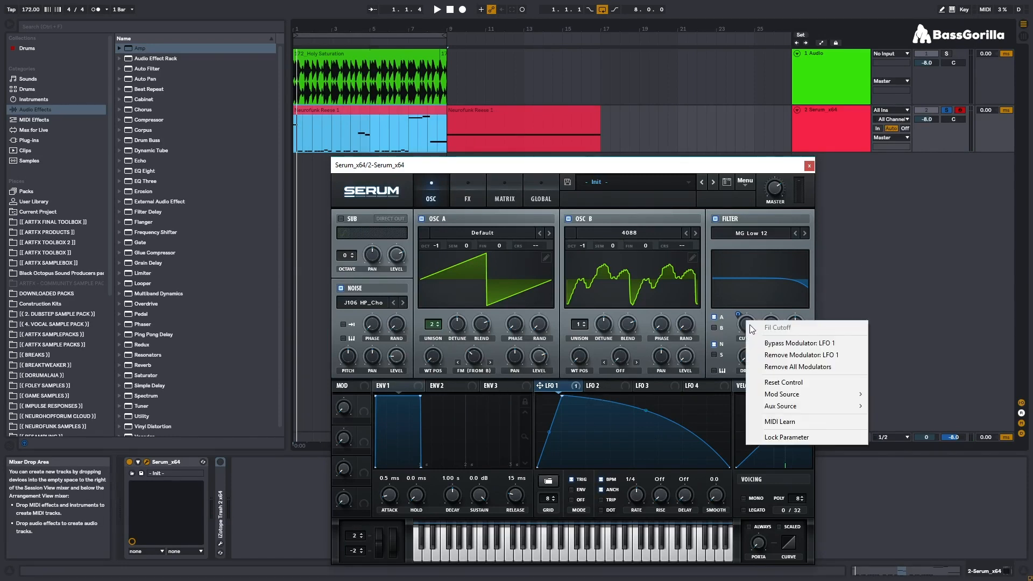
left_click(780, 355)
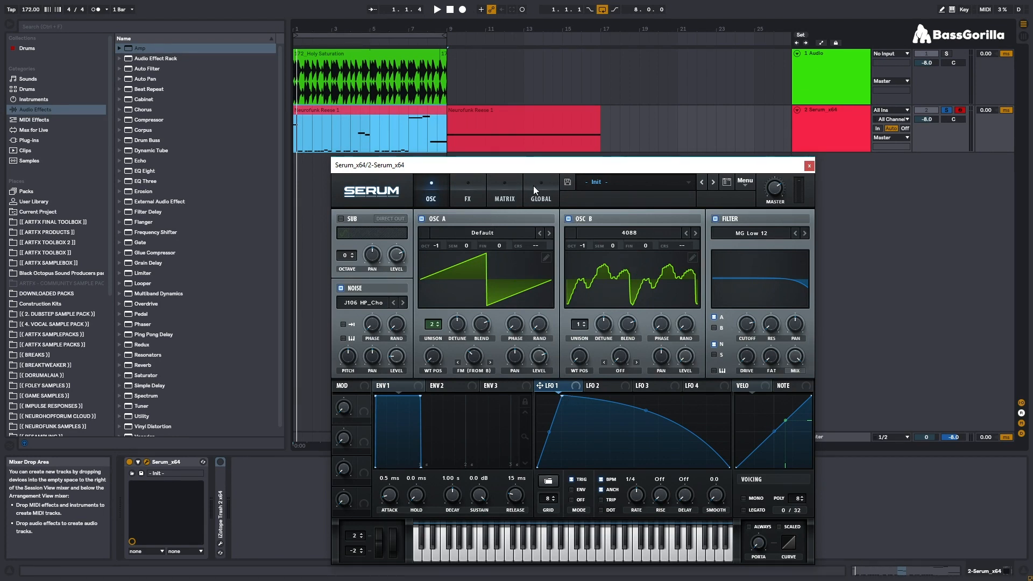
Step: Enable the Distortion effect, leaving Hyper/Dimension off, and set the distortion type to X-Shaper
left_click(470, 191)
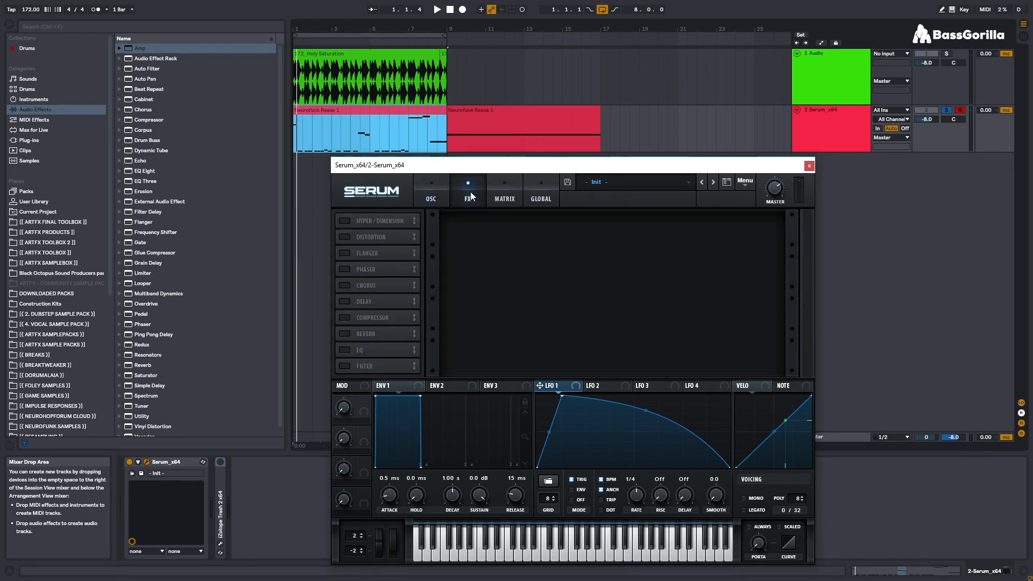
left_click(342, 221)
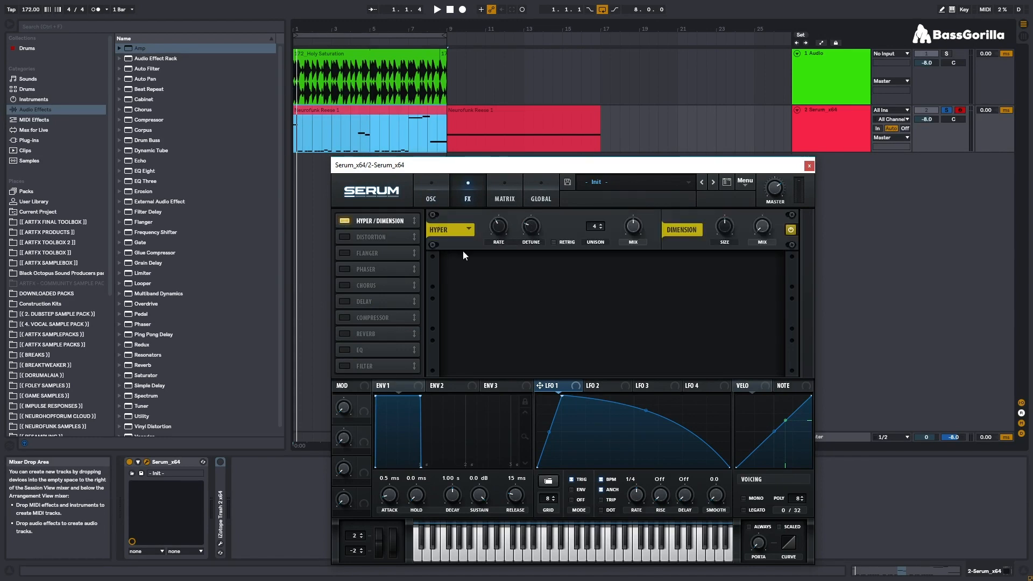
left_click(343, 221)
left_click(343, 236)
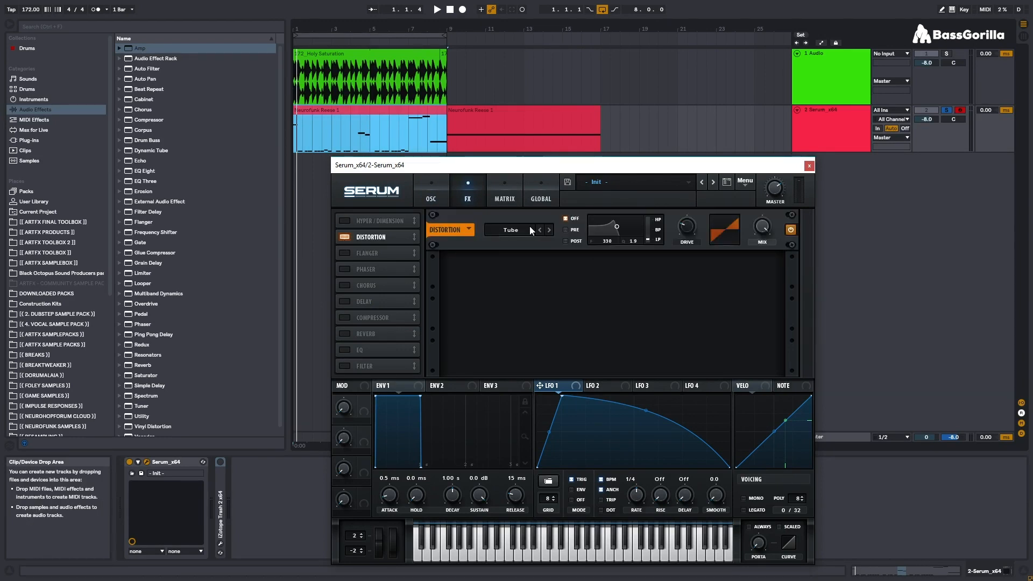
left_click(531, 240)
left_click(516, 371)
Step: Examine the X-Shaper's shaper A and shaper B curves and the drive amounts they apply to
mouse_move(686, 221)
left_click(503, 243)
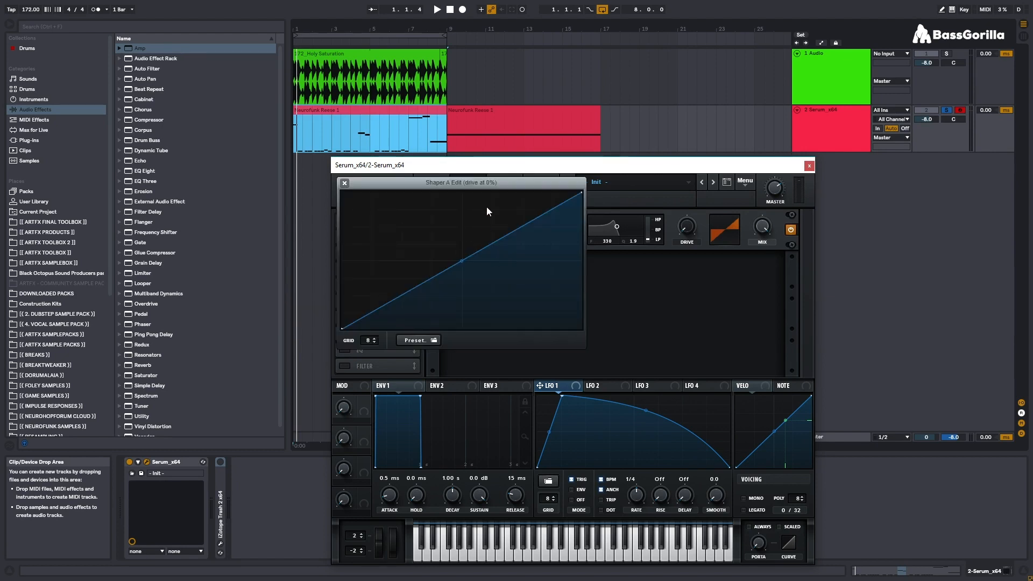
left_click(345, 184)
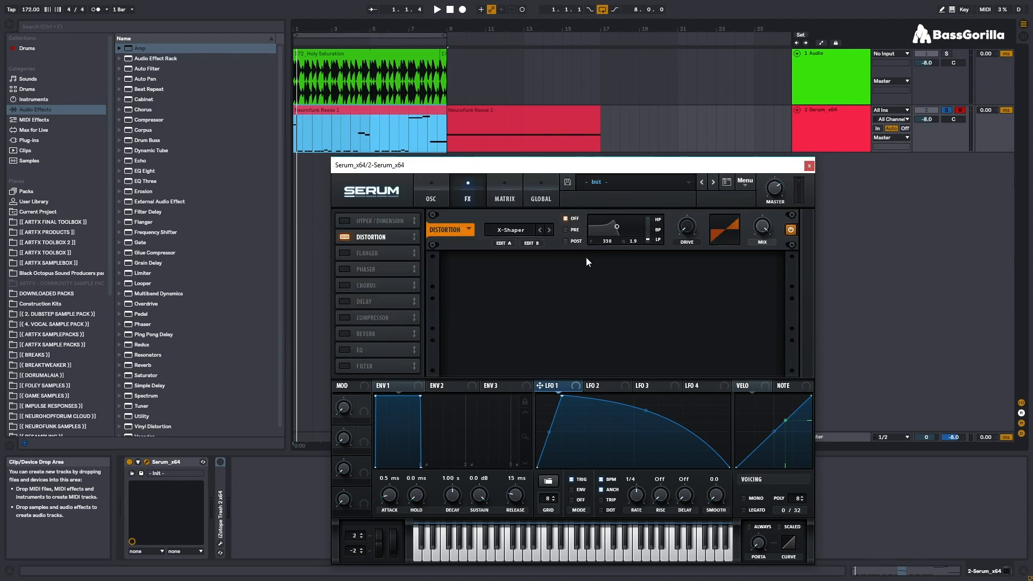
left_click(535, 241)
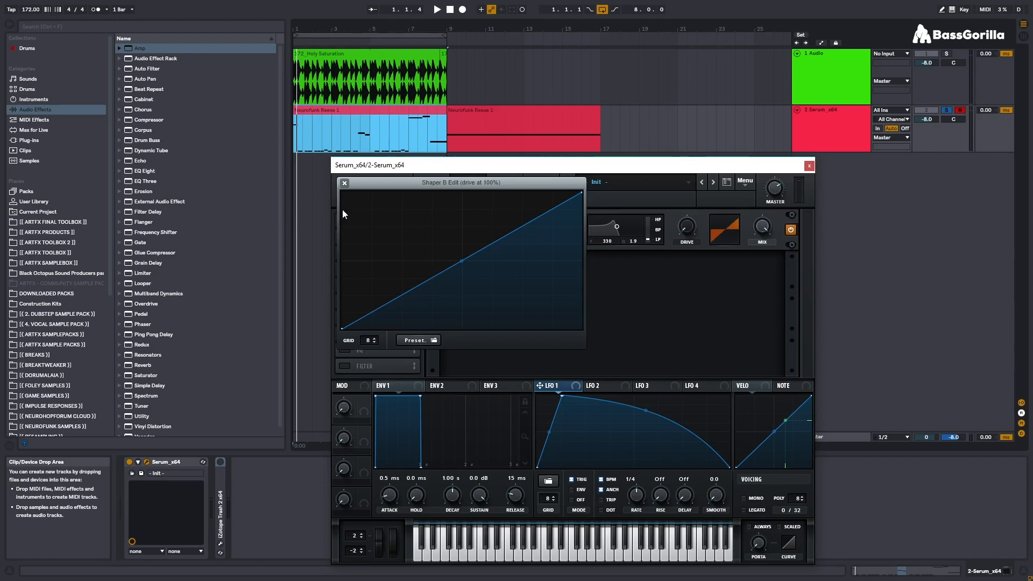
left_click(344, 183)
Step: Add a raised point near the start of shaper A's curve and bow the remaining segment upward while the bass clip plays
left_click(503, 242)
double_click(398, 268)
left_click_drag(399, 268, 370, 259)
key("space")
left_click_drag(465, 227, 471, 230)
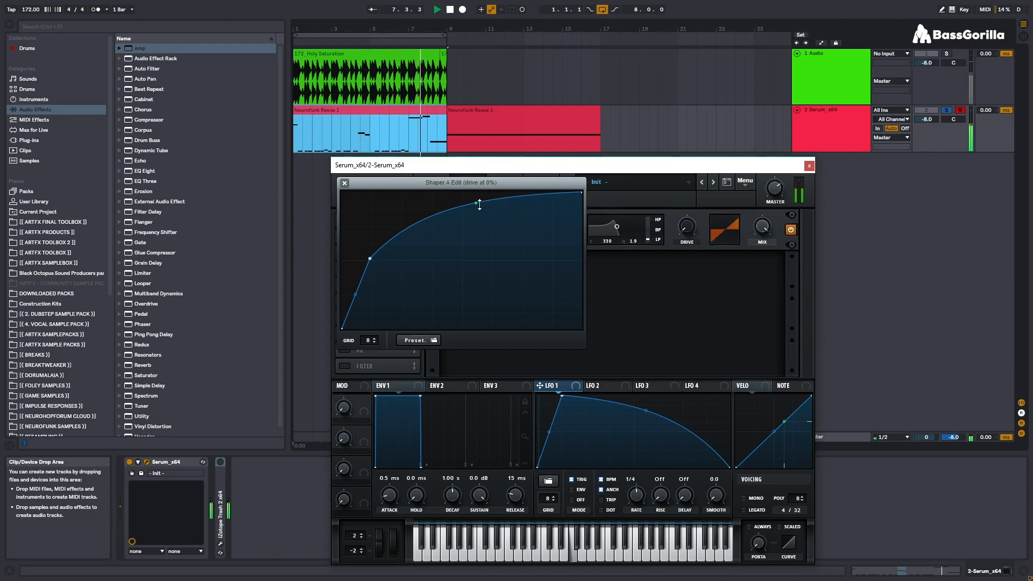
key("space")
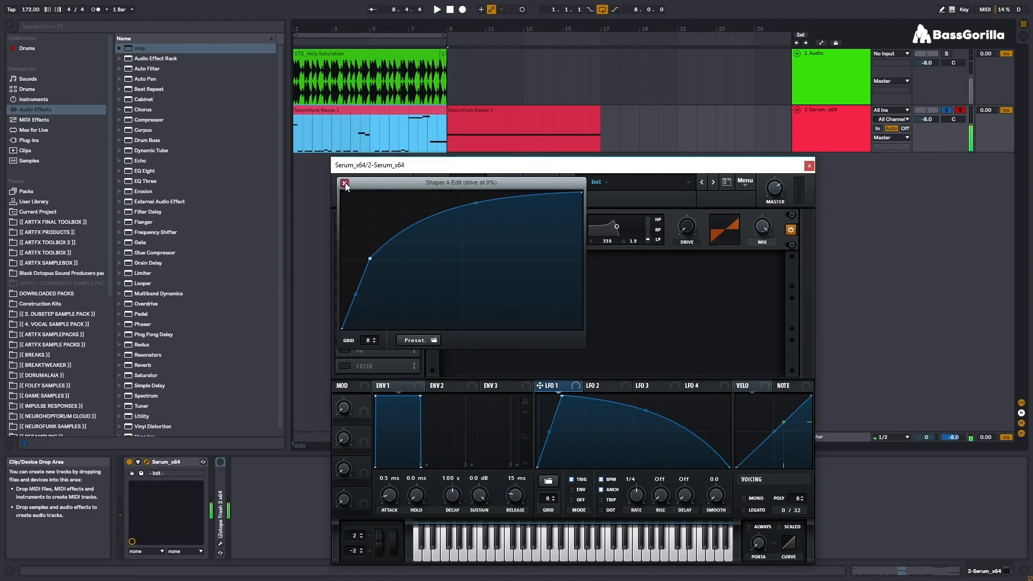
left_click(344, 183)
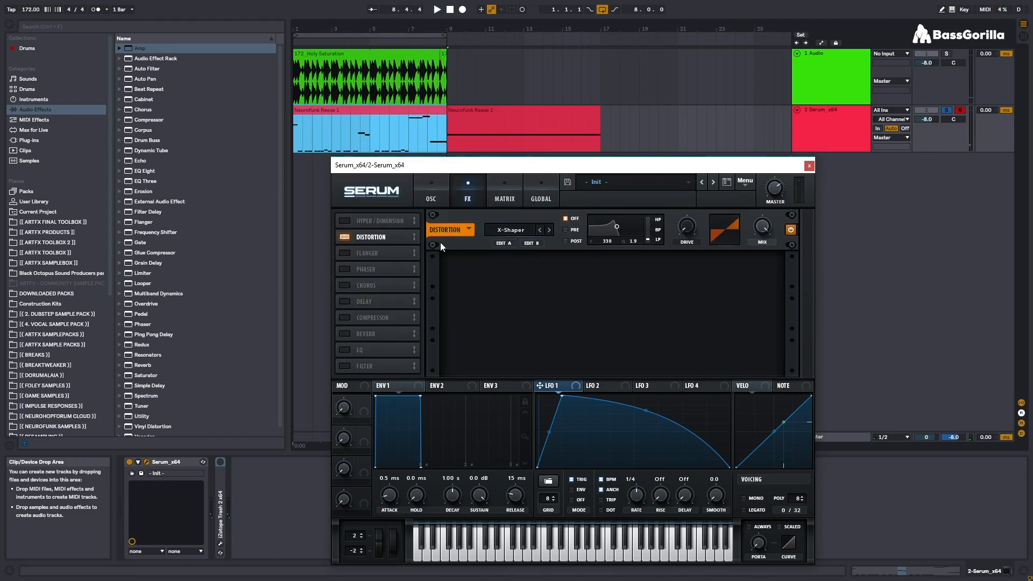
Step: Select all the low F1 to F#1 notes in the eight-bar bass clip, shorten their ends slightly, and play the result
left_click(809, 165)
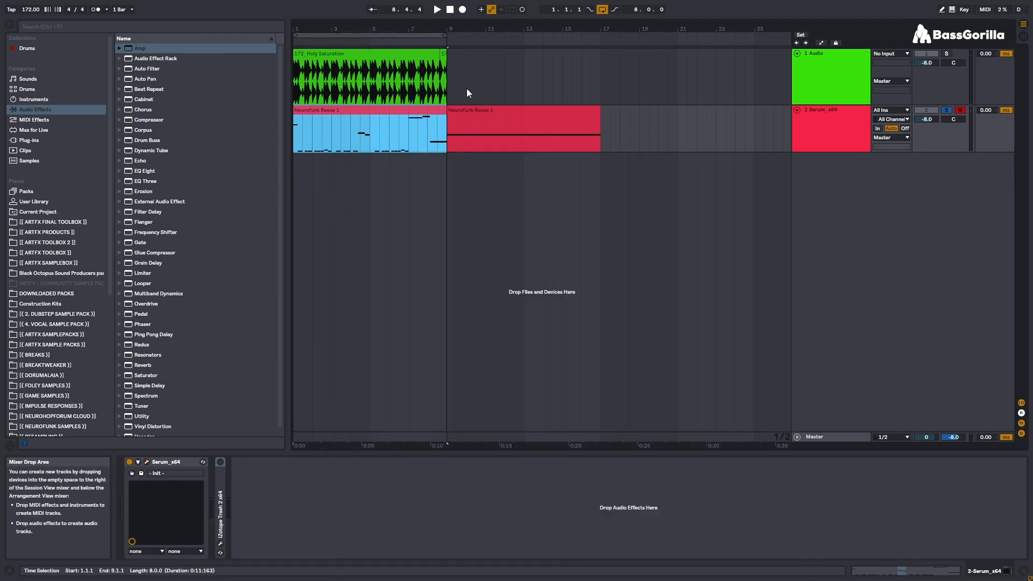
double_click(411, 114)
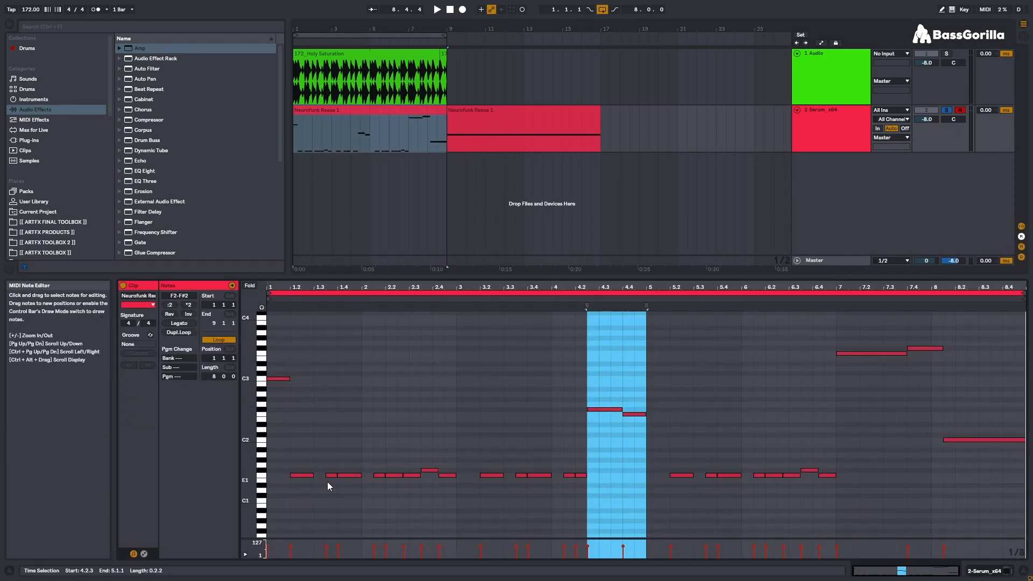
left_click(580, 461)
left_click_drag(584, 490, 286, 441)
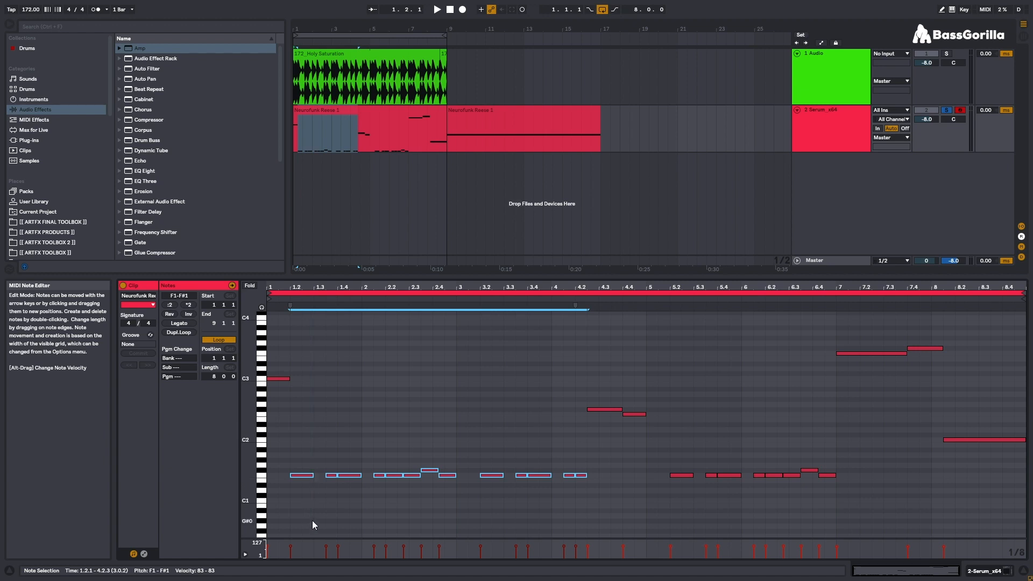
left_click_drag(670, 441, 837, 524)
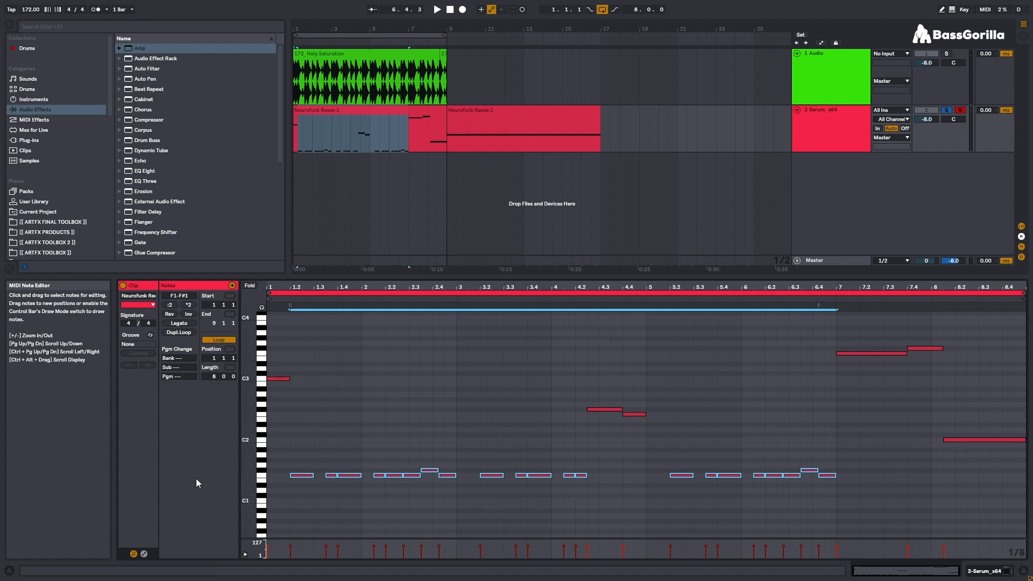
left_click_drag(311, 474, 311, 475)
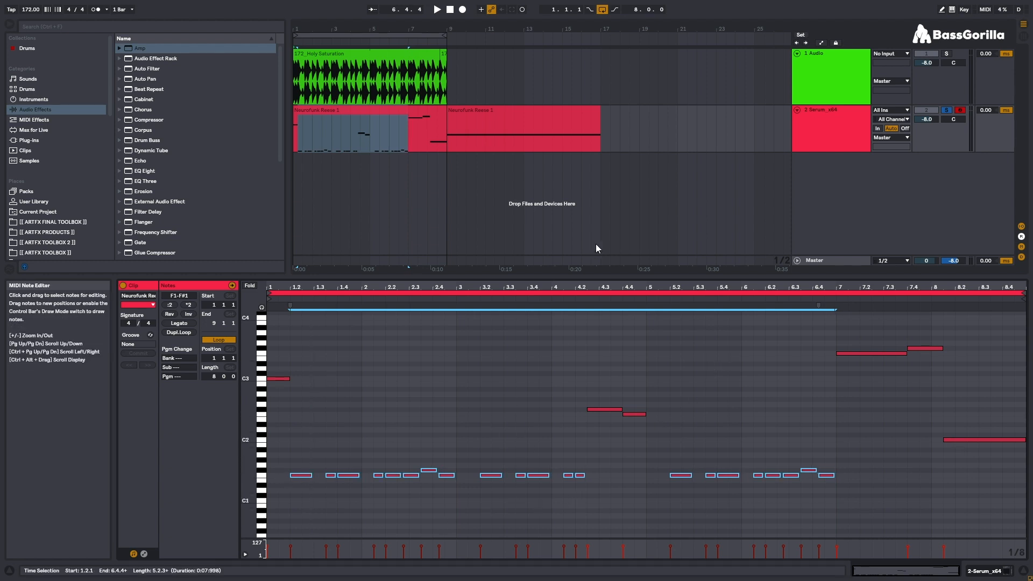
key("space")
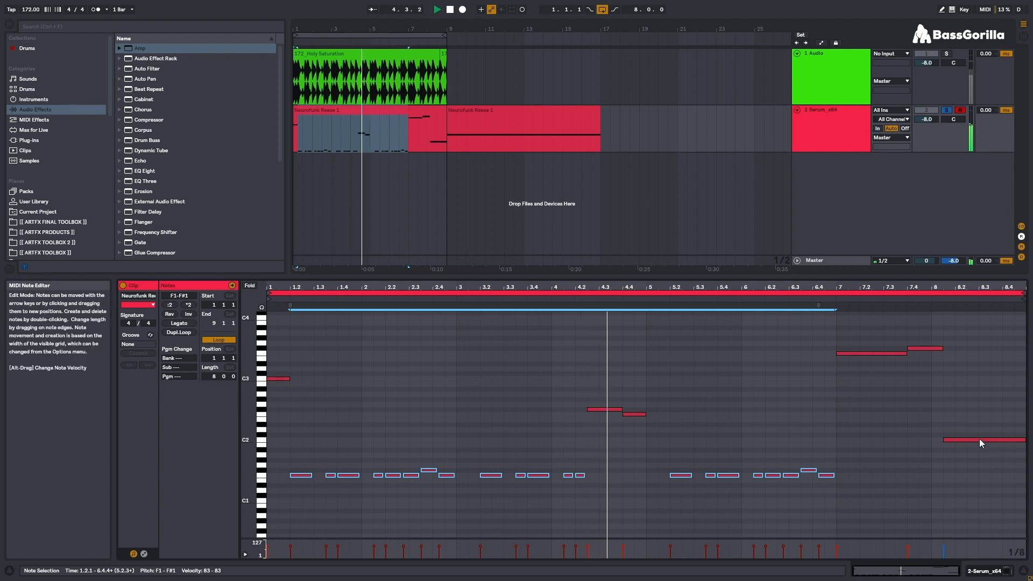
Step: Stop playback, return to Serum's effects and enable Hyper/Dimension ahead of the distortion
left_click(992, 571)
key("space")
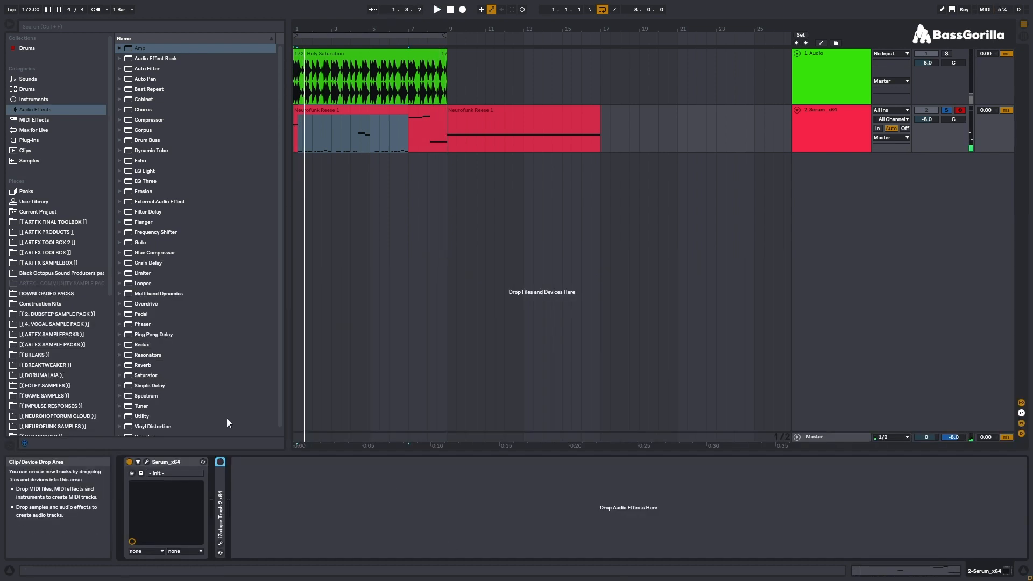
left_click(144, 462)
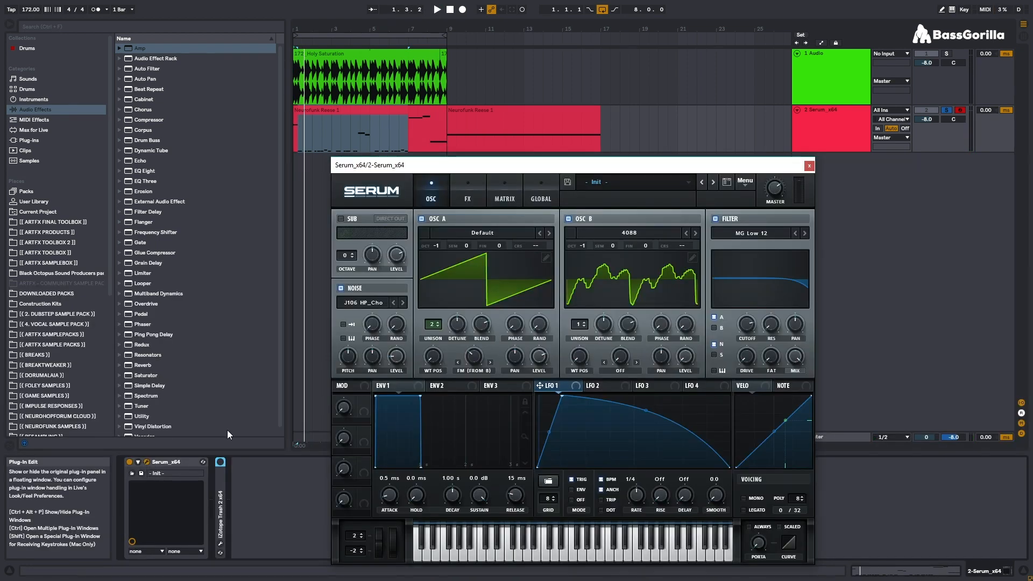
left_click(464, 190)
left_click(347, 221)
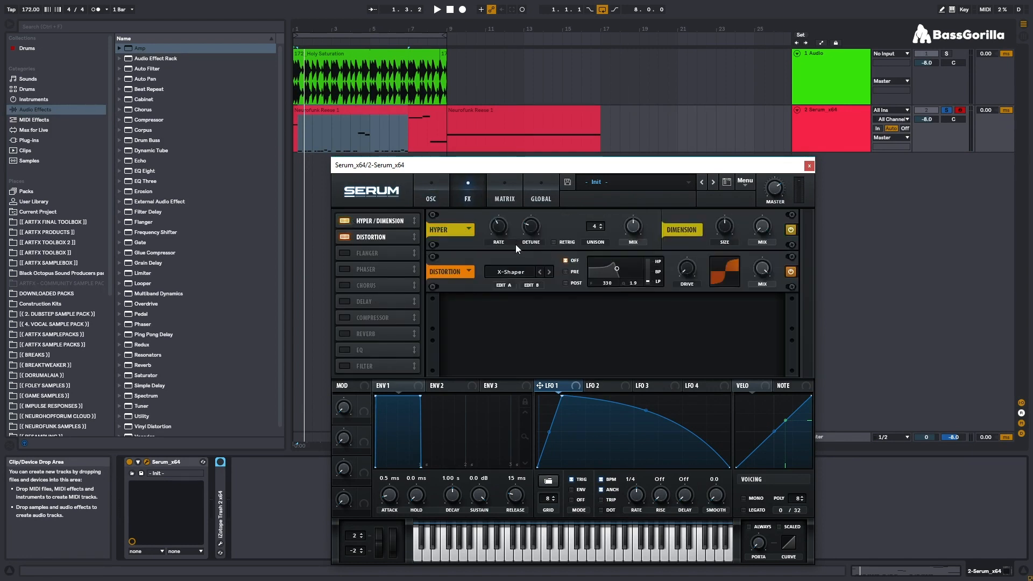
Step: Lower the Hyper mix, turn on its retrigger option, and play the bass
mouse_move(633, 227)
left_mouse_down()
mouse_move(623, 269)
mouse_move(632, 237)
left_mouse_up()
left_click(554, 242)
key("space")
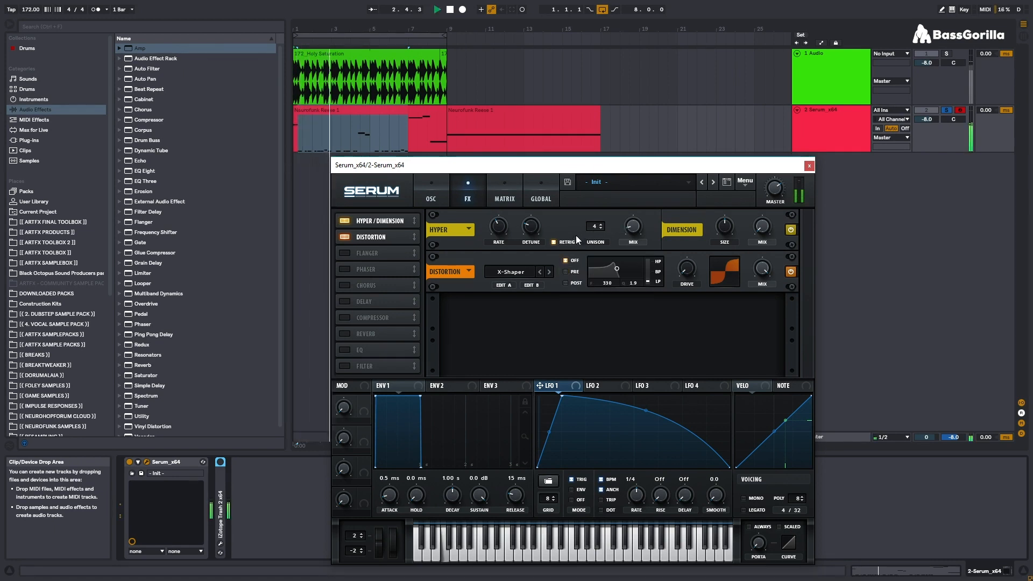
Step: Enable the chorus, place it between Hyper/Dimension and the distortion, and play the bass
left_click(344, 285)
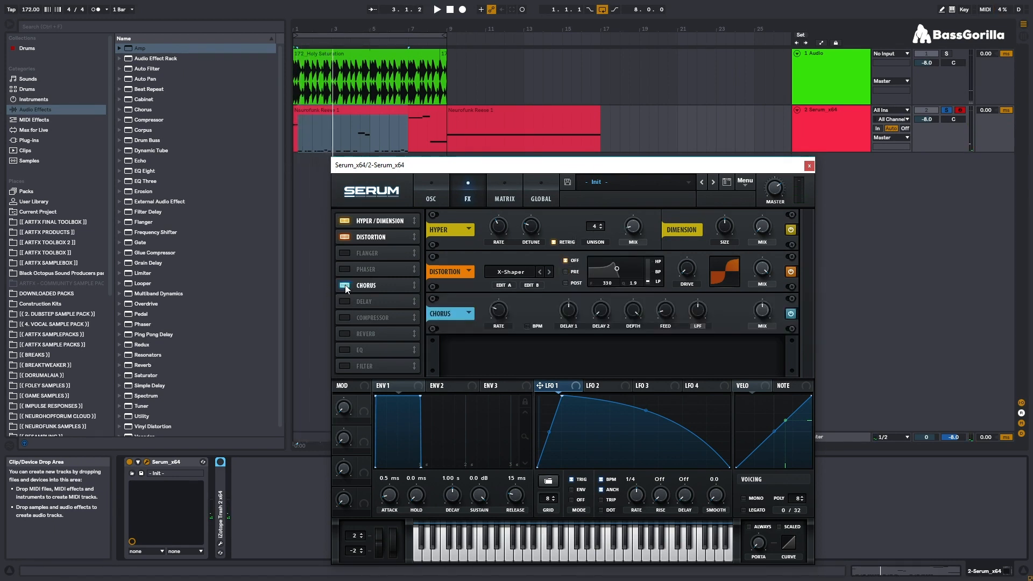
left_click_drag(371, 289, 379, 241)
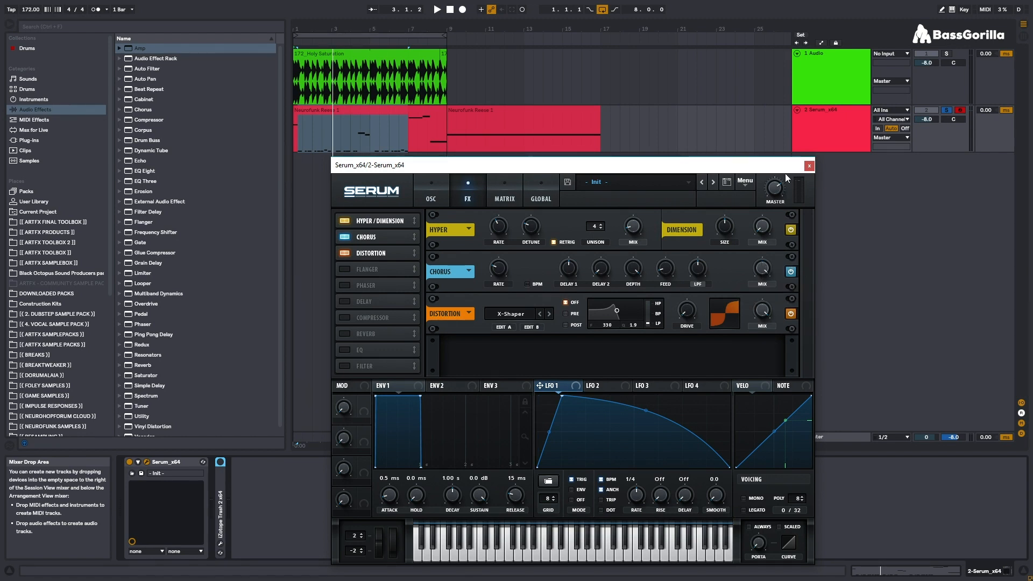
key("space")
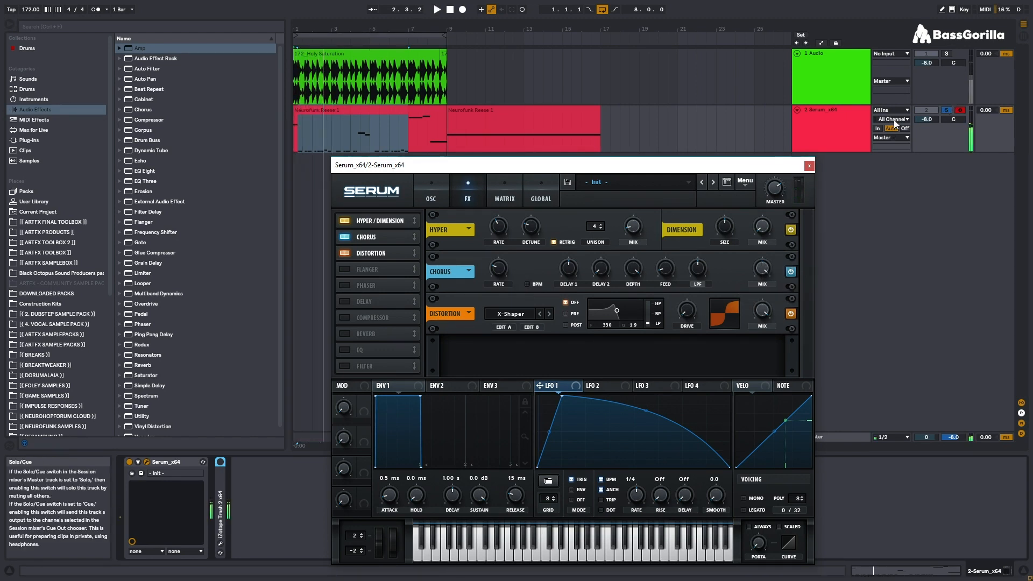
key("space")
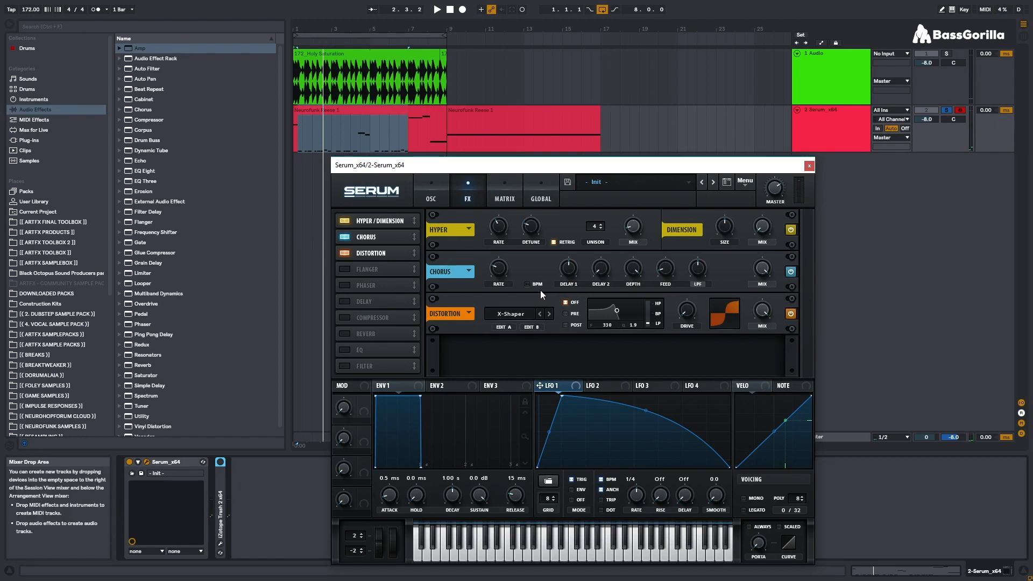
Step: Sync the chorus to the tempo, adjust its rate, and reduce its depth while auditioning the bass
left_click(527, 284)
mouse_move(498, 265)
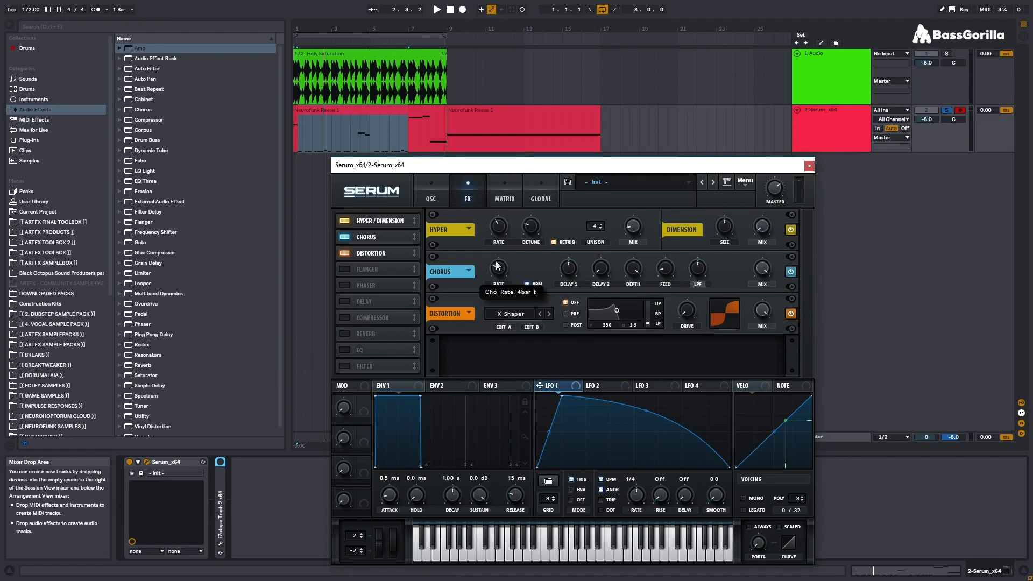
left_click_drag(495, 259, 495, 257)
key("space")
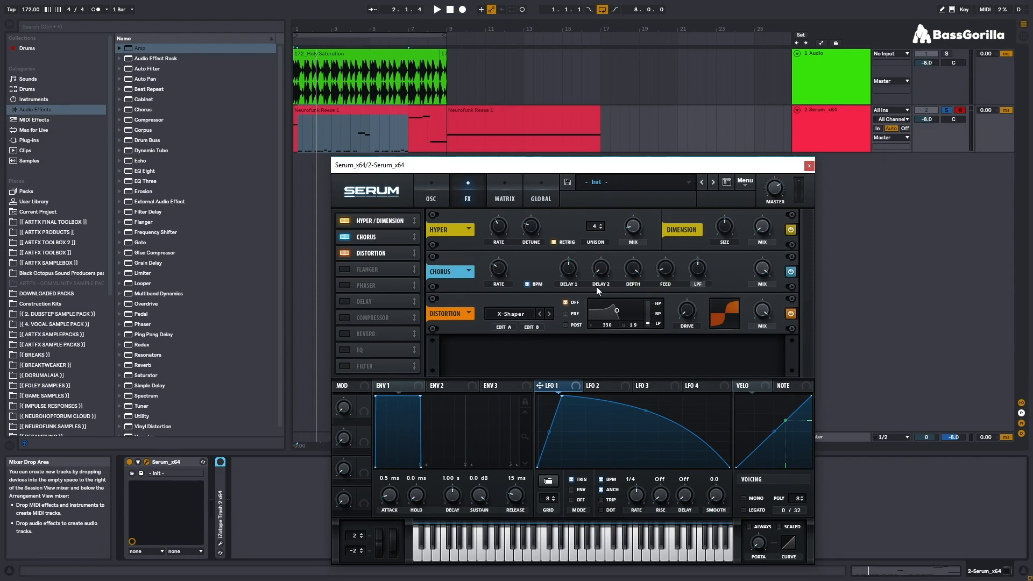
left_click_drag(633, 269, 617, 318)
key("space")
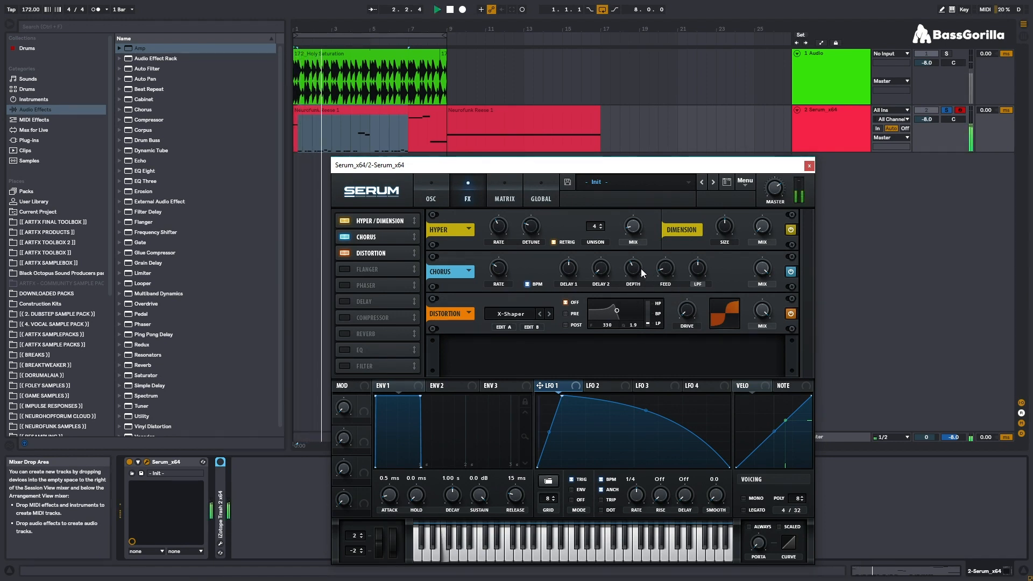
key("space")
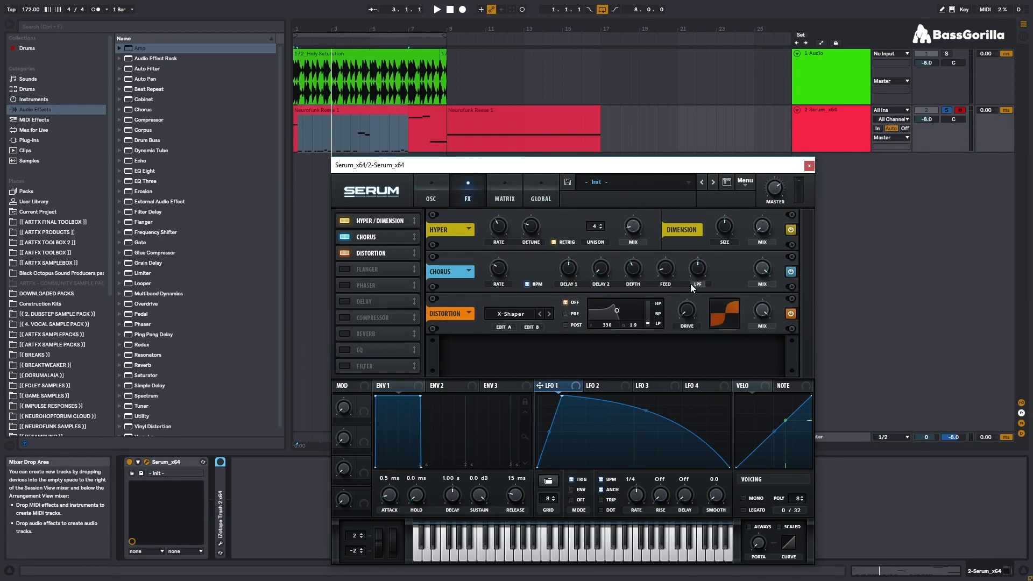
Step: Try a higher cutoff on the chorus's low-pass filter and audition the bass
mouse_move(696, 268)
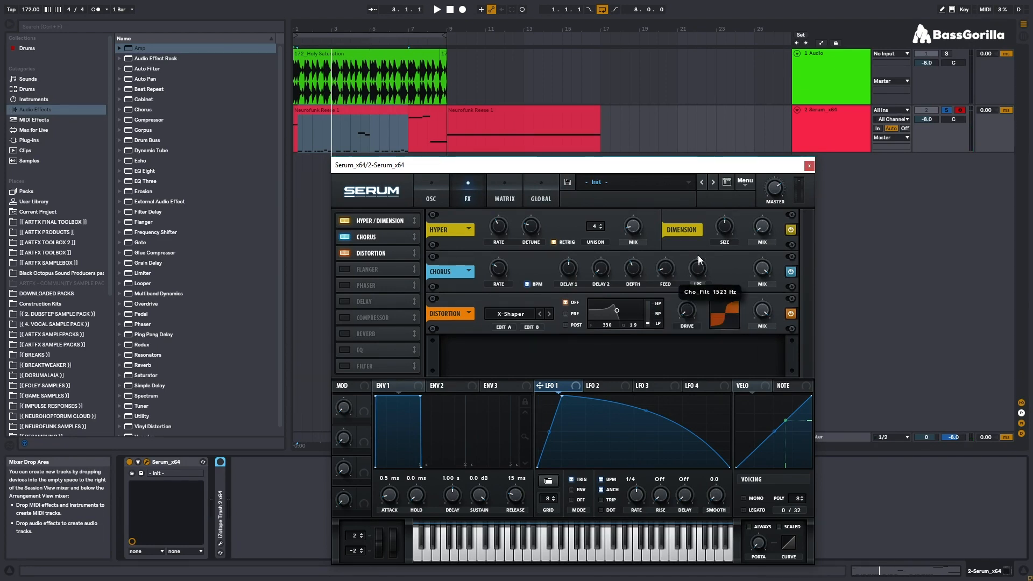
left_click_drag(699, 285, 708, 228)
key("space")
key("space")
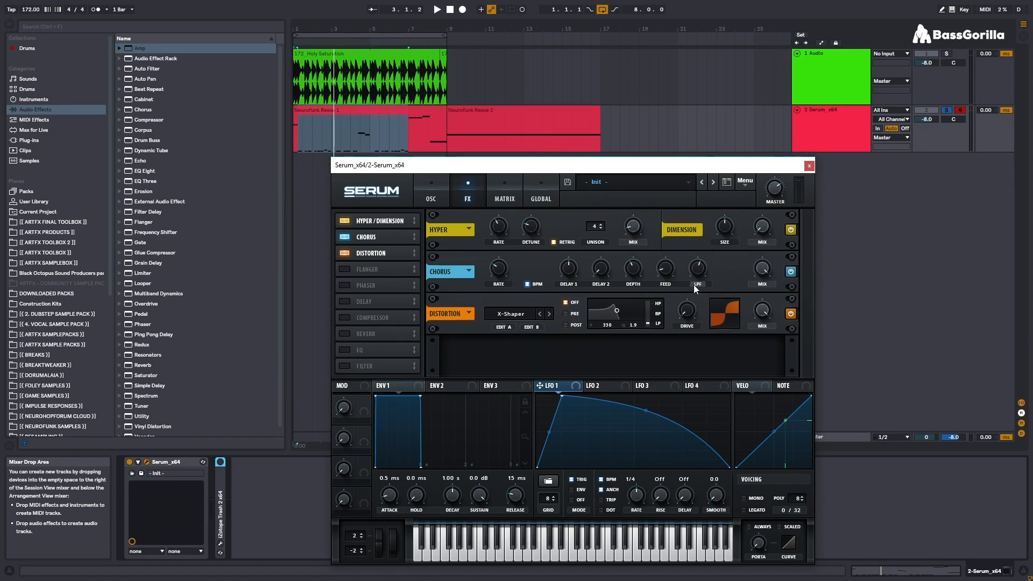
Step: Switch the chorus filter to high-pass and sweep its cutoff upward from 50 Hz while the bass plays
left_click(698, 284)
left_click_drag(699, 270, 659, 356)
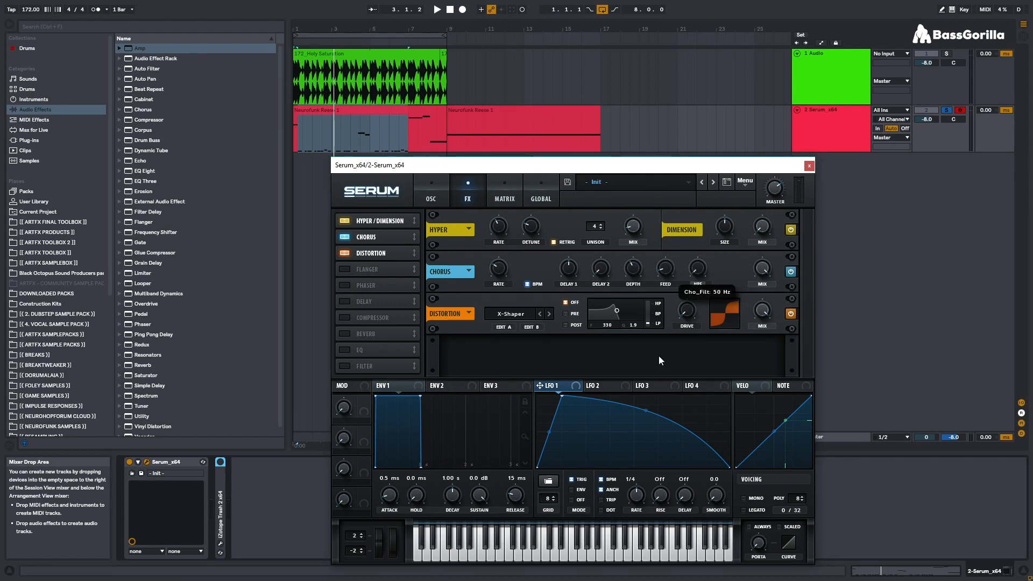
key("space")
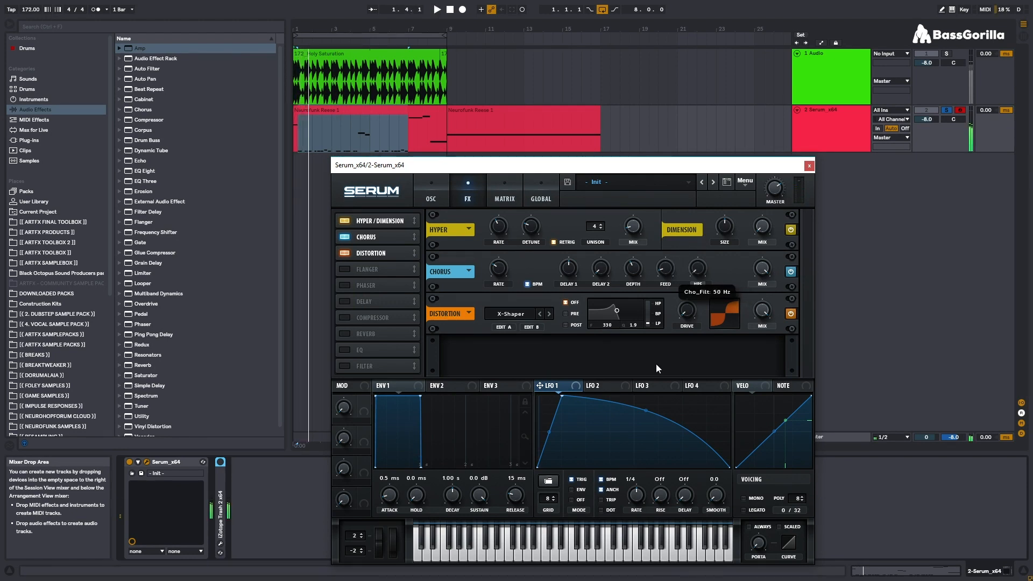
left_click_drag(656, 364, 681, 229)
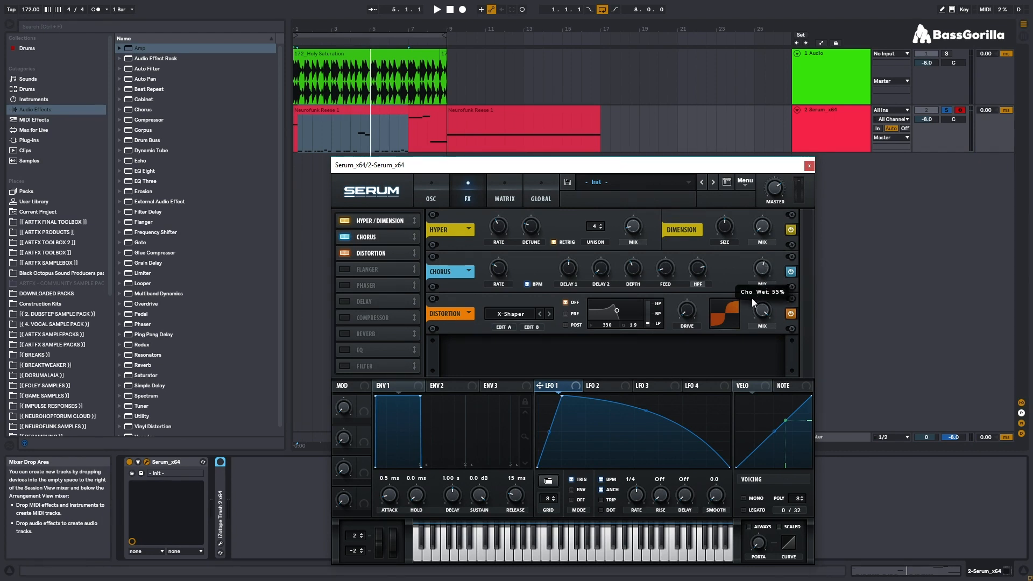
Step: Reduce the chorus mix to about half and compare the playing bass with the chorus bypassed and re-enabled
left_click_drag(750, 302, 750, 308)
key("space")
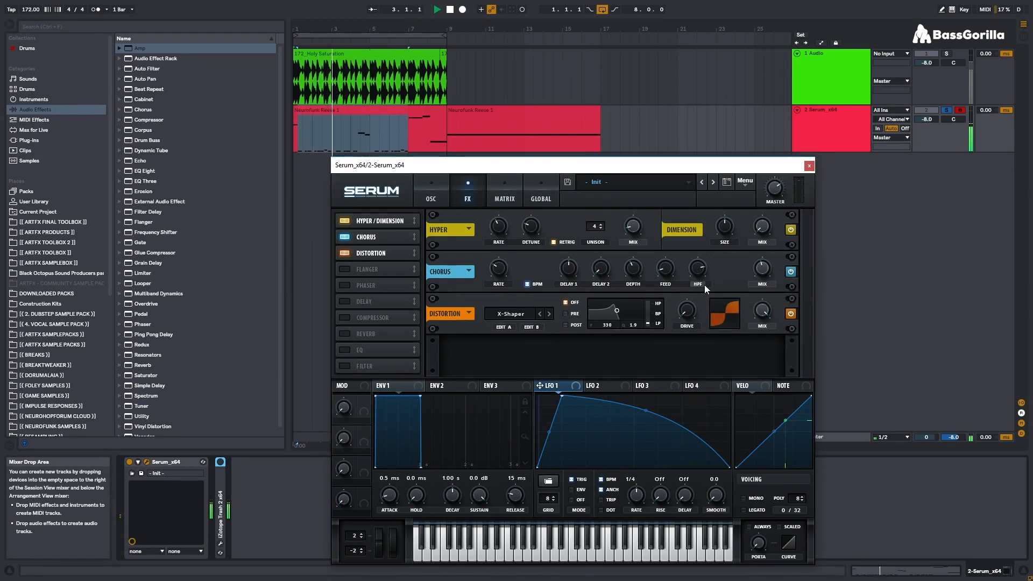
left_click(795, 271)
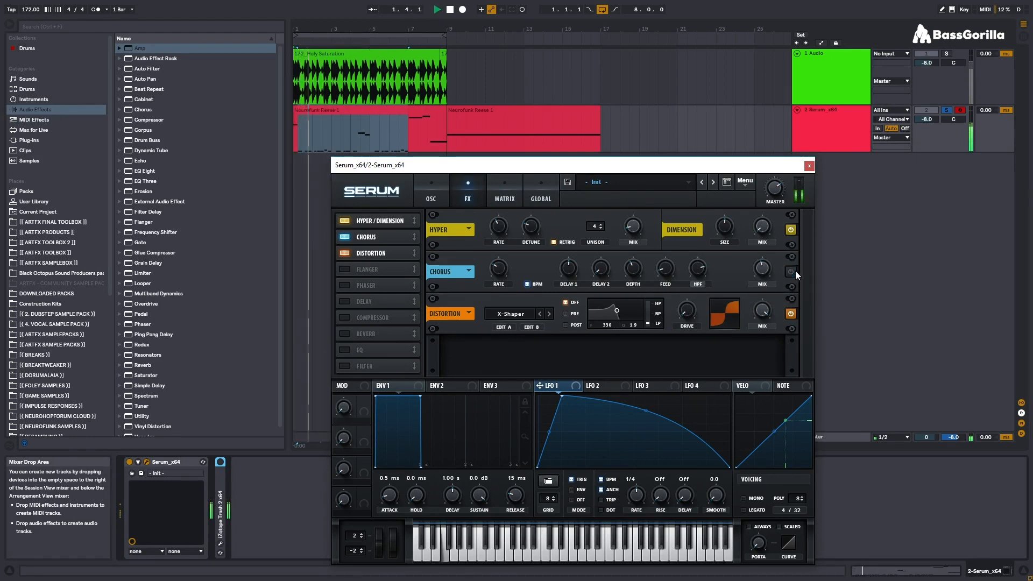
left_click(791, 272)
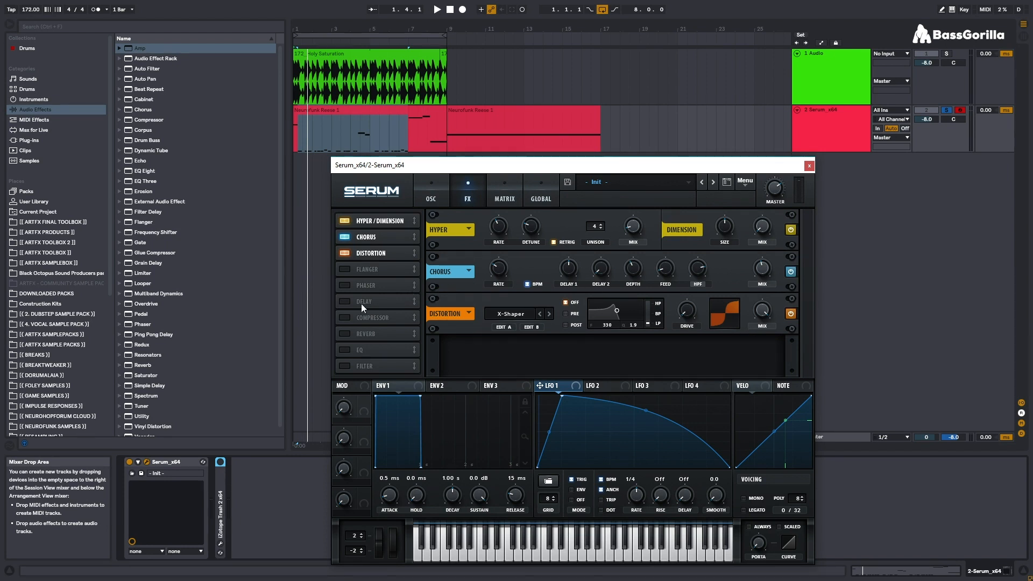
Step: Enable a tempo-synced phaser after the distortion with feedback at about 23% and a low mix, then audition it
left_click(345, 286)
left_click(528, 368)
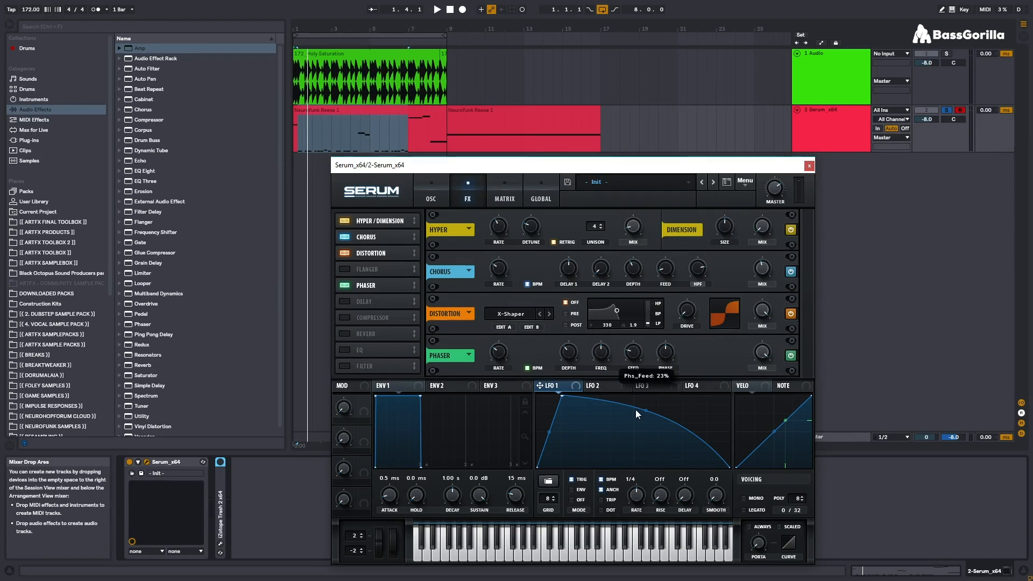
key("space")
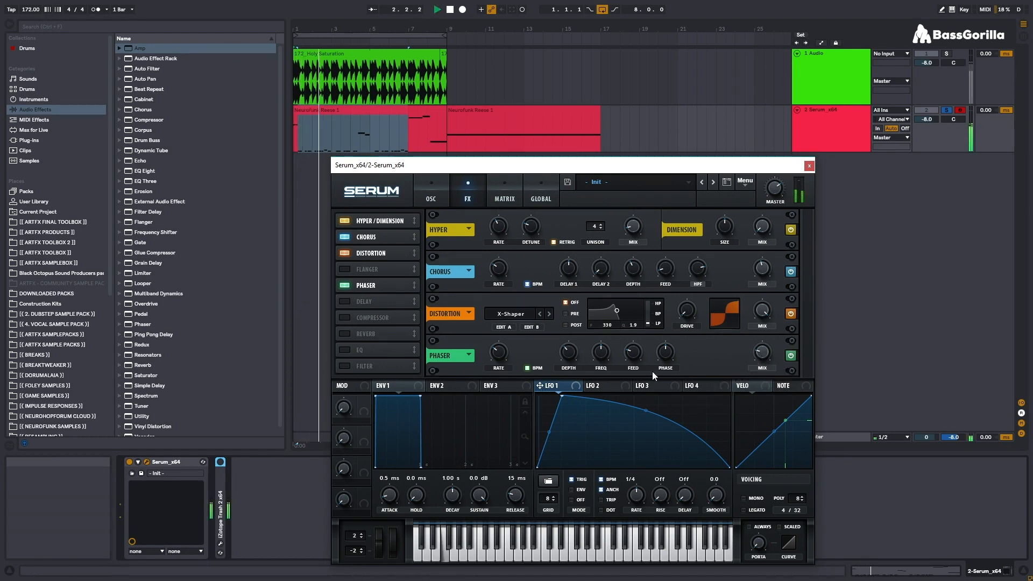
key("space")
Step: Enable the effects filter, move it between the chorus and the distortion, and set its type to NN 12
left_click(370, 370)
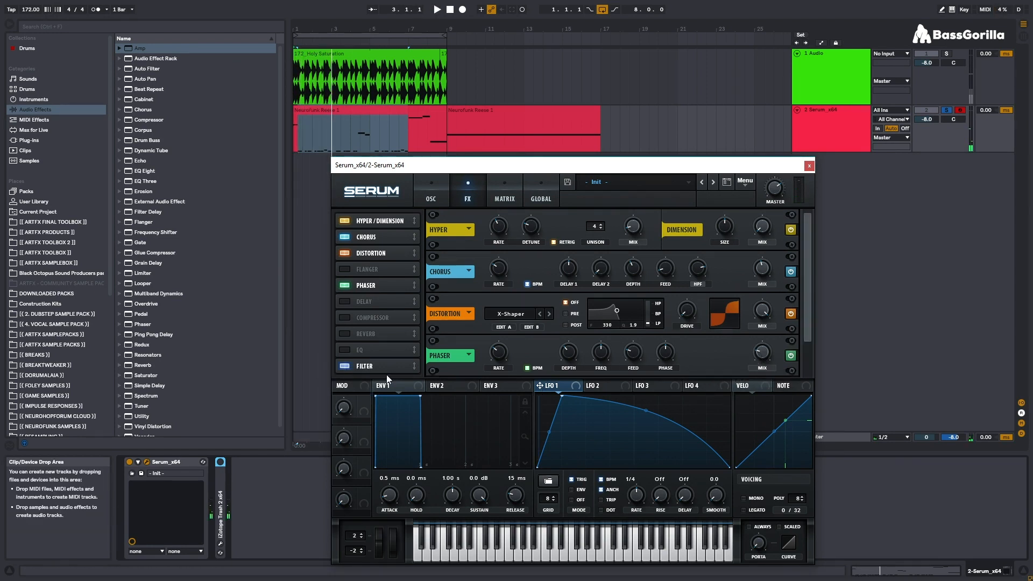
left_click_drag(366, 366, 401, 254)
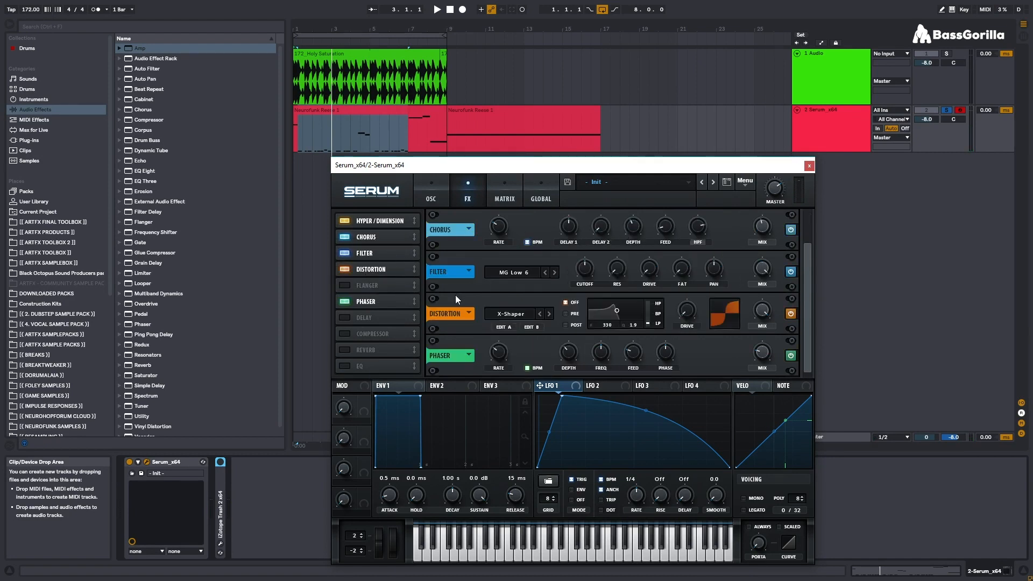
left_click(518, 272)
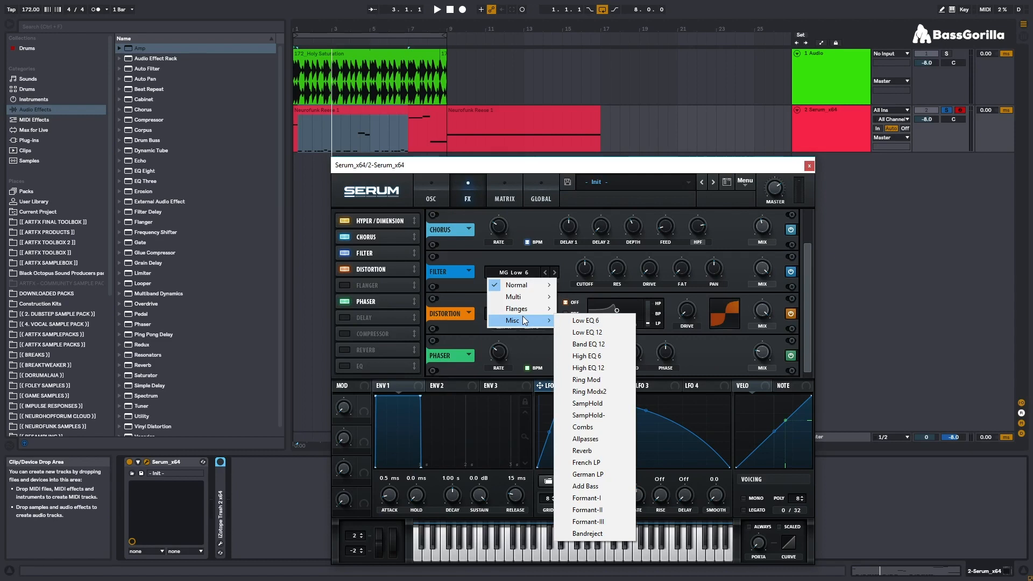
mouse_move(530, 297)
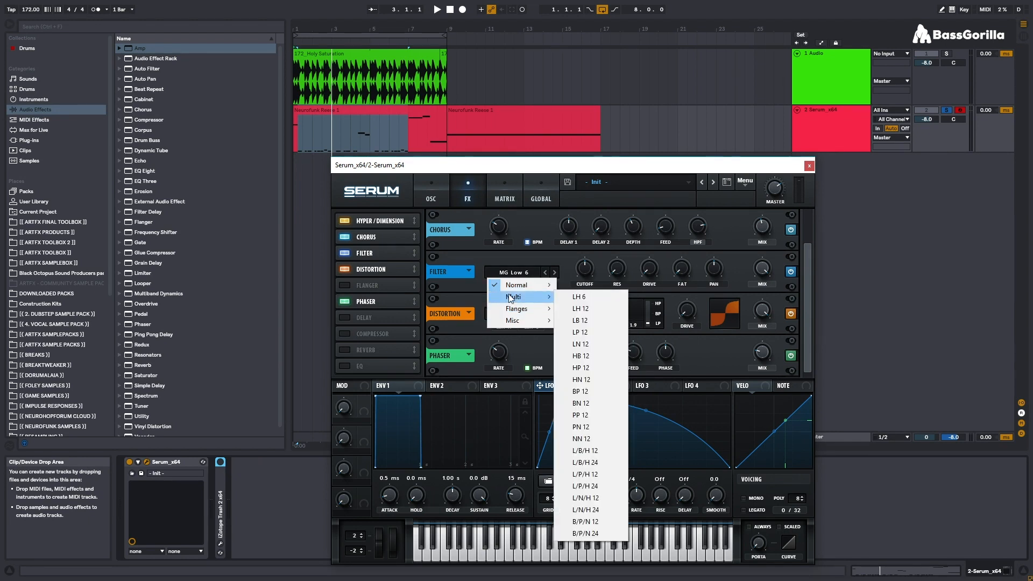
left_click(583, 438)
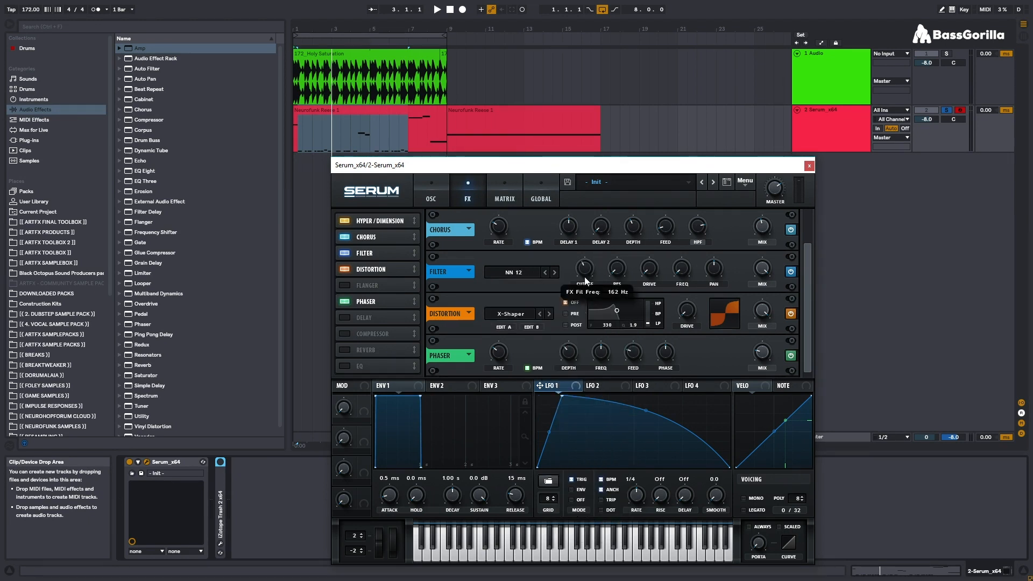
Step: Set LFO 2 to trigger mode at a 4 bar rate, assign it to the effects filter's cutoff, and play the bass
left_click(600, 385)
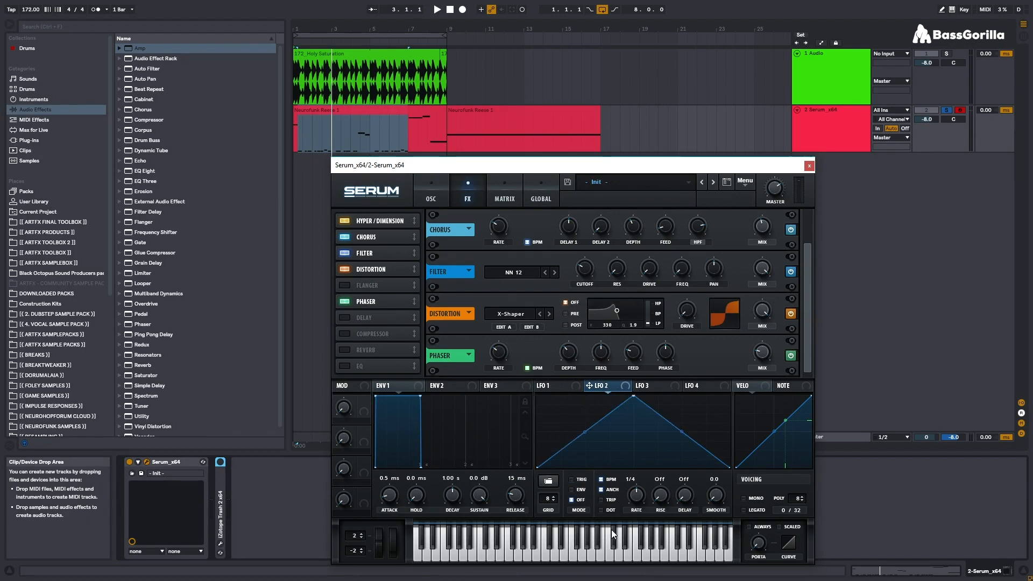
left_click_drag(634, 522, 635, 531)
left_click(574, 479)
left_click_drag(639, 493, 639, 478)
left_click_drag(589, 385, 484, 239)
left_click_drag(689, 351, 573, 281)
key("space")
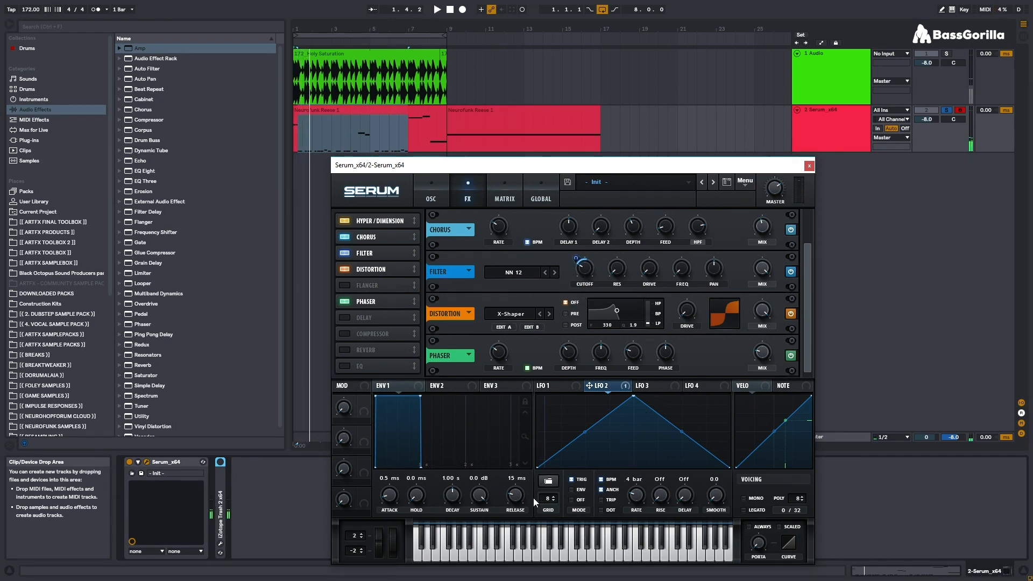
Step: Set LFO 2's mode to Off so it runs freely, and play the bass clip from its start
left_click(572, 501)
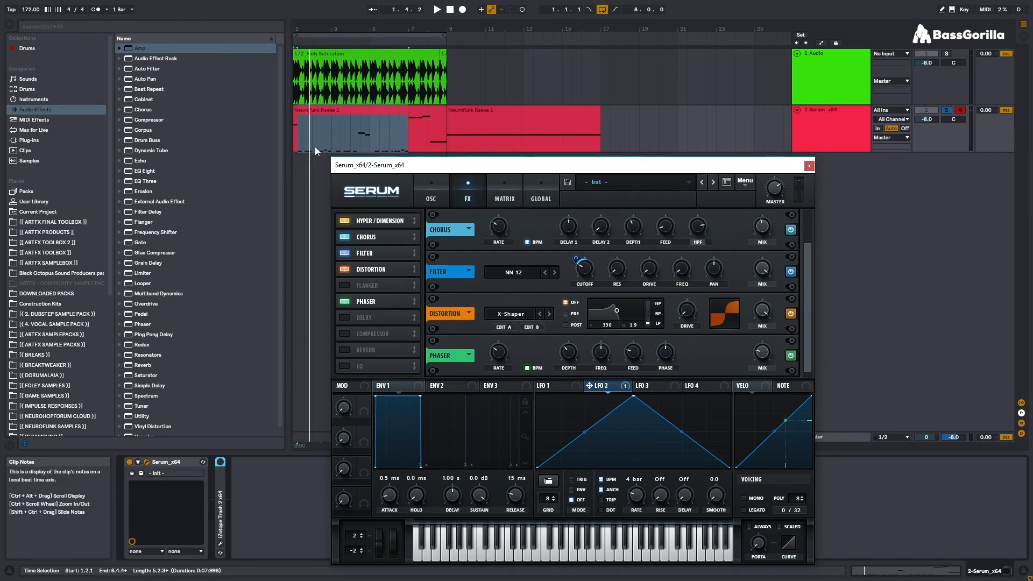
left_click(295, 134)
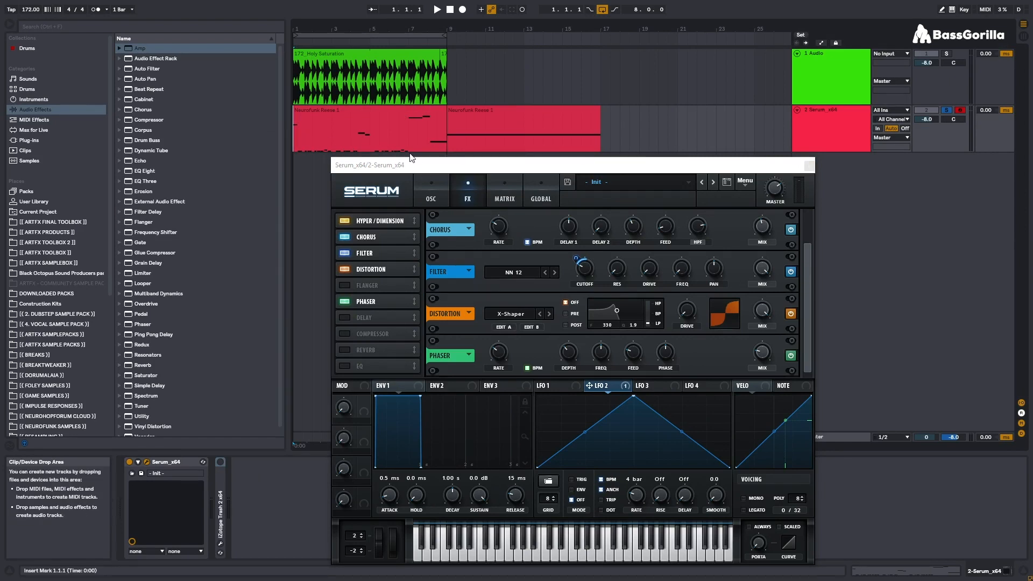
left_click_drag(315, 137, 328, 139)
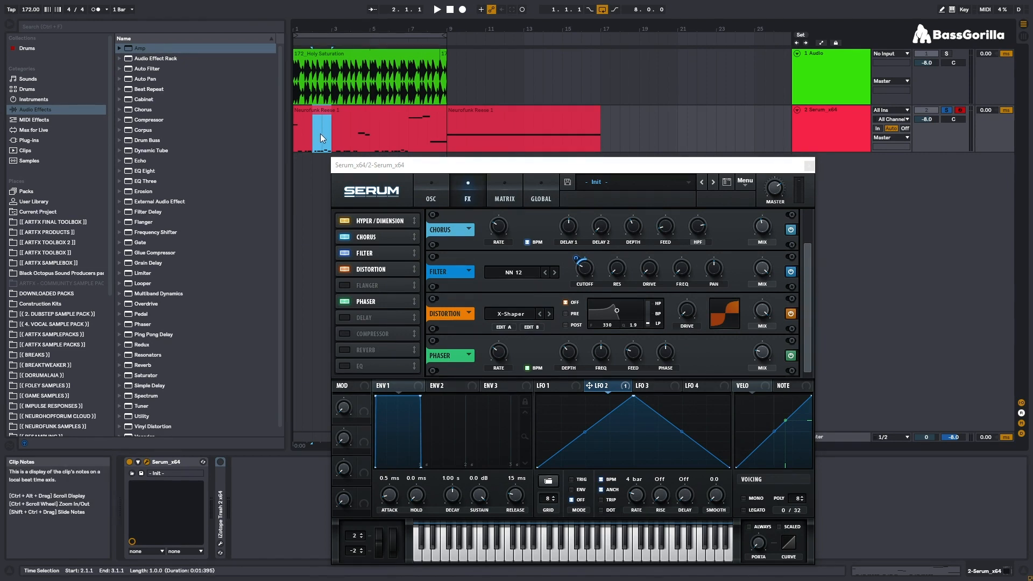
left_click(296, 134)
key("space")
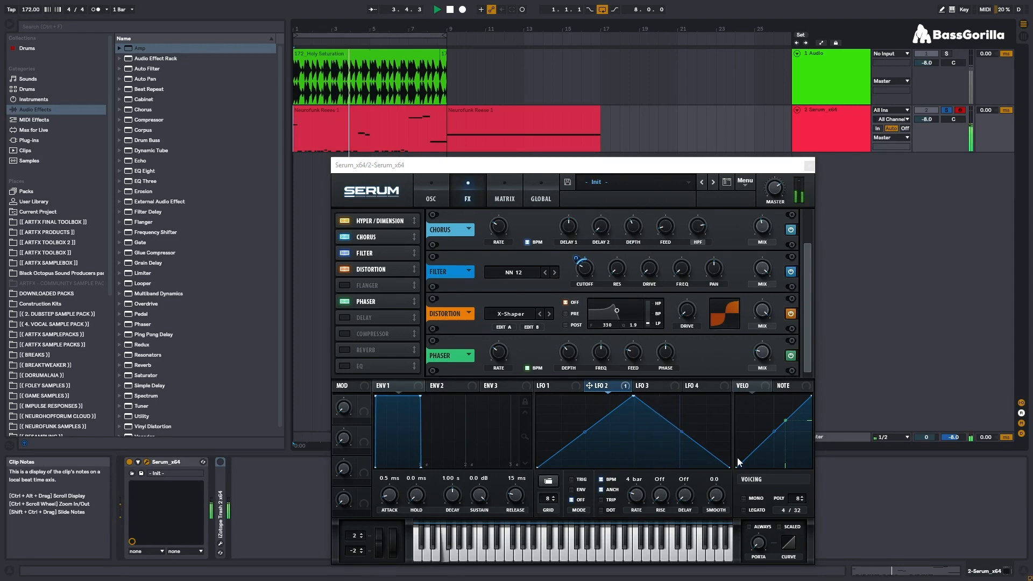
key("space")
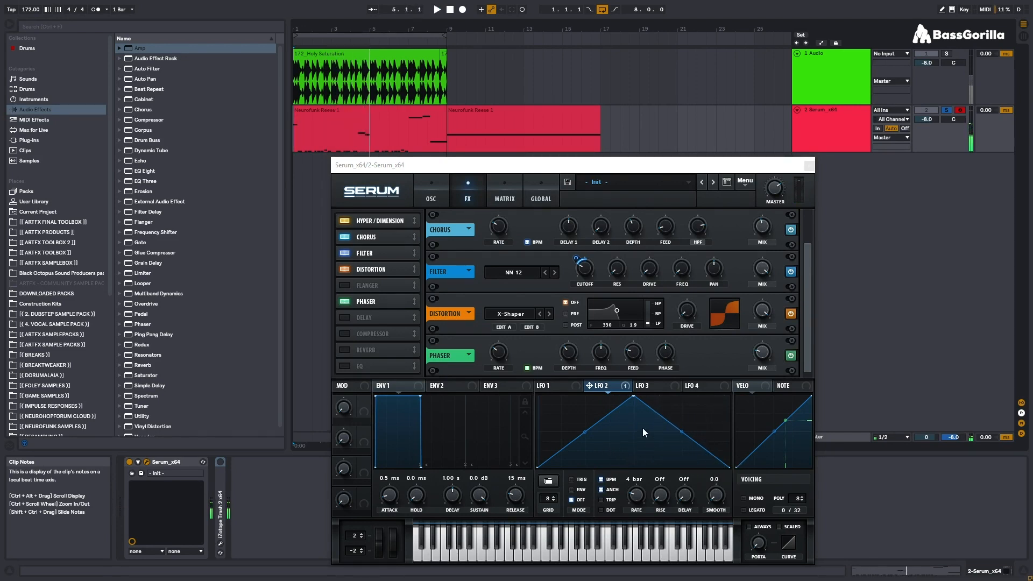
Step: Adjust the effects filter's cutoff and its LFO 2 modulation depth, and set the resonance to about 41% during playback
left_click_drag(591, 272, 605, 201)
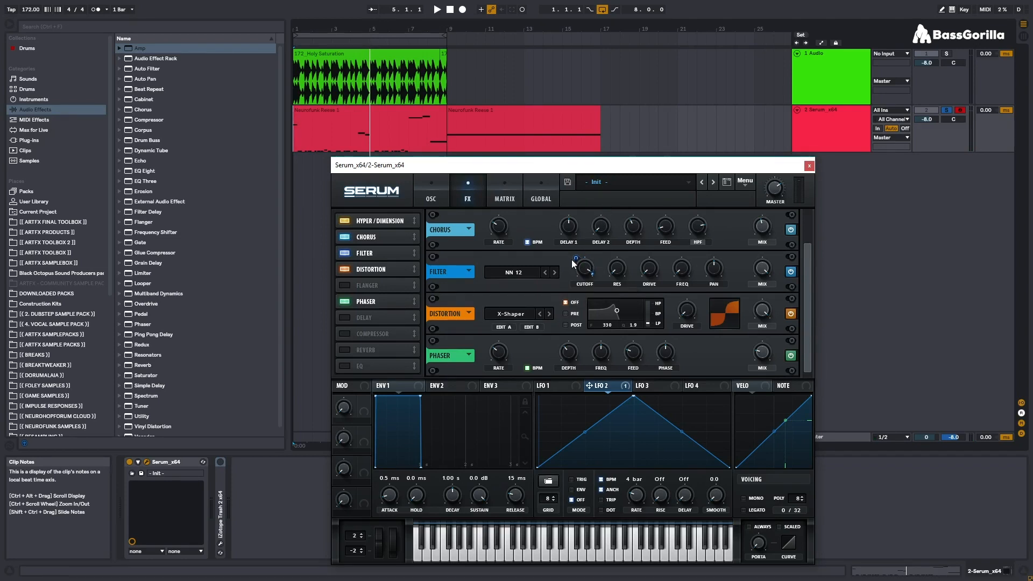
left_click_drag(576, 259, 573, 280)
key("space")
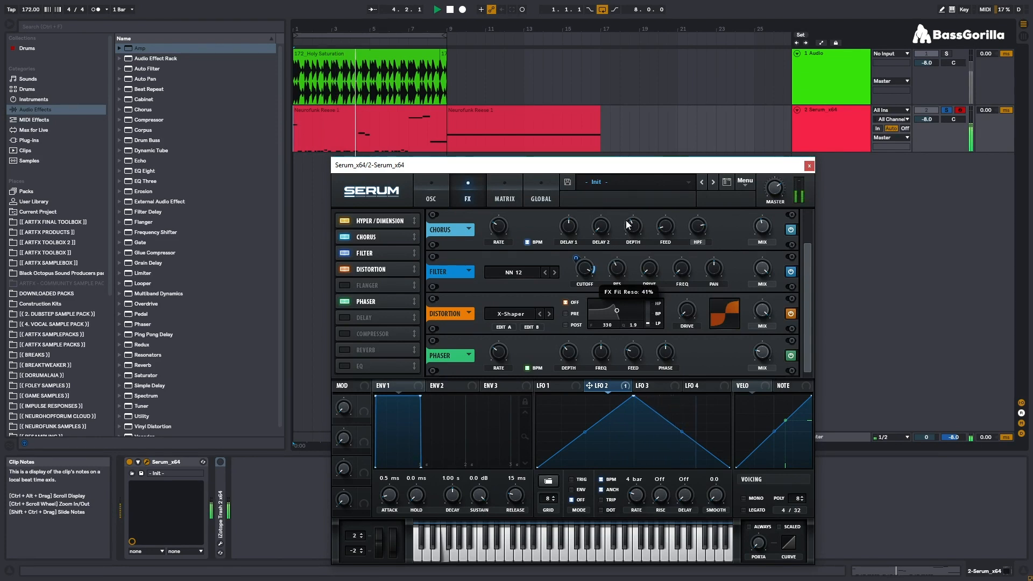
Step: Assign LFO 2 to the effects filter's Freq, then adjust that control while playing the bass
key("space")
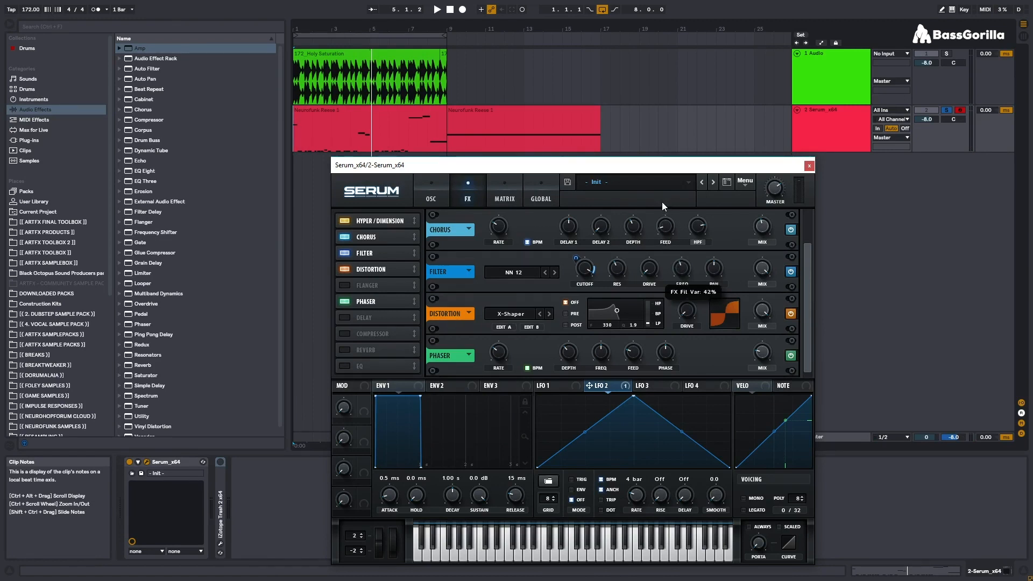
left_click_drag(681, 266, 681, 266)
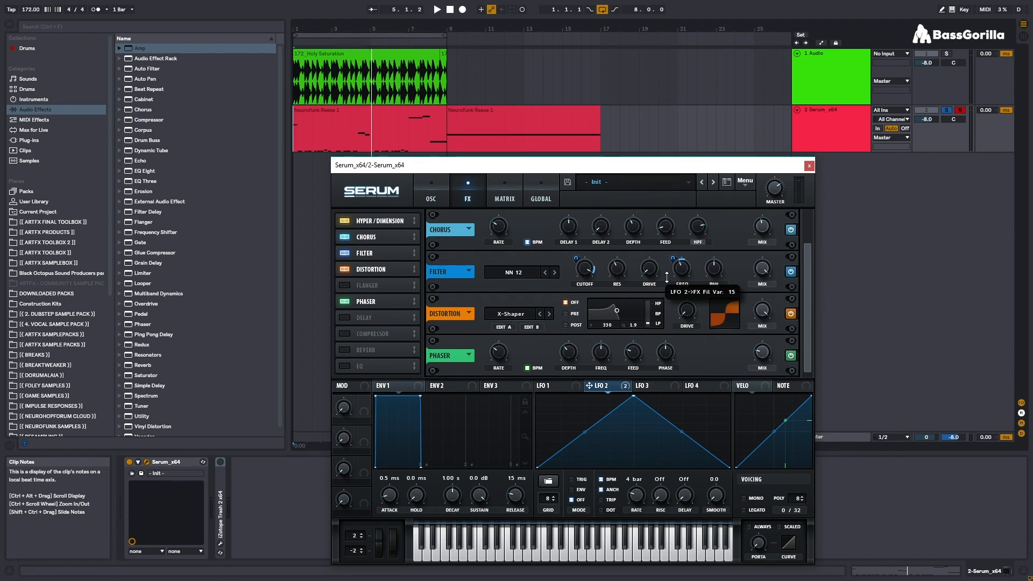
key("space")
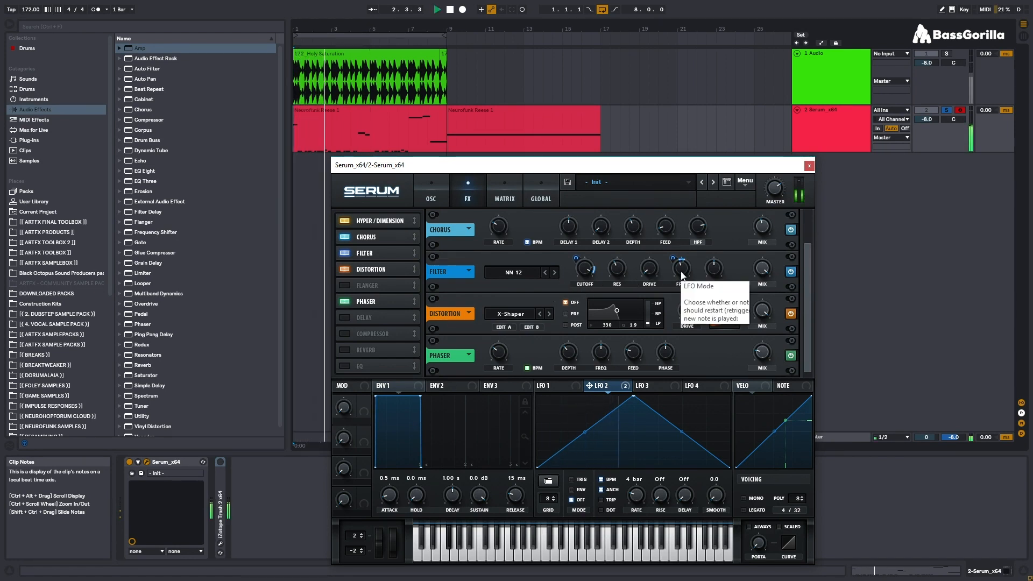
left_click_drag(682, 268, 689, 263)
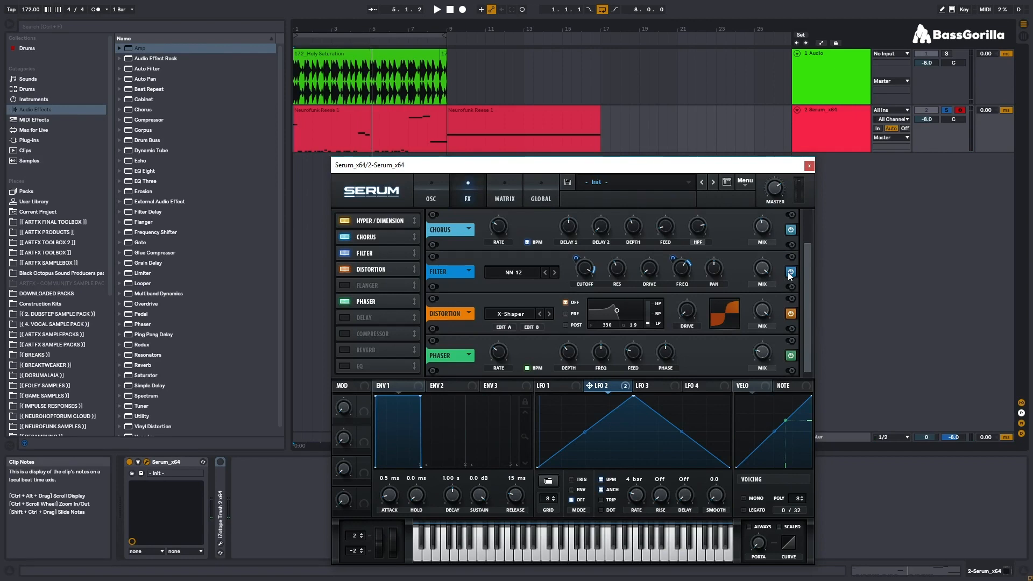
Step: Set oscillator B's warp mode to Mirror, adjust its wavetable position, and play the bass
left_click(431, 193)
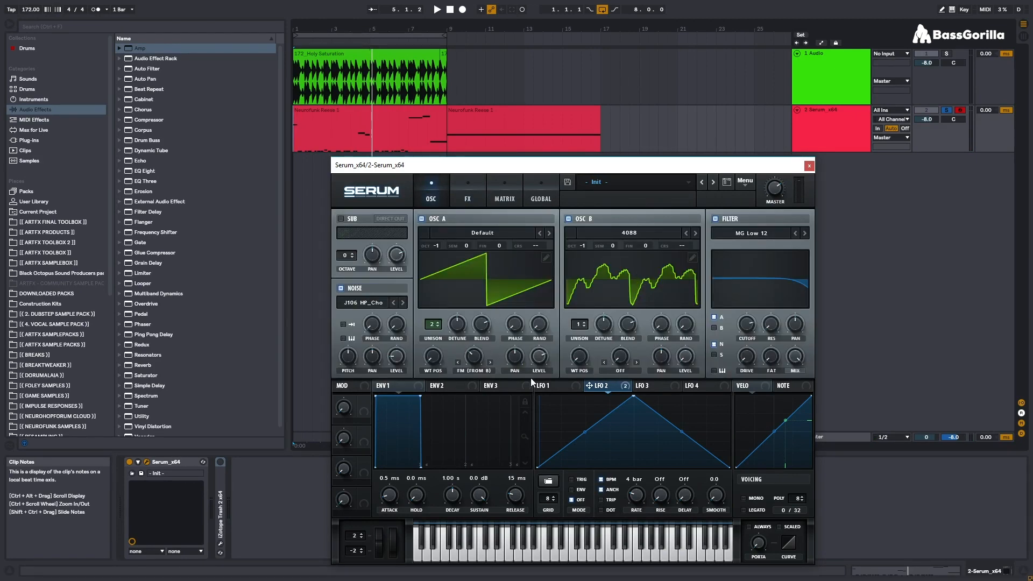
left_click(624, 370)
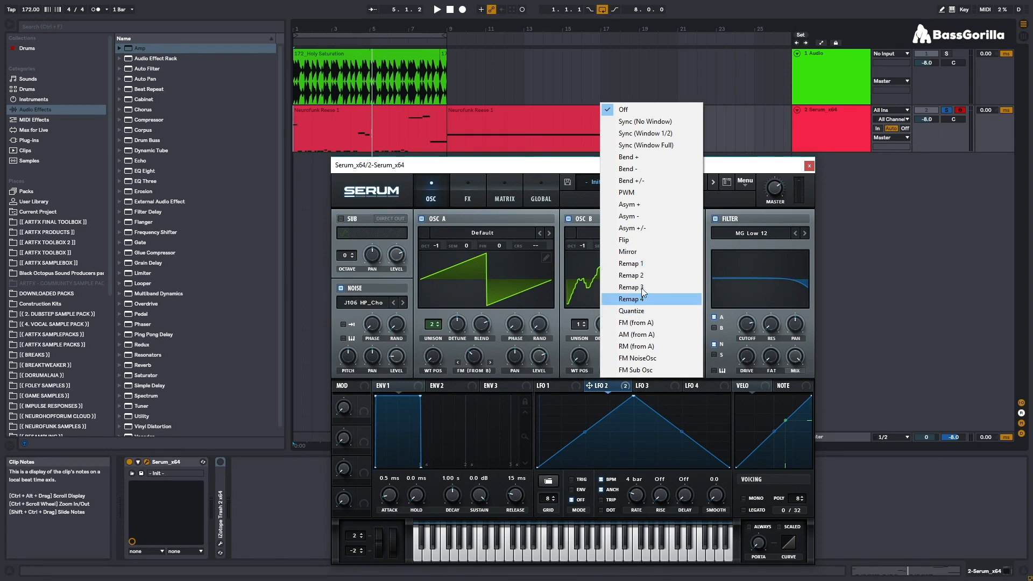
left_click(642, 254)
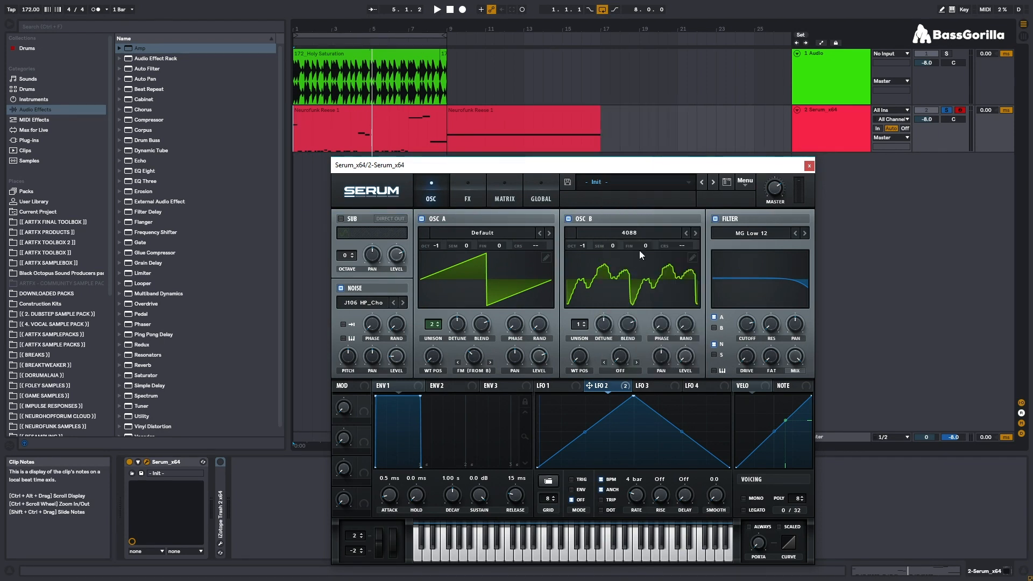
left_click_drag(587, 357, 599, 291)
key("space")
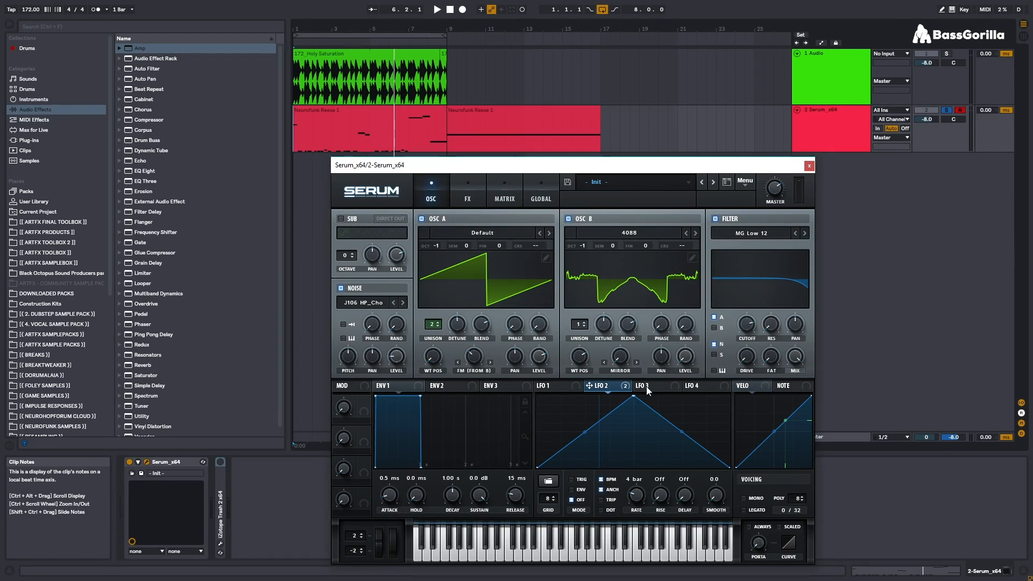
Step: Shape Env 2 as a short pluck with 0 ms attack, 217 ms decay and 0% sustain
left_click(444, 384)
left_click_drag(483, 498, 482, 543)
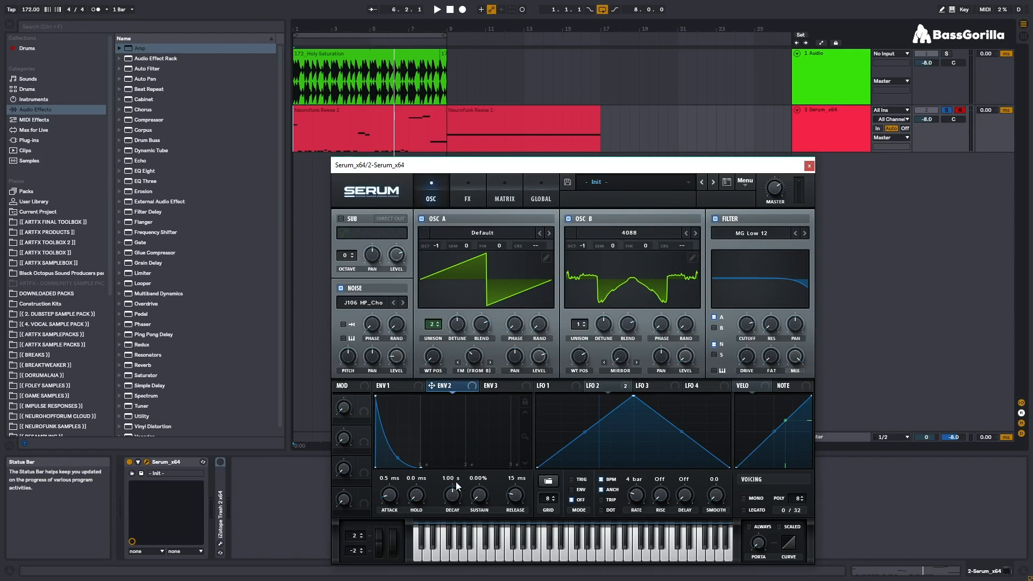
left_click_drag(456, 487, 451, 508)
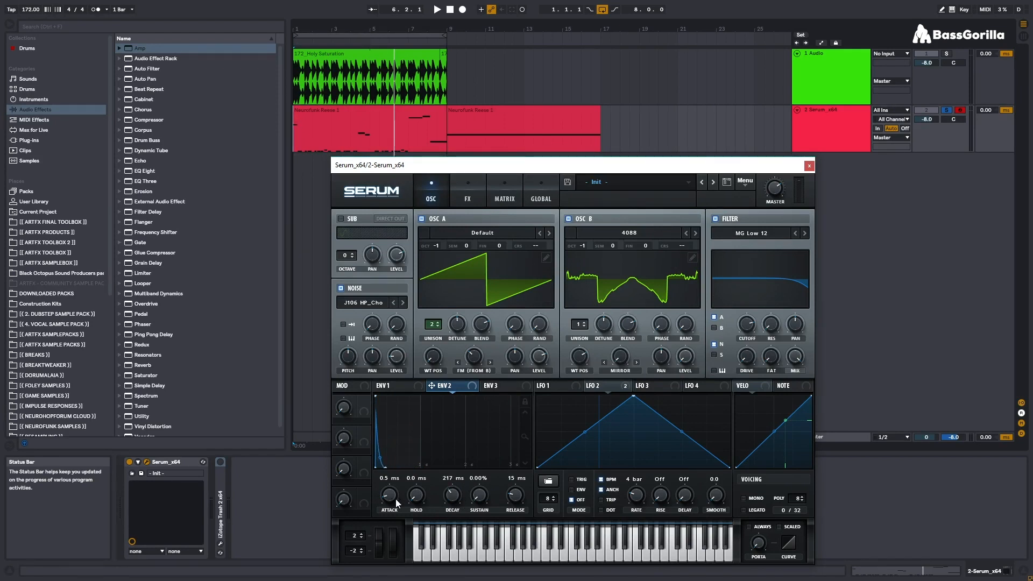
left_click_drag(392, 497, 392, 516)
Step: Add a modulation routing with Env 2 as the source and the global master tune as the destination
left_click(500, 195)
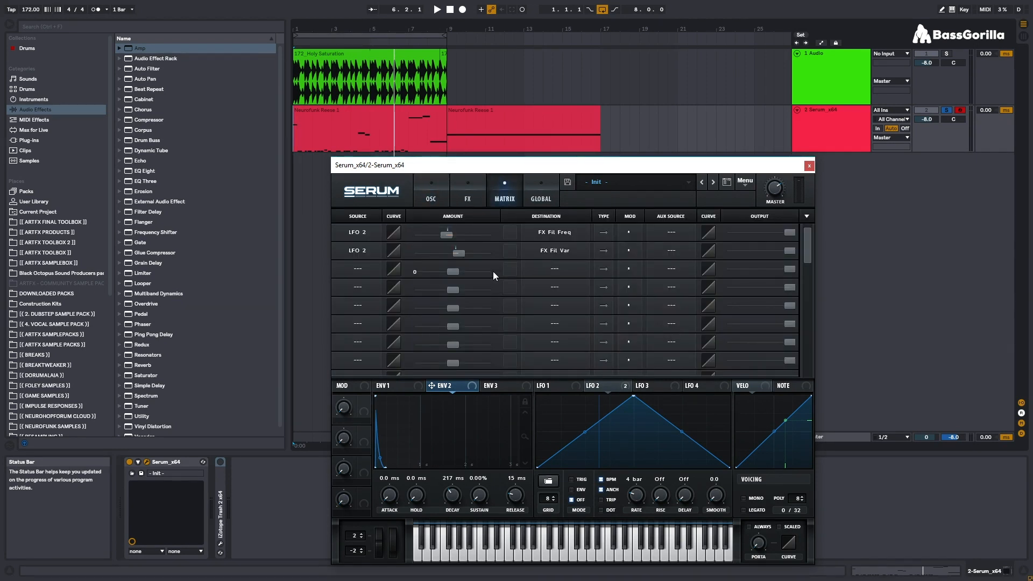
left_click(365, 268)
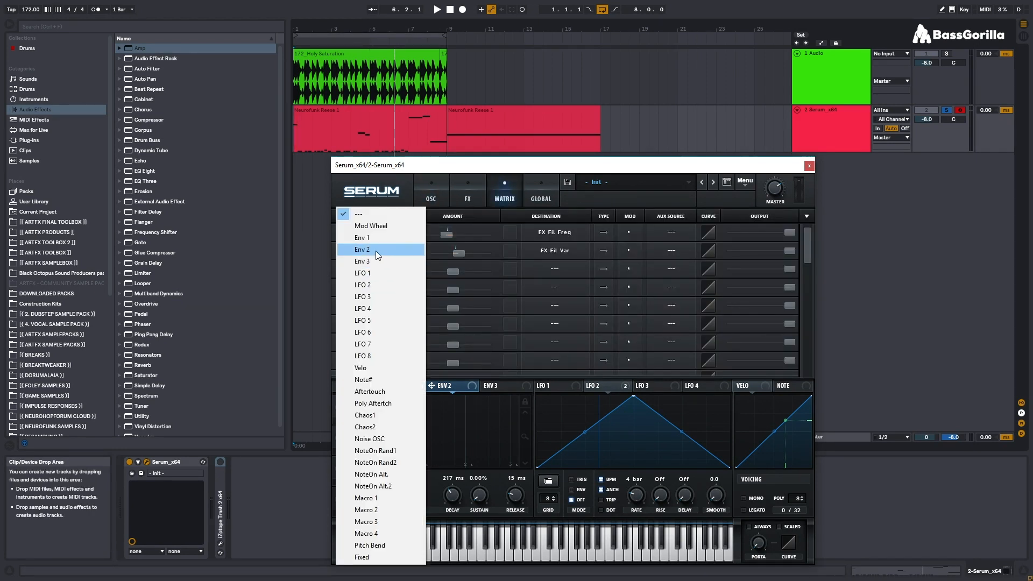
left_click(375, 251)
left_click(542, 276)
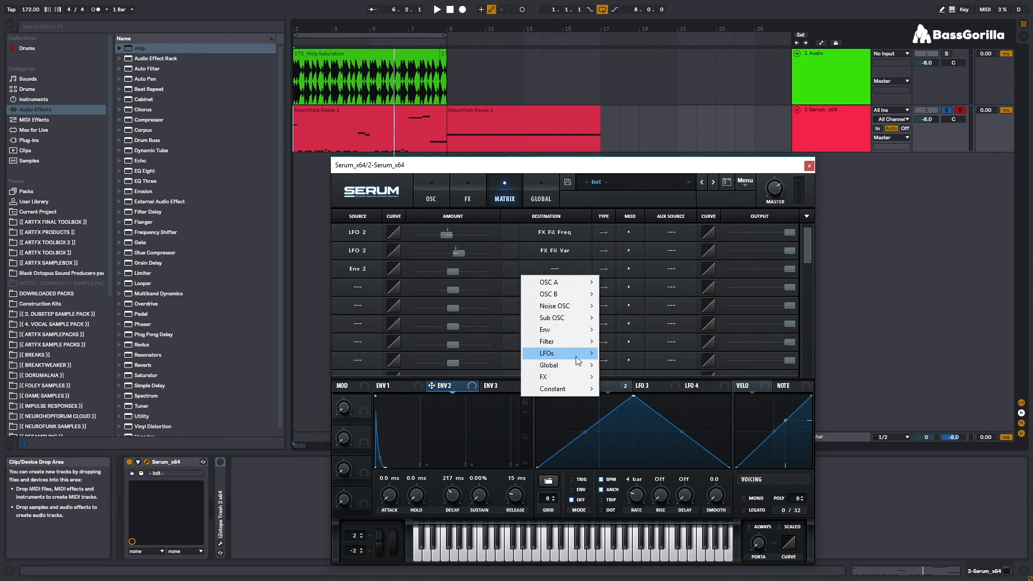
mouse_move(573, 367)
left_click(653, 364)
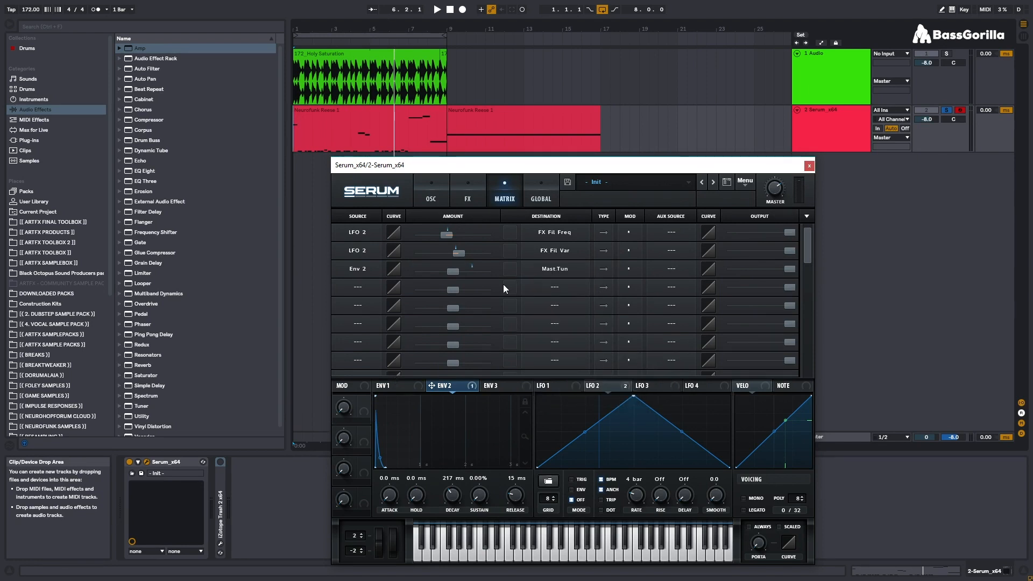
Step: Enable typable values on controls in the preferences and set the Env 2 to master tune amount to 19
left_click(544, 194)
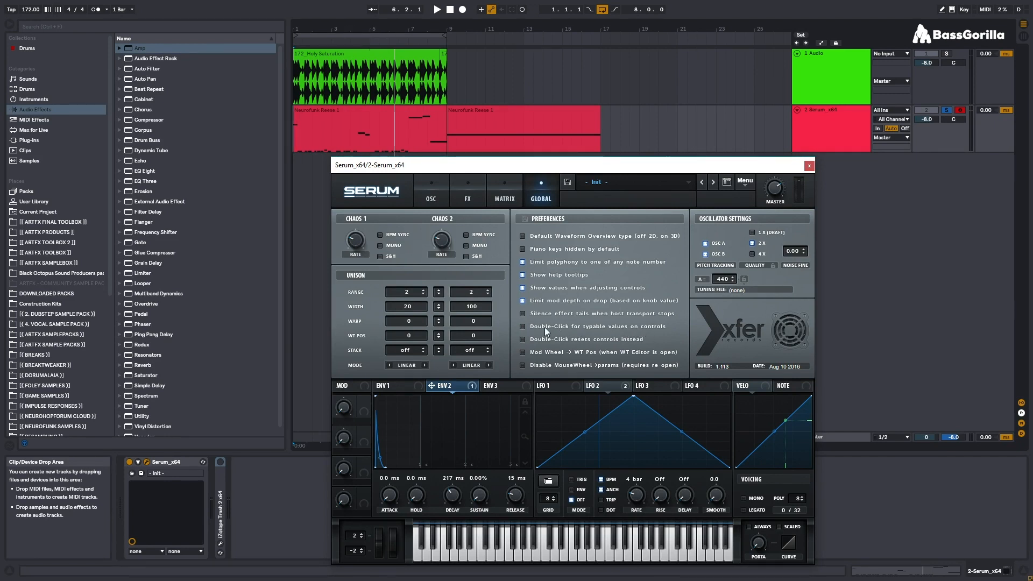
left_click(521, 326)
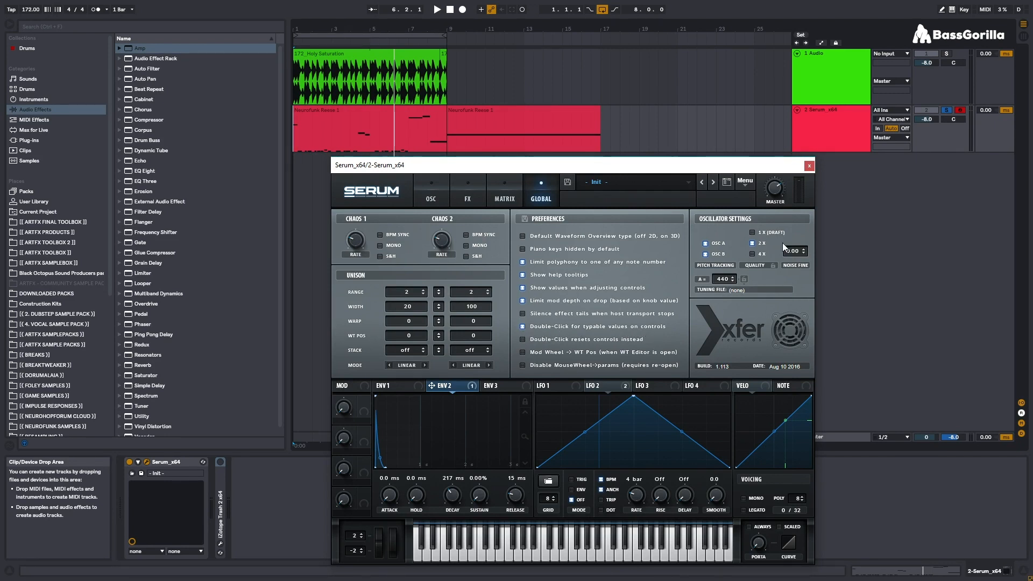
left_click(506, 189)
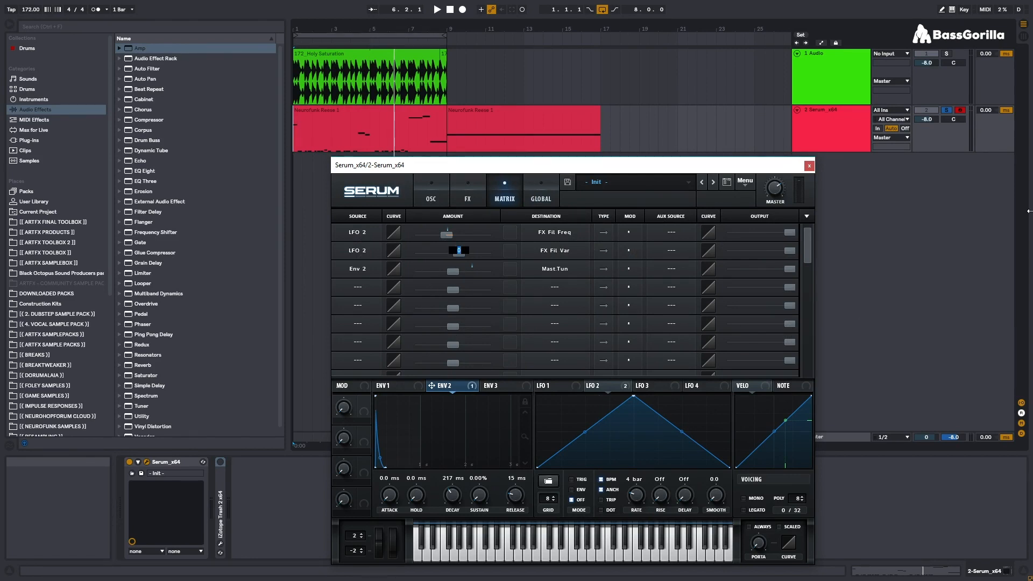
type("4")
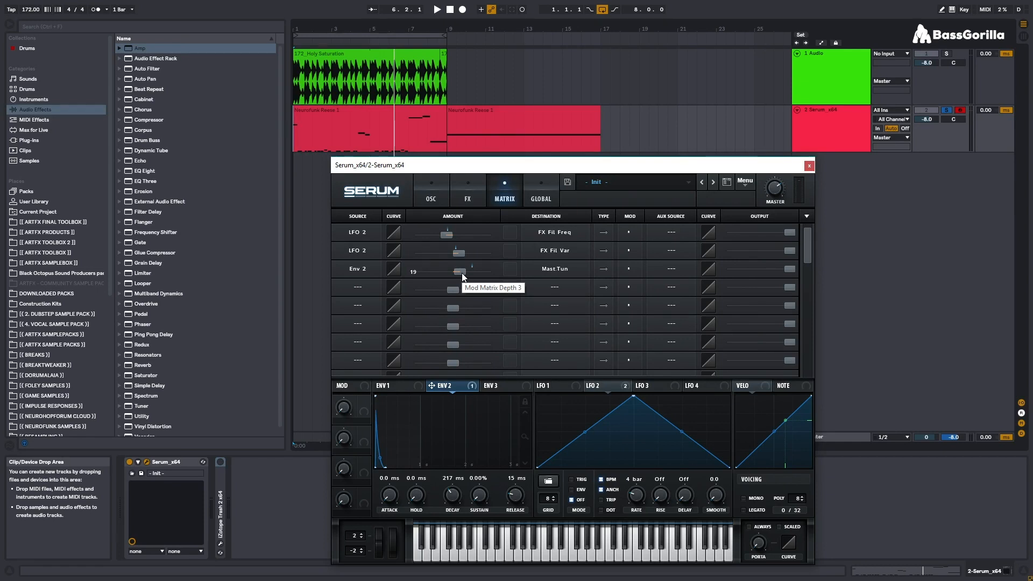
Step: Play the bass with the pitch envelope and shorten Env 2's decay to 181 ms
left_click(433, 195)
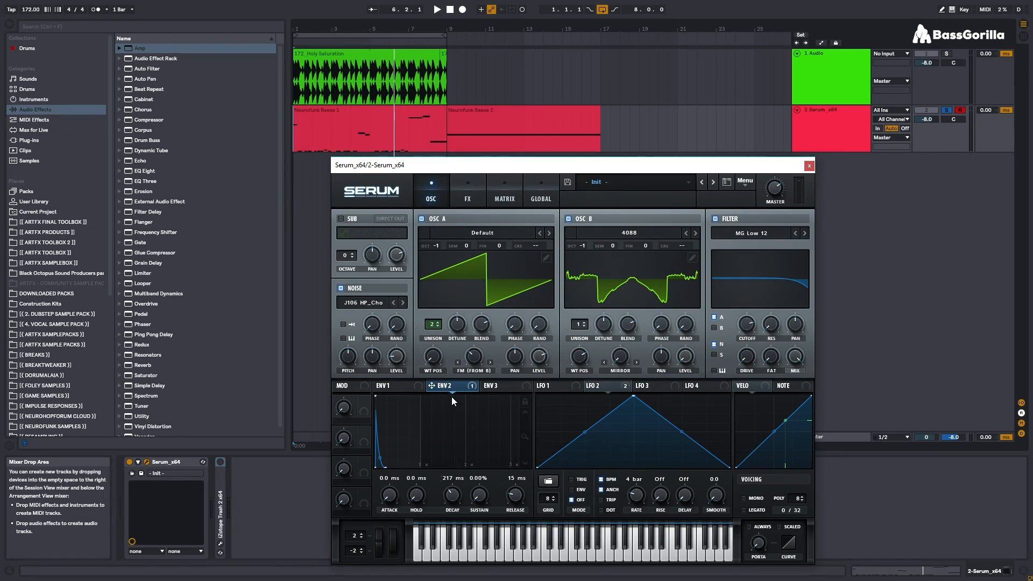
key("space")
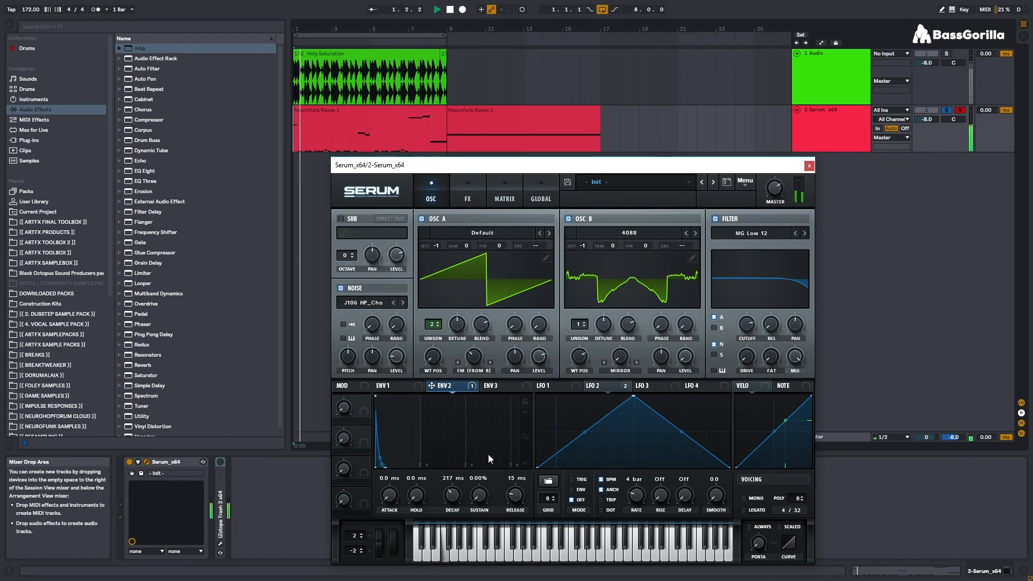
mouse_move(456, 497)
left_click_drag(455, 495, 455, 497)
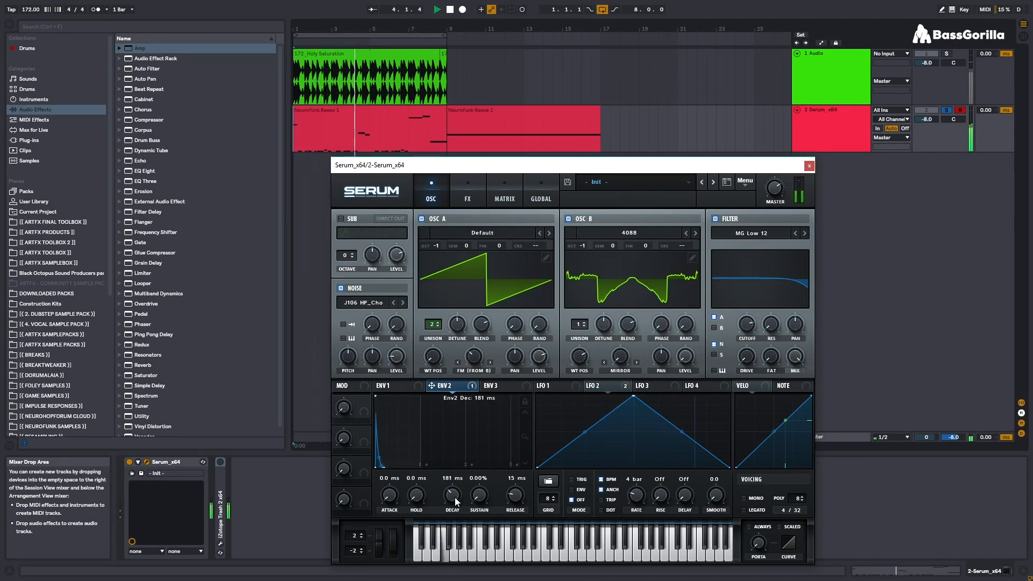
key("space")
Step: In the first Neurofunk Reese clip, extend the F#2 note to 5.1.1 and the two high notes from bar 7 so they overlap the following notes
left_click(809, 165)
double_click(379, 110)
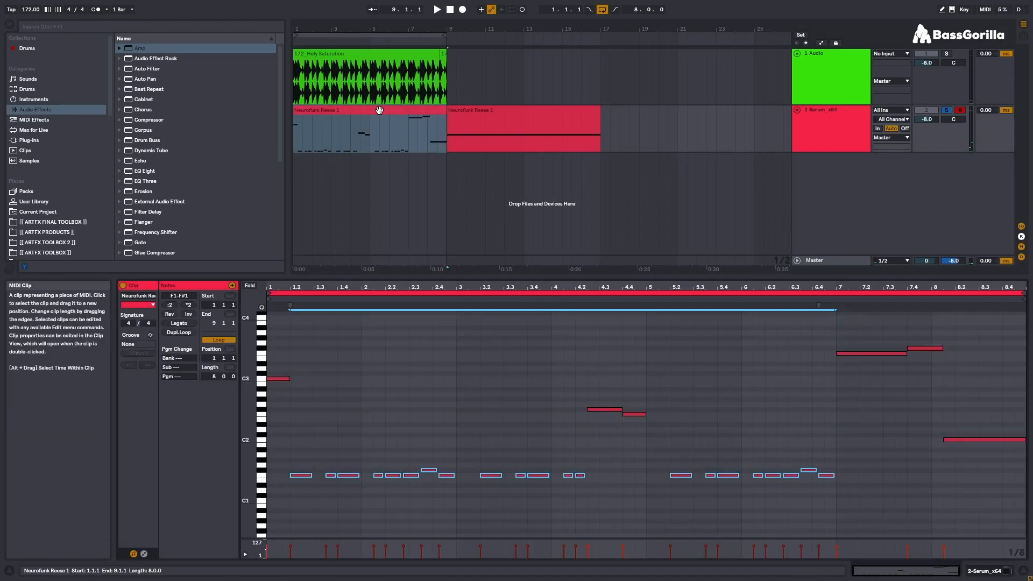
left_click(622, 439)
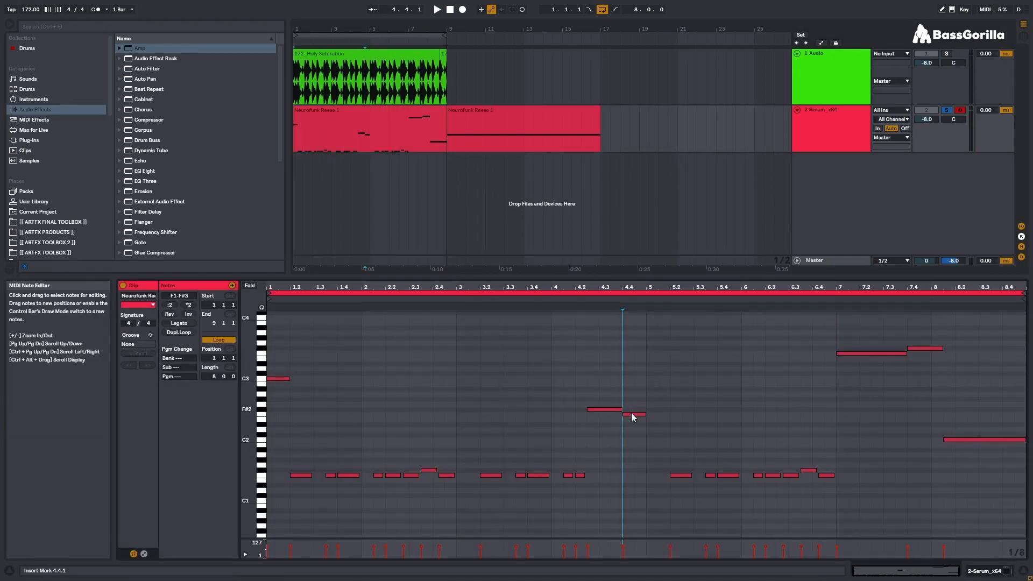
left_click(633, 413)
left_click_drag(621, 409, 643, 407)
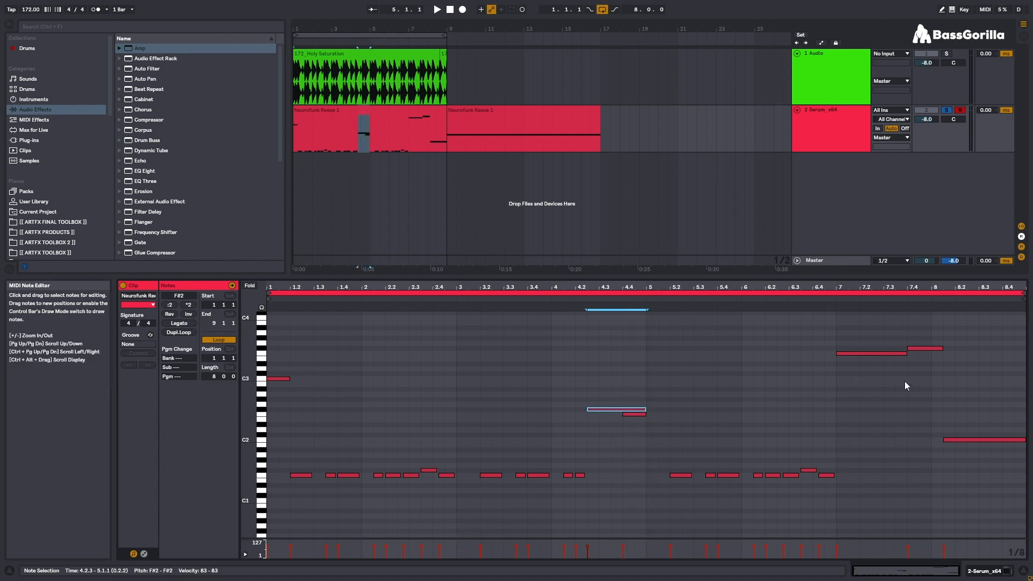
left_click_drag(907, 352, 968, 348)
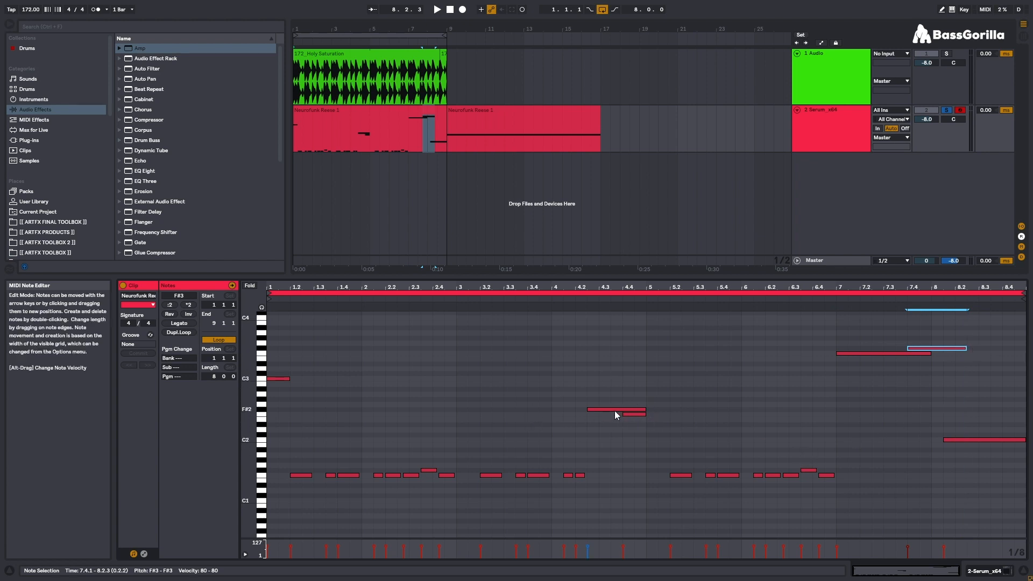
Step: Reopen the Serum window, enable Mono and Legato voicing, set the portamento time to 90 ms, and play the bass
left_click(978, 569)
left_click(147, 463)
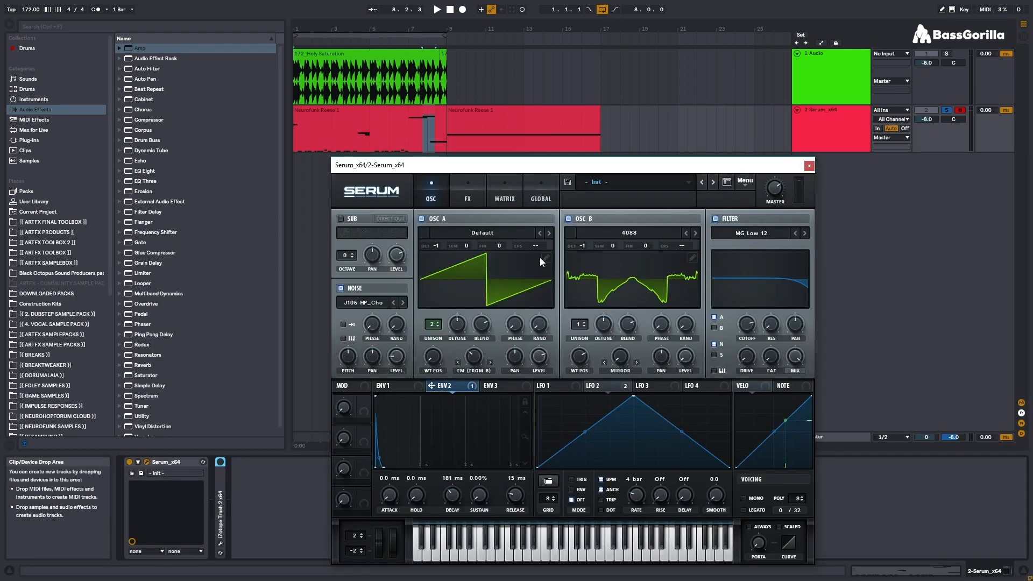
left_click_drag(686, 162, 661, 79)
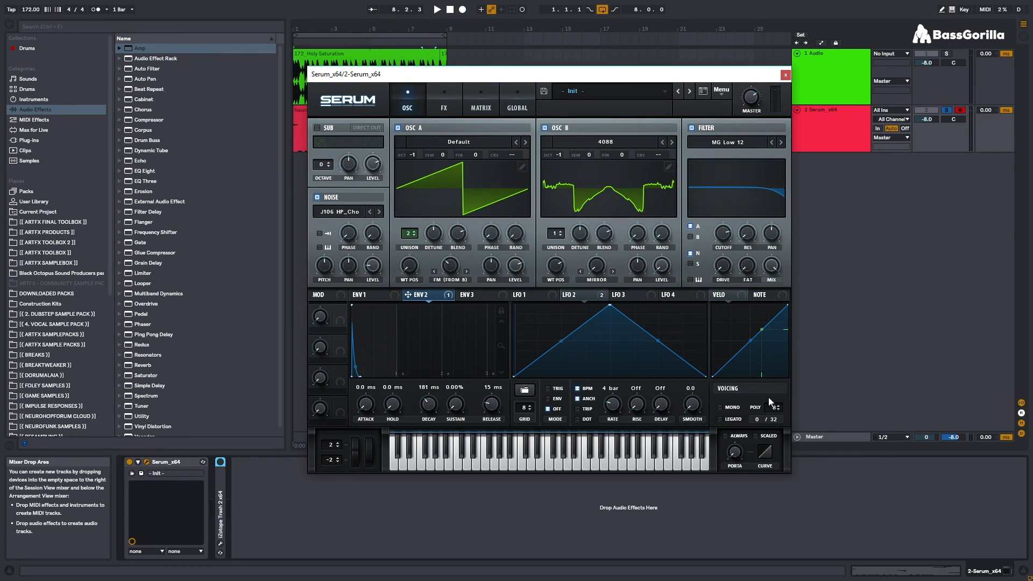
left_click(722, 407)
left_click(720, 419)
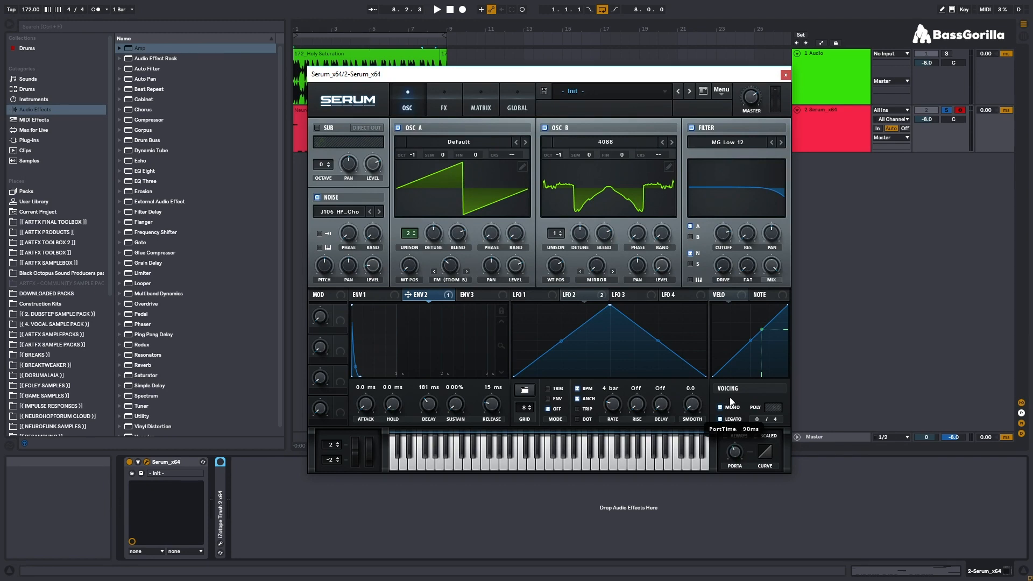
left_click_drag(430, 74, 547, 122)
key("space")
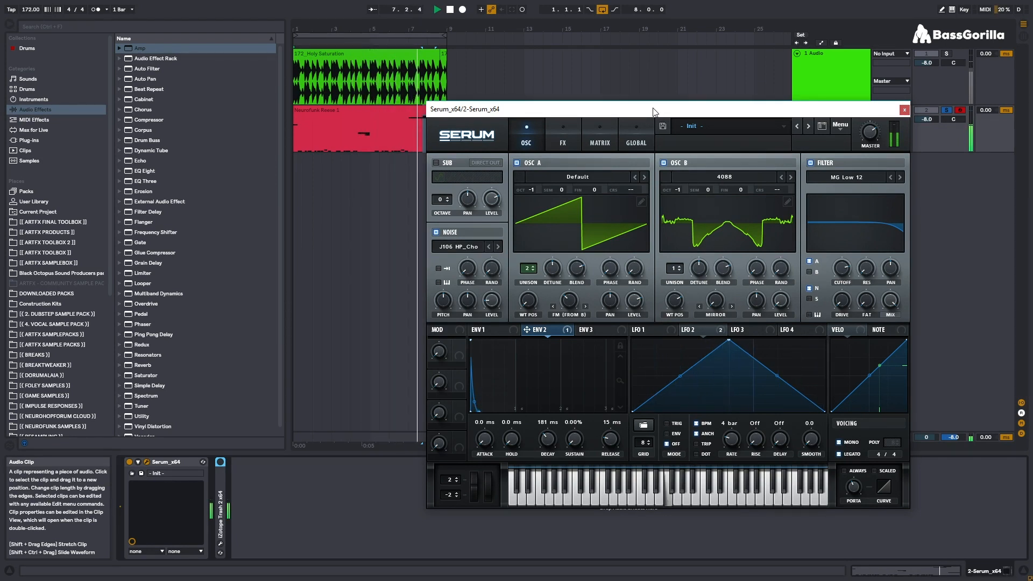
key("space")
Step: In the first reese clip, extend the F1 note at 4.2.1 to 4.3.1 and the one at 6.4.2 to 7.1.3 to overlap the next notes
left_click_drag(654, 112, 467, 237)
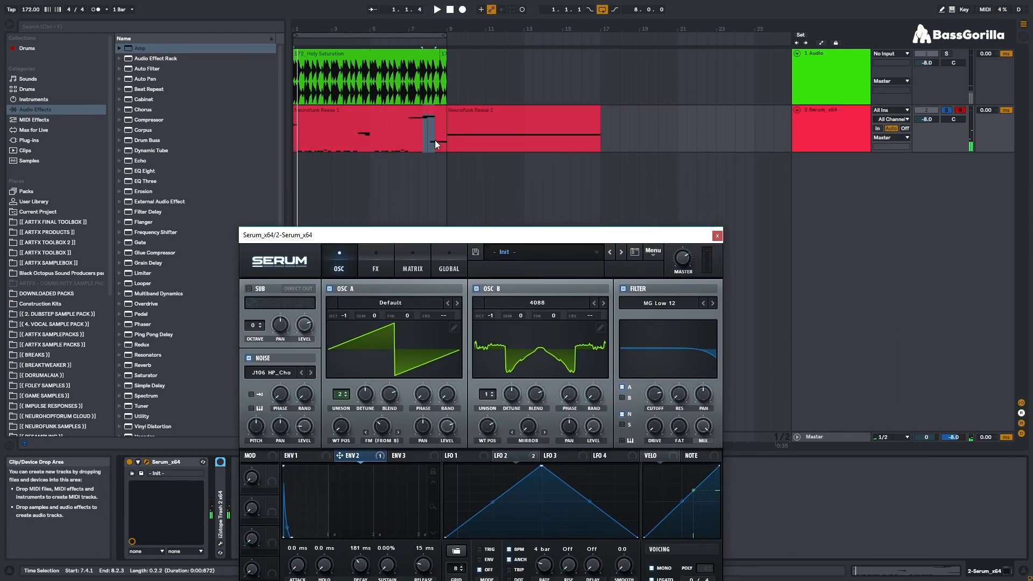
left_click(418, 115)
double_click(414, 111)
left_click_drag(706, 239, 843, 4)
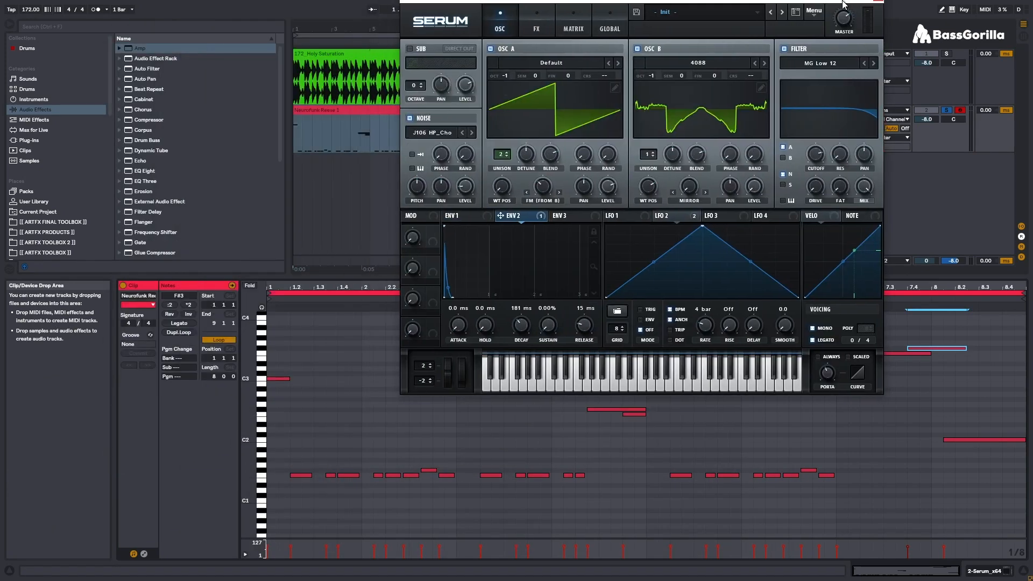
left_click(879, 9)
left_click(604, 477)
left_click_drag(584, 475, 599, 480)
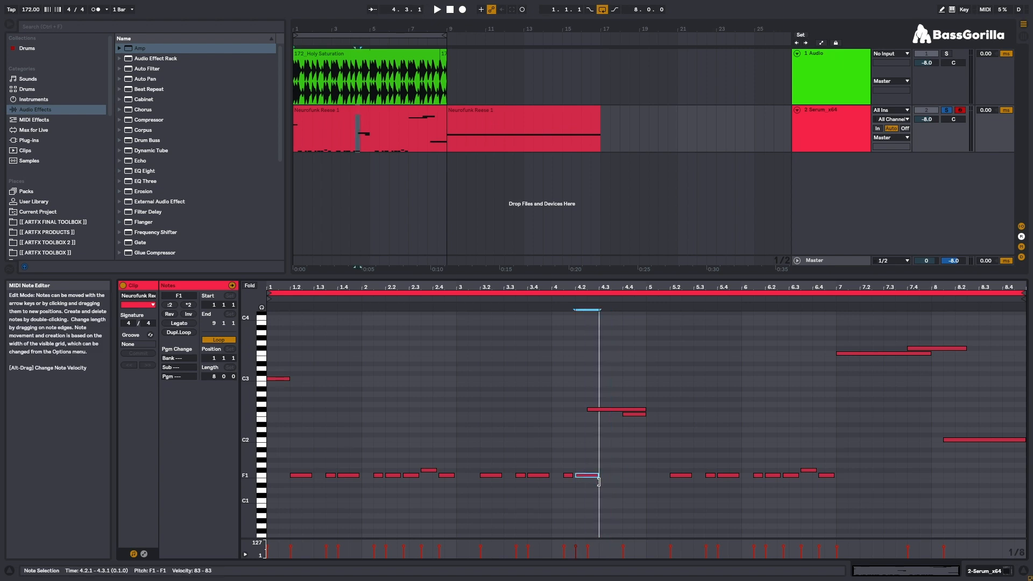
left_click(835, 479)
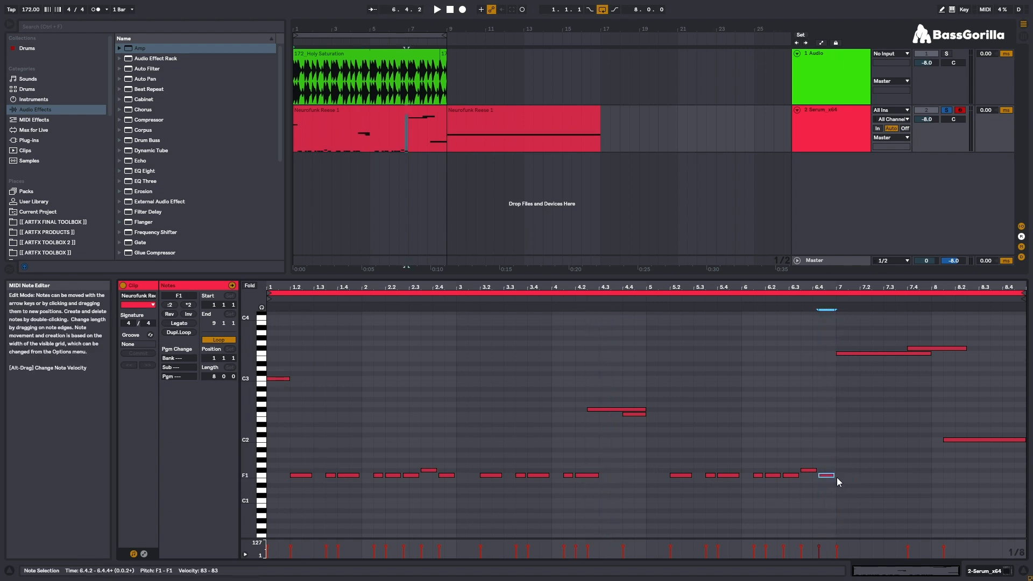
left_click_drag(834, 476, 849, 478)
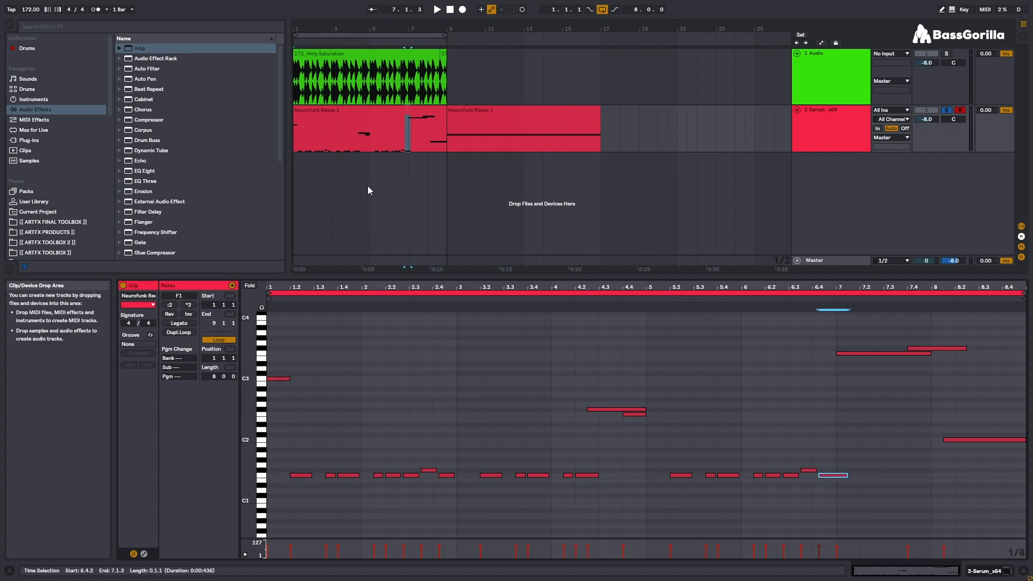
left_click(325, 148)
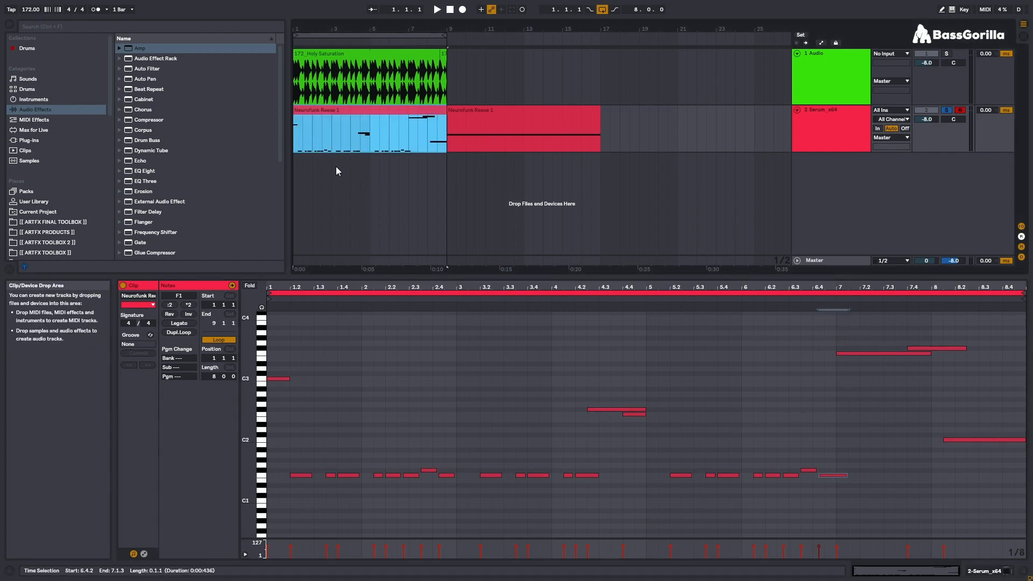
Step: Play the first Neurofunk Reese clip, reopen the Serum window, raise oscillator B's Mirror warp and play the result
key("space")
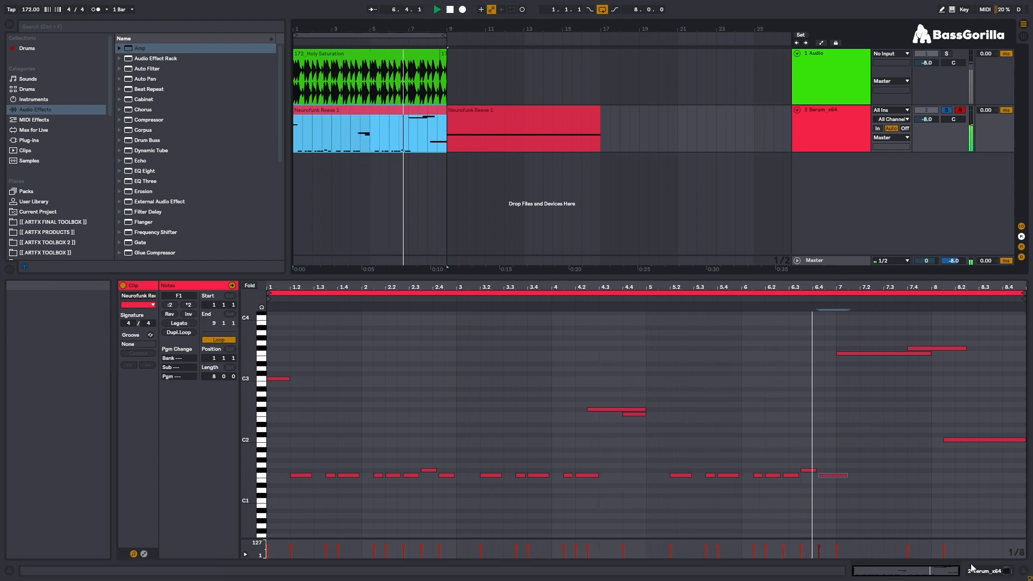
key("space")
left_click(997, 572)
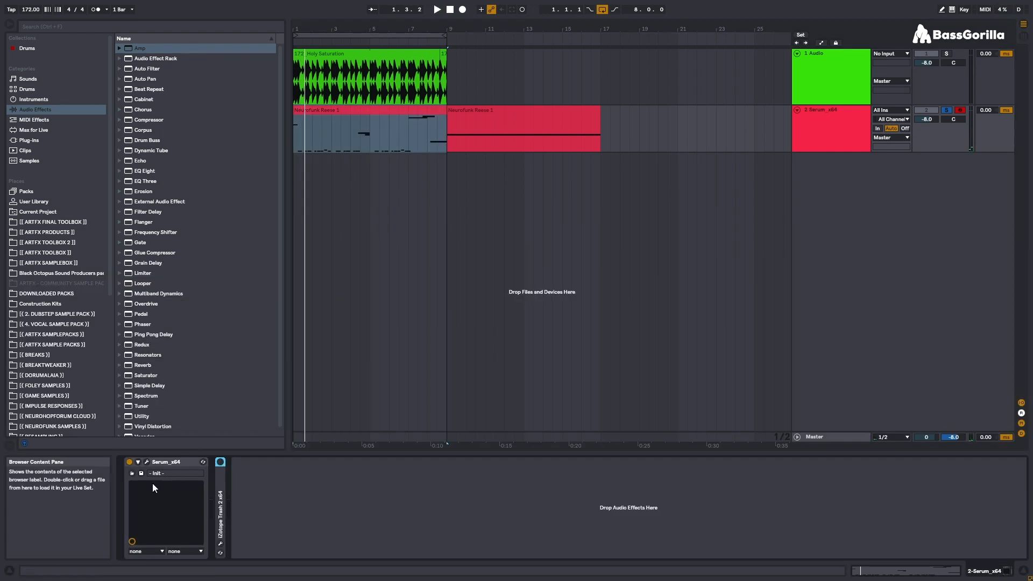
left_click(147, 461)
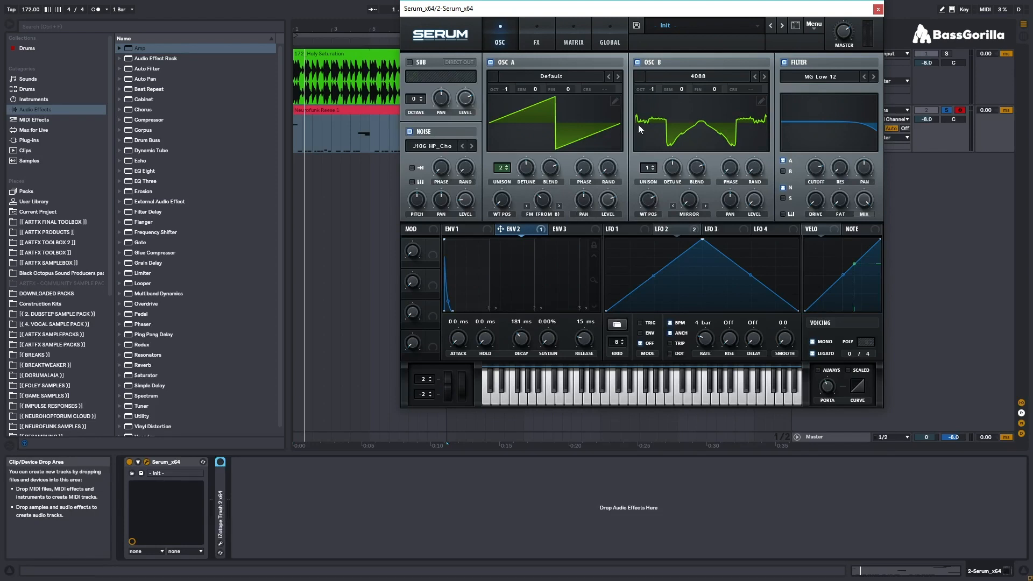
left_click_drag(700, 205, 695, 182)
key("space")
key("space")
Step: Loop the second Neurofunk Reese clip and fine-tune oscillator B's Mirror warp while it plays
left_click_drag(701, 7, 699, 237)
left_click(501, 110)
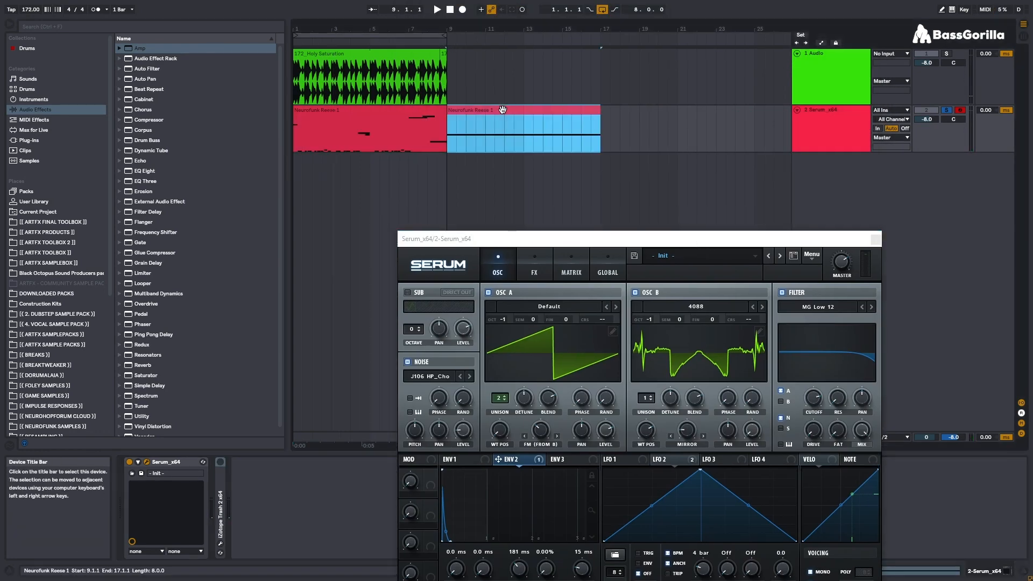
left_click_drag(604, 234, 574, 59)
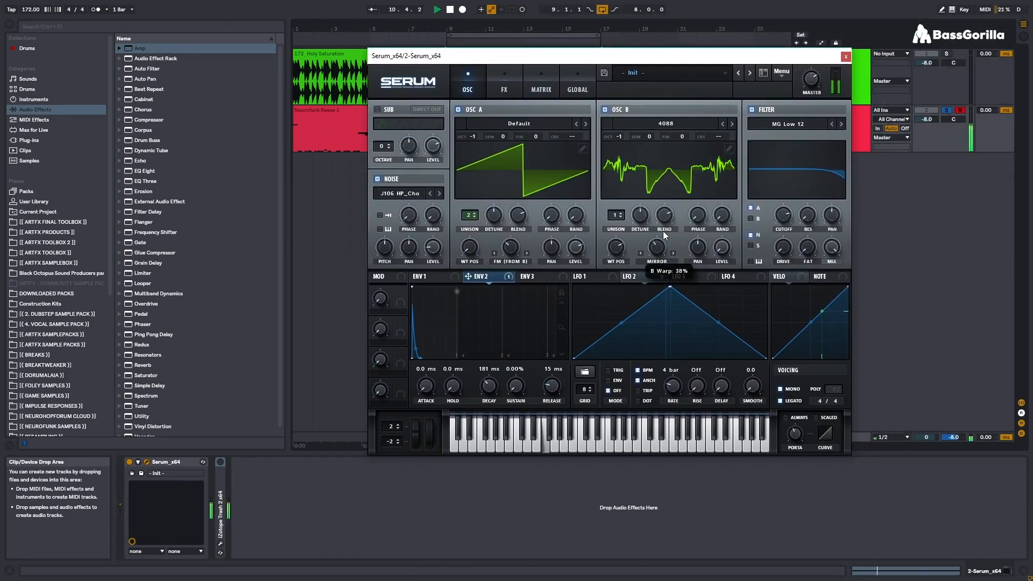
left_click_drag(600, 240, 668, 160)
left_click_drag(660, 246, 637, 243)
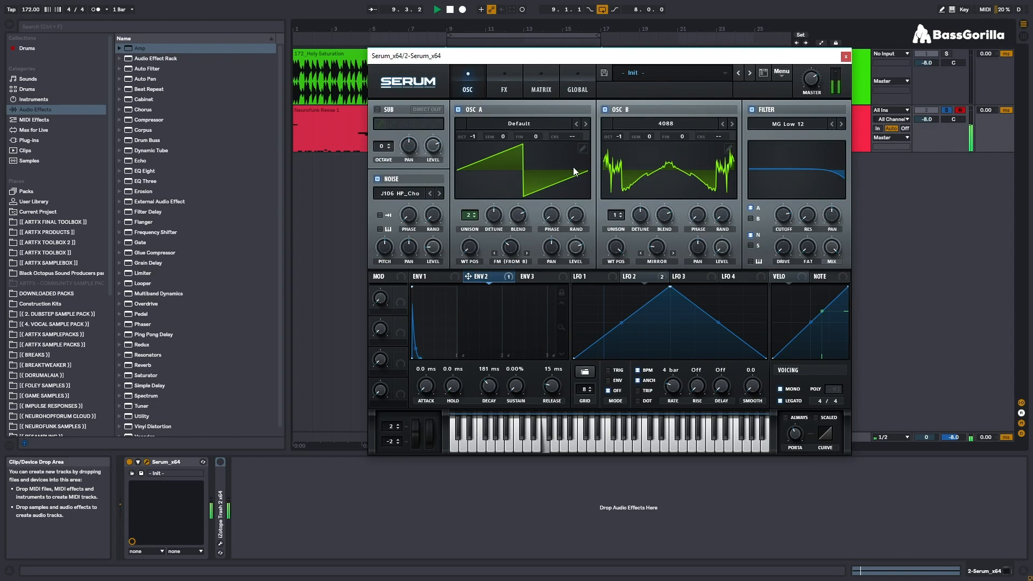
Step: Set oscillator A's unison width to 12 and its detune to about 0.28 while listening to the bass
left_click(576, 82)
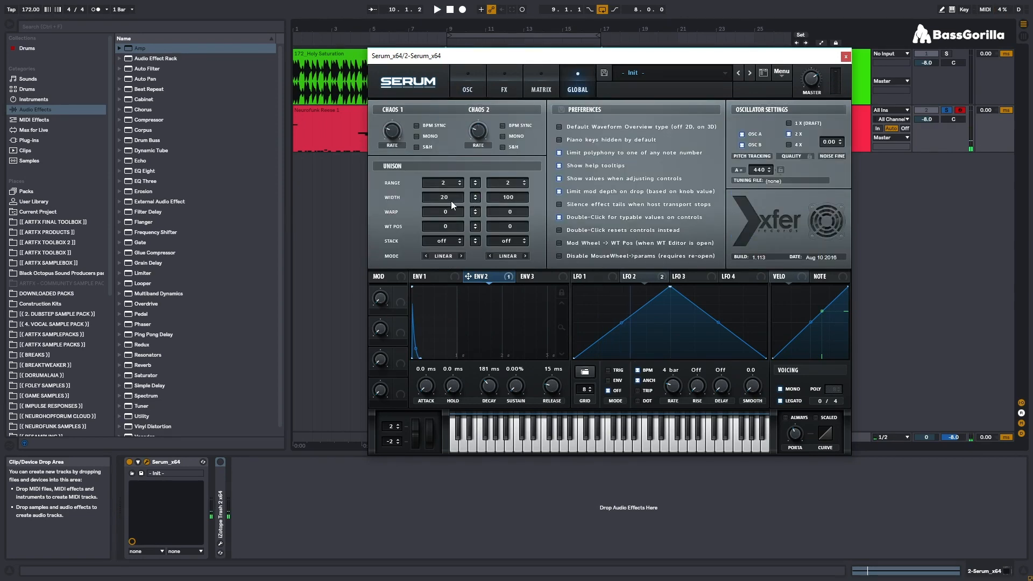
left_click_drag(451, 201, 450, 205)
key("space")
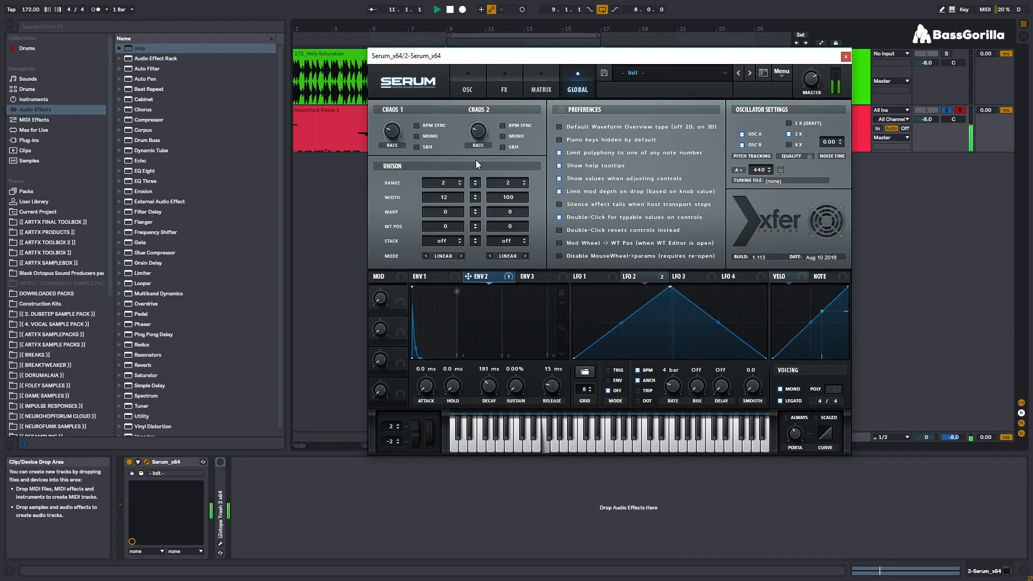
left_click(468, 86)
left_click_drag(488, 217, 491, 218)
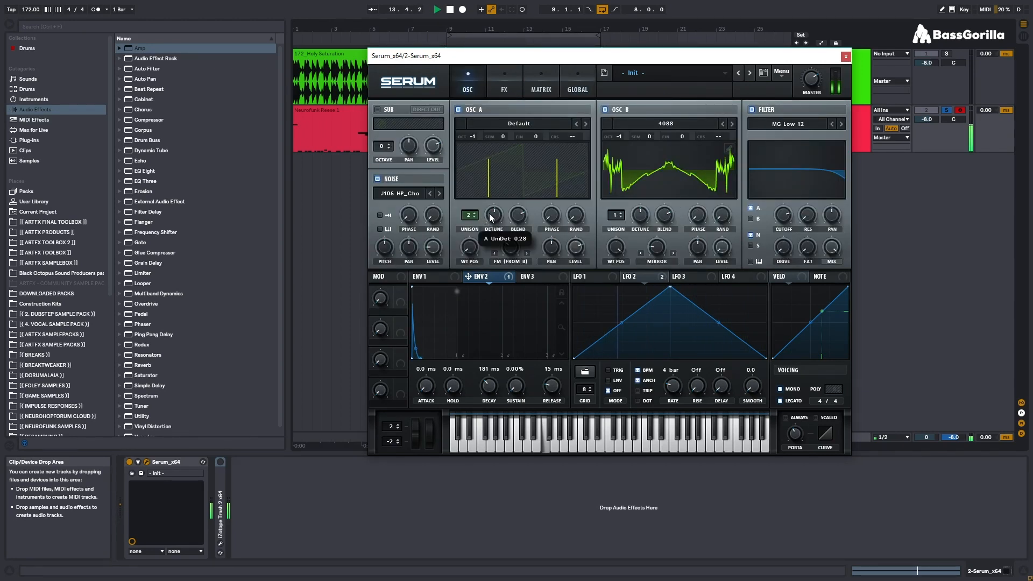
left_click_drag(489, 215, 491, 217)
key("space")
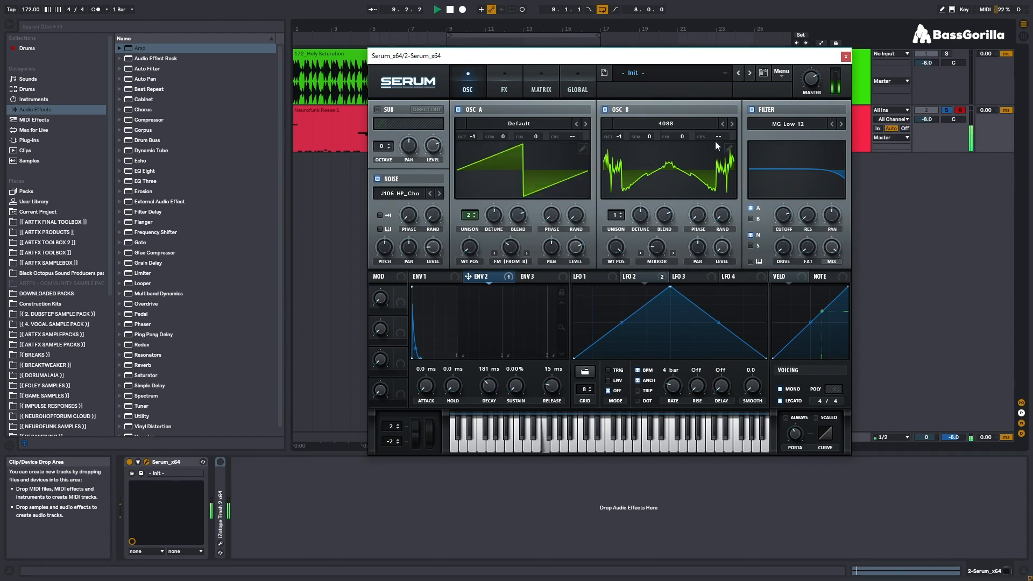
Step: Close the Serum window and loop the first Neurofunk Reese clip, playing it unsoloed together with the drum break
left_click(845, 57)
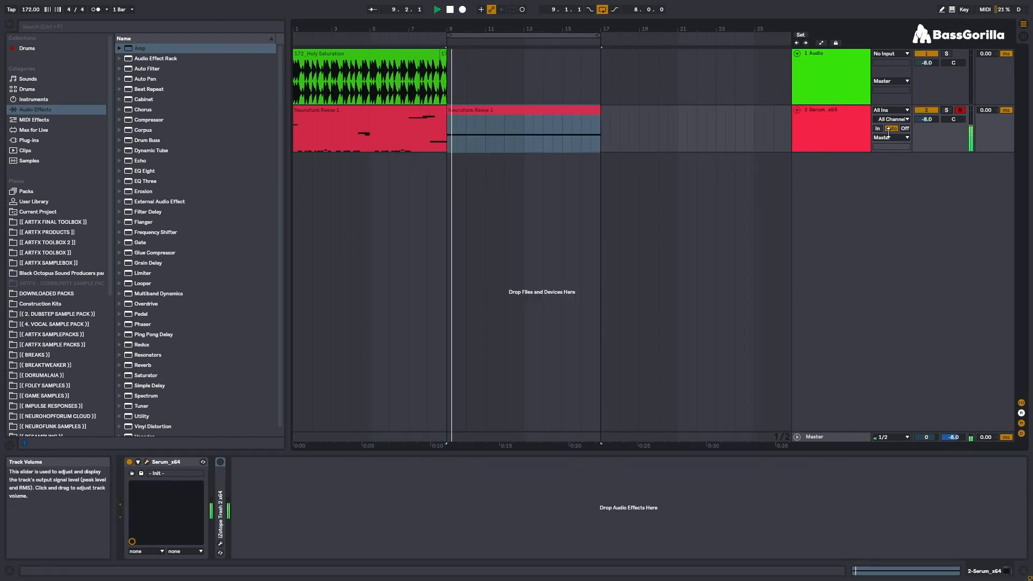
left_click(409, 111)
key("ctrl+l")
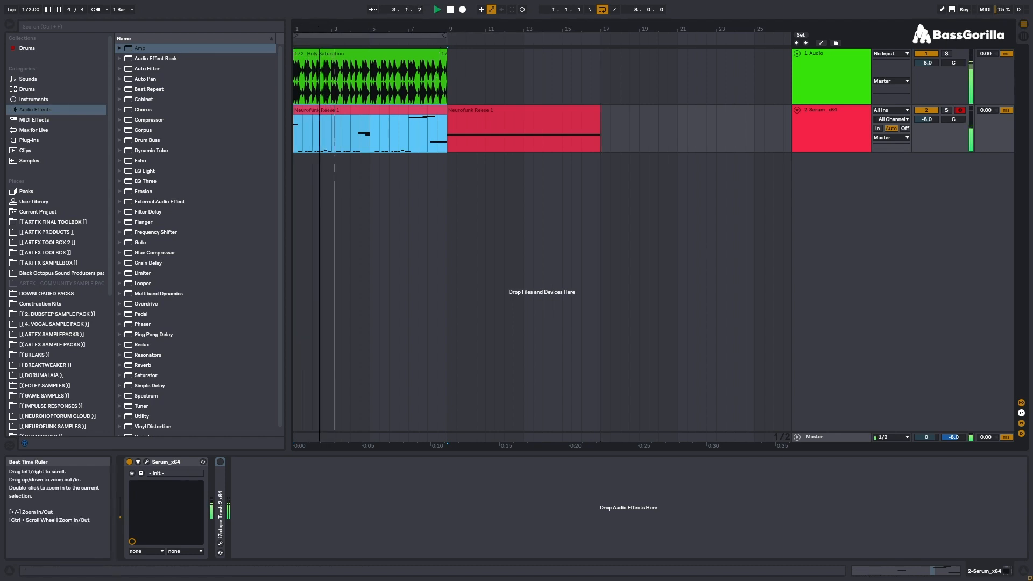
double_click(326, 27)
left_click_drag(326, 27, 326, 27)
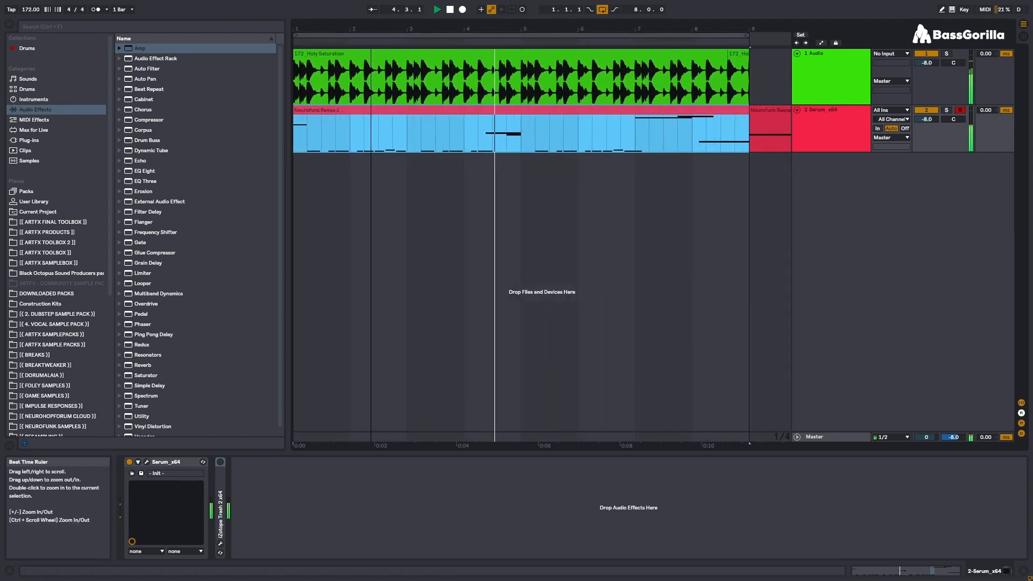
Step: Reopen Serum, enable the Compressor effect with Multiband on, and play the bass with the drums
left_click(812, 128)
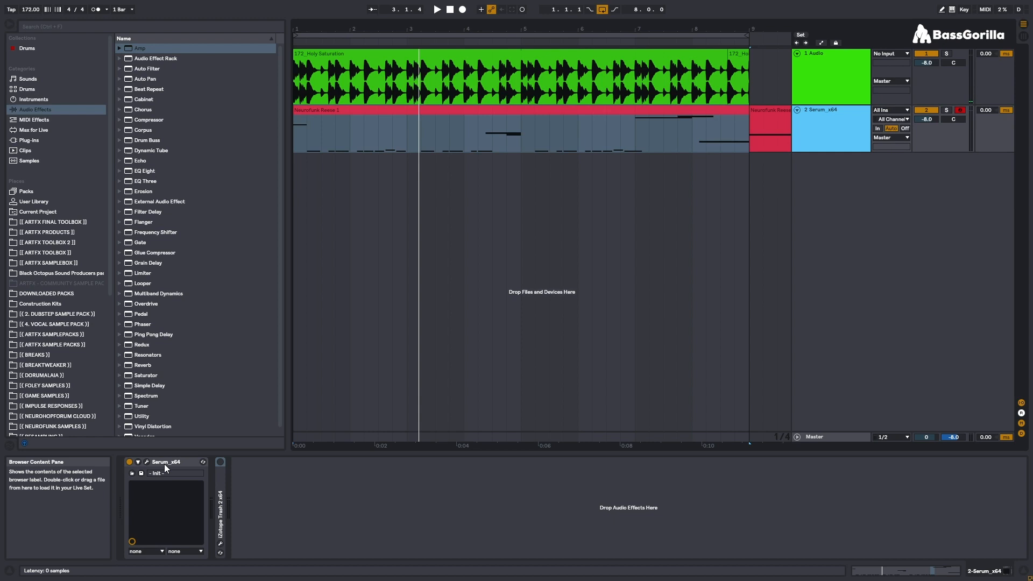
left_click(147, 461)
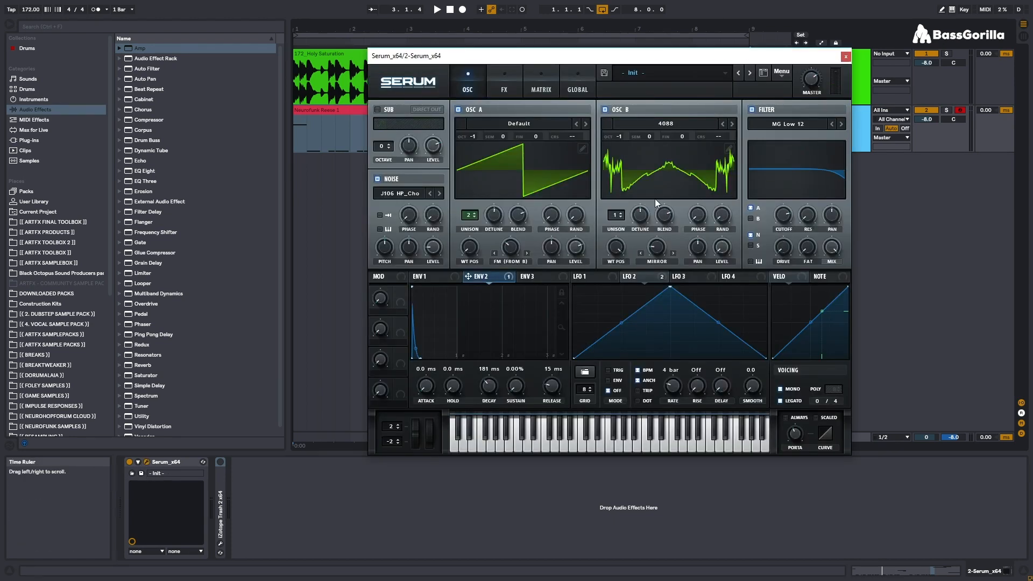
left_click(506, 87)
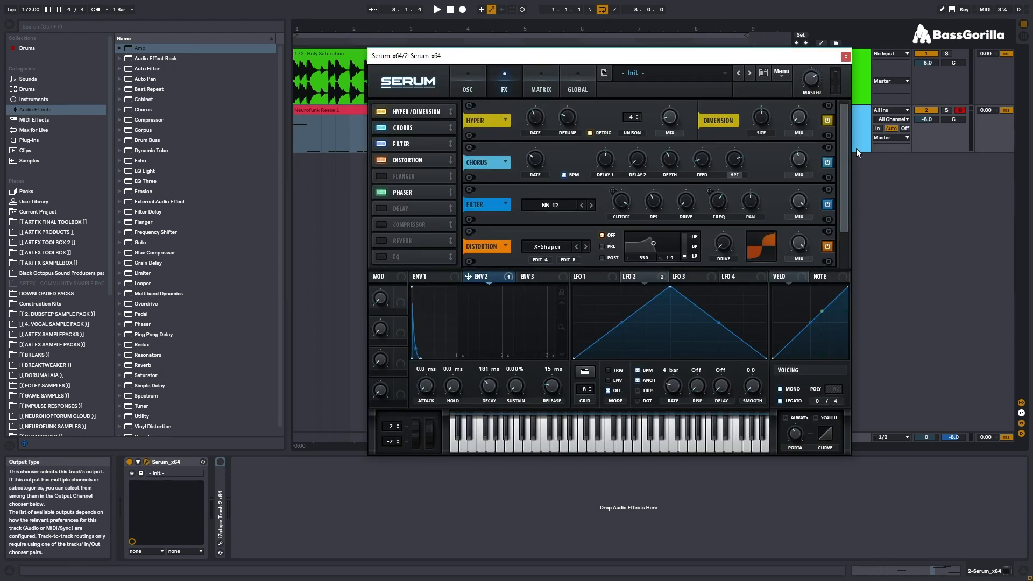
scroll(846, 194, "down", 2)
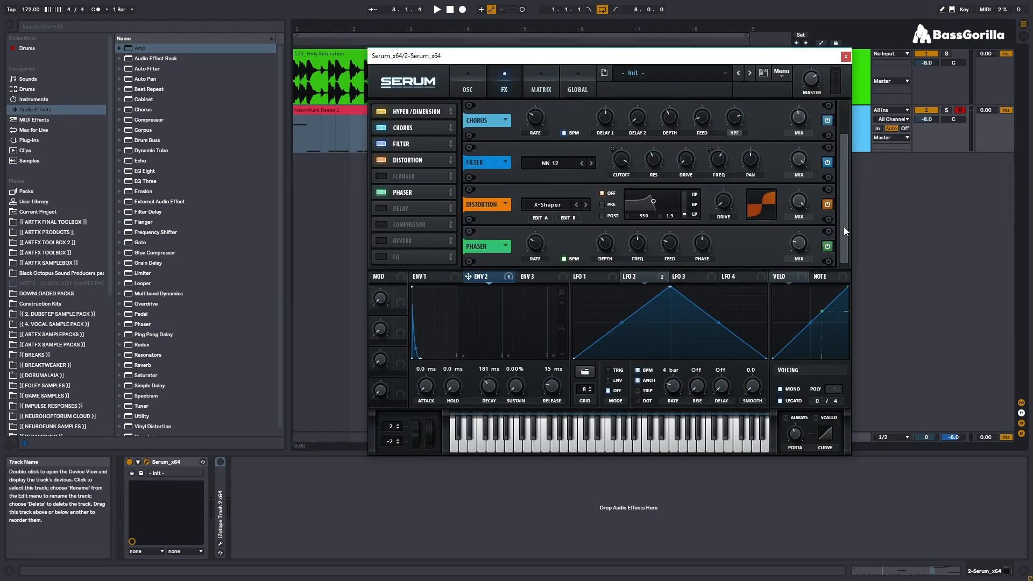
left_click(383, 227)
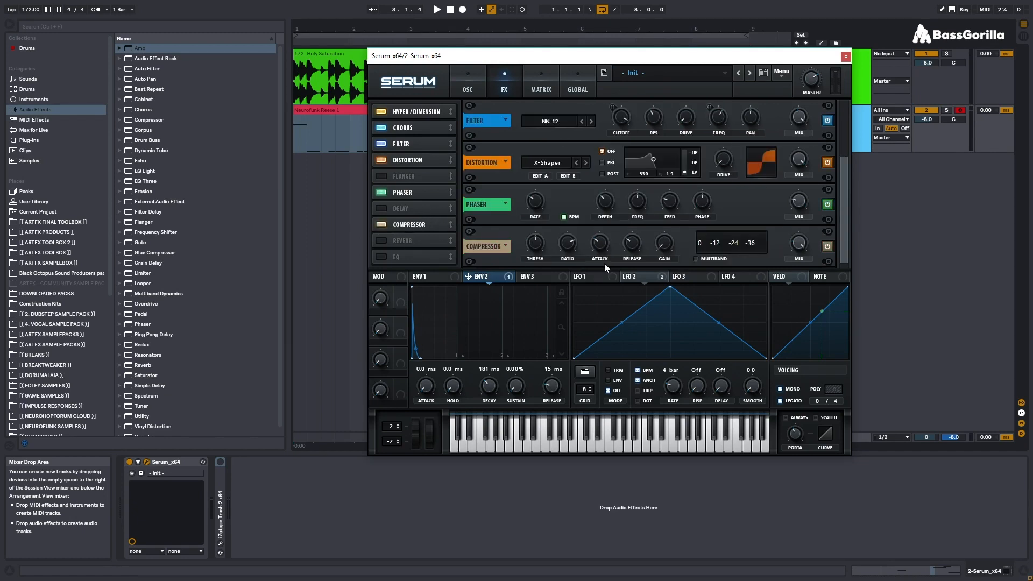
left_click(695, 259)
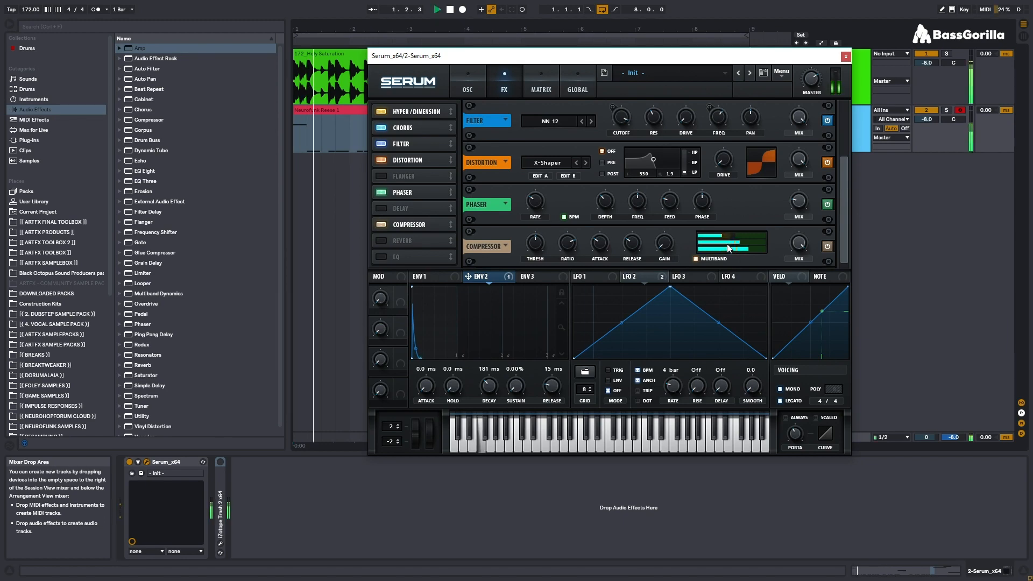
key("space")
Step: Solo the Serum track and adjust the band levels in the compressor's multiband display, playing the bass to compare
left_click(947, 111)
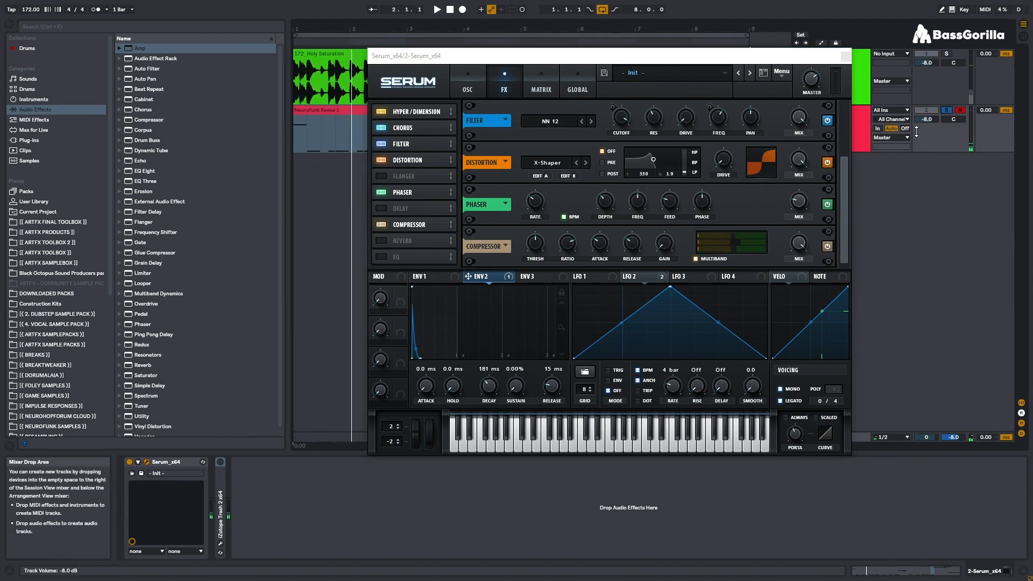
left_click_drag(693, 56, 667, 30)
key("space")
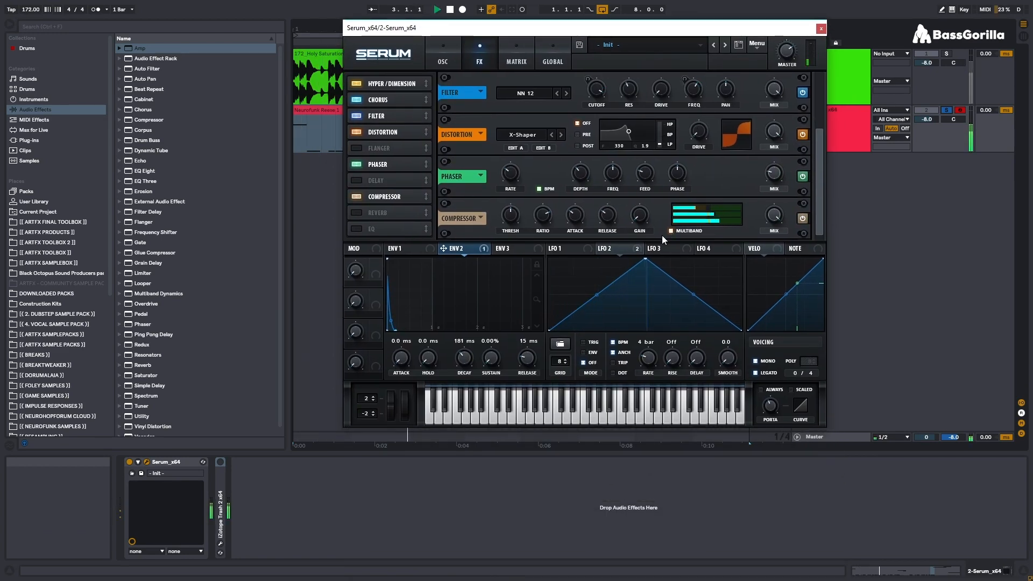
key("space")
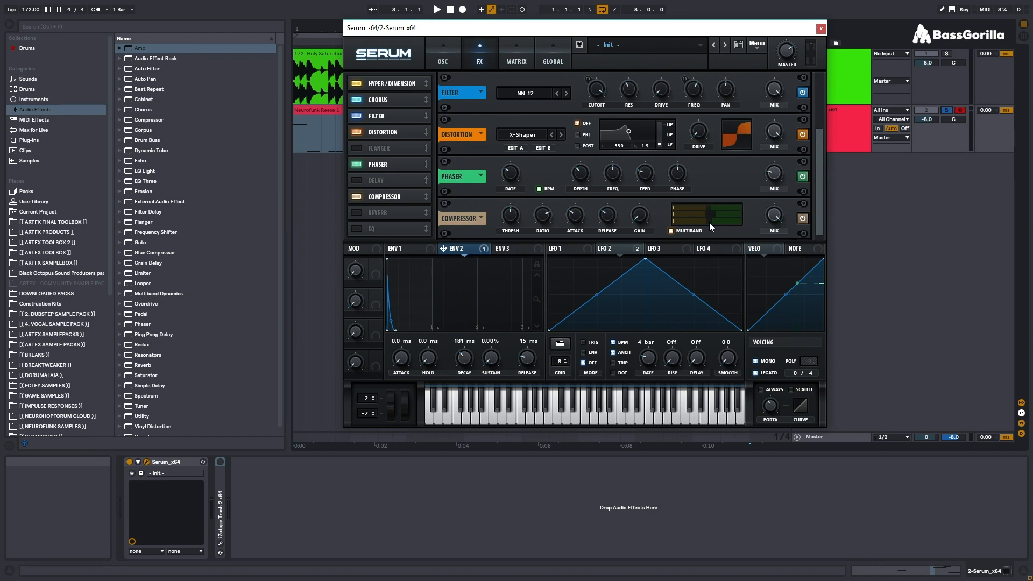
mouse_move(718, 215)
mouse_move(727, 216)
left_mouse_down()
mouse_move(702, 212)
mouse_move(750, 225)
mouse_move(728, 209)
left_mouse_up()
key("space")
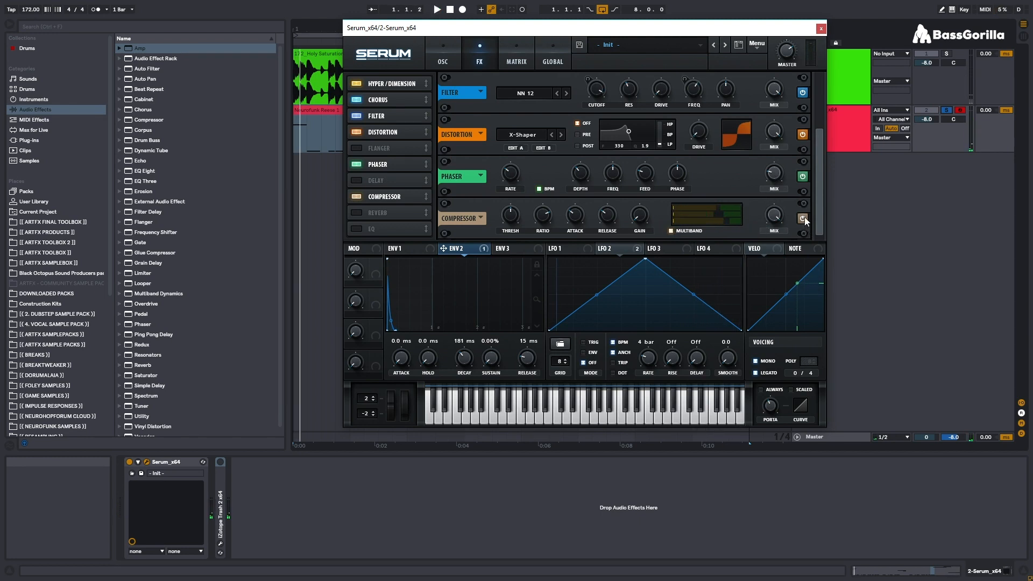
Step: Compare the bass with the compressor bypassed and active, and set the compressor's mix to about 73
key("space")
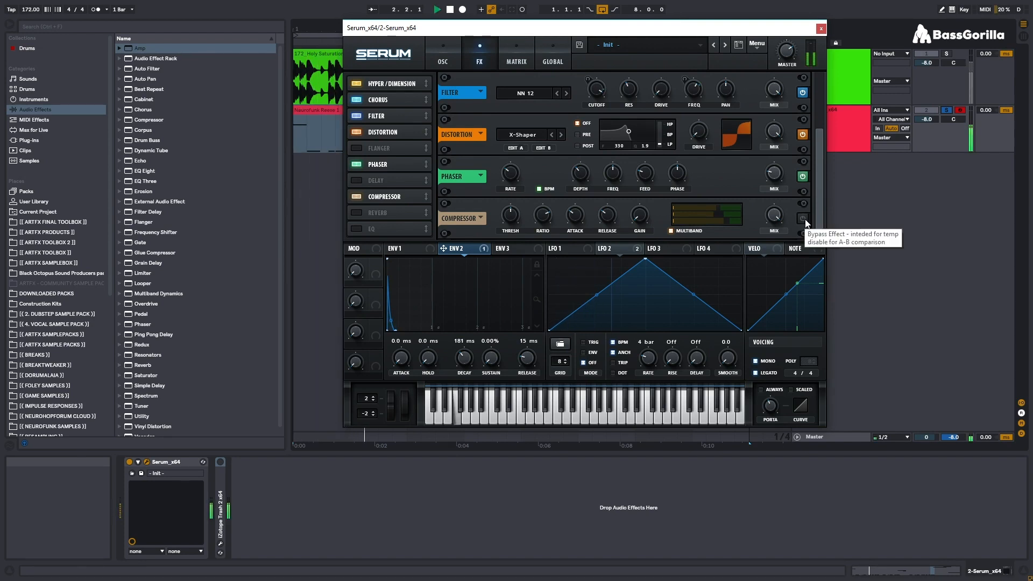
left_click(803, 218)
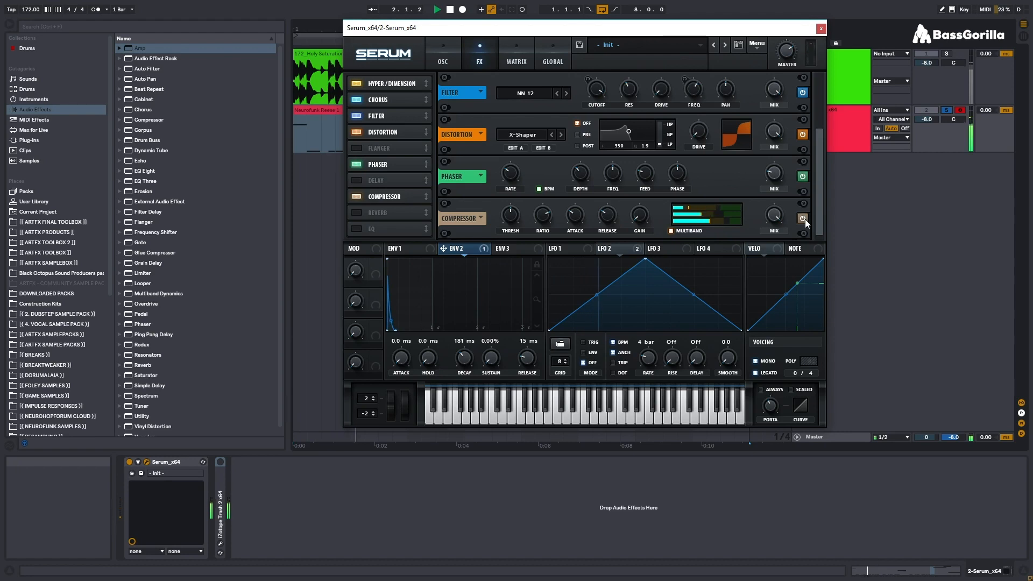
key("space")
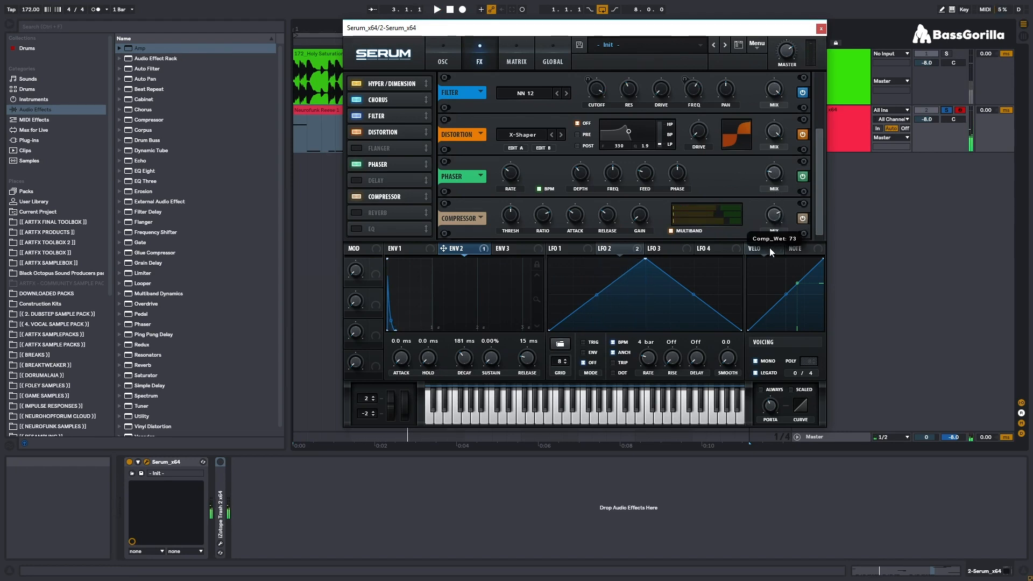
key("space")
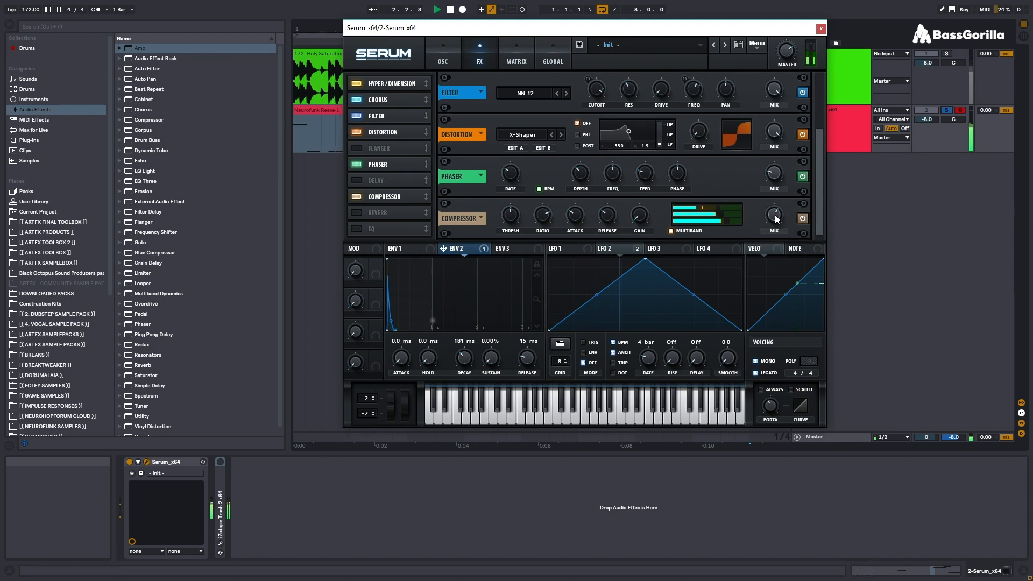
key("space")
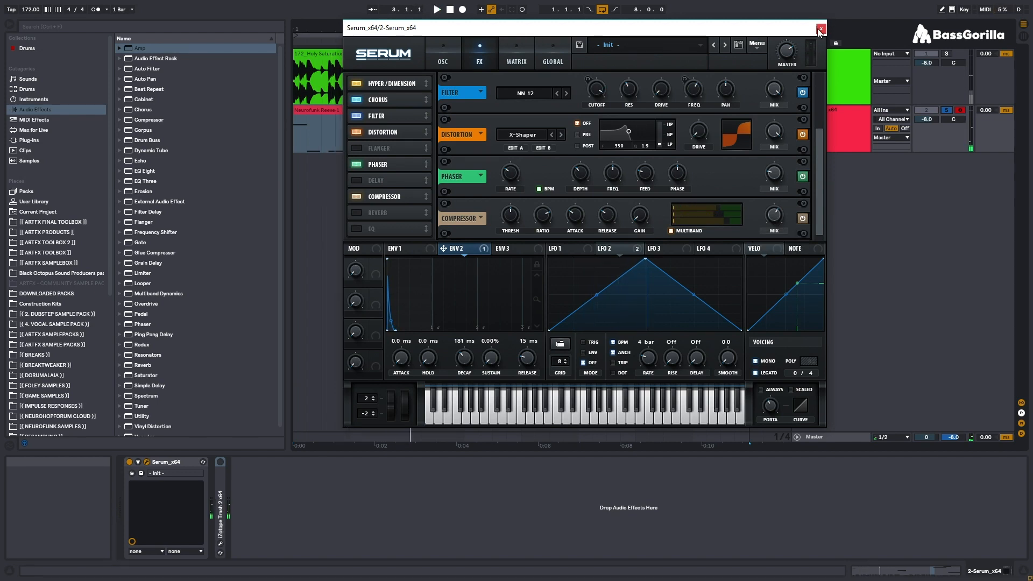
Step: Close Serum, insert an EQ Eight between Serum and iZotope Trash 2, and play the bass
left_click(820, 29)
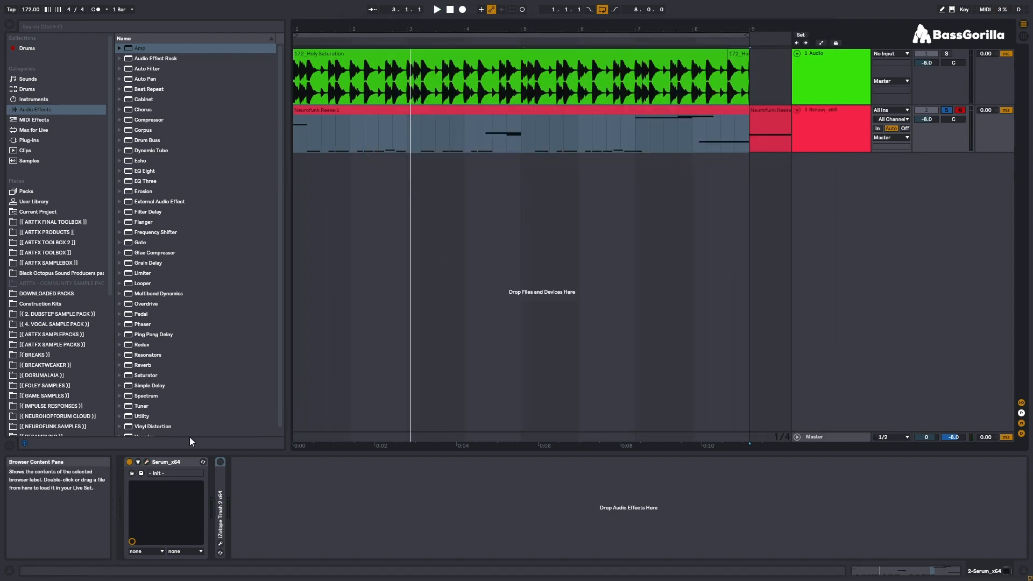
left_click_drag(145, 175, 212, 509)
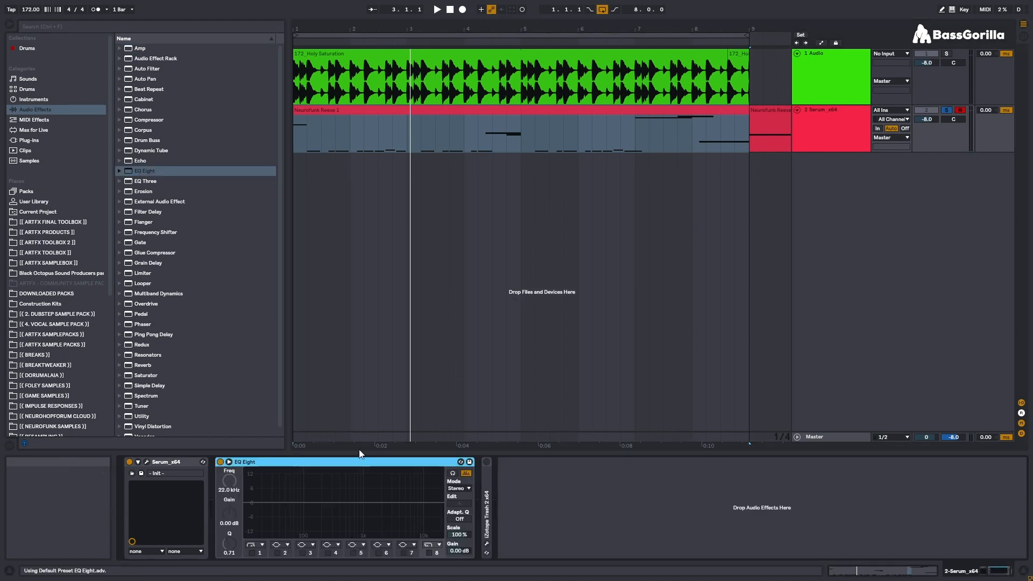
key("space")
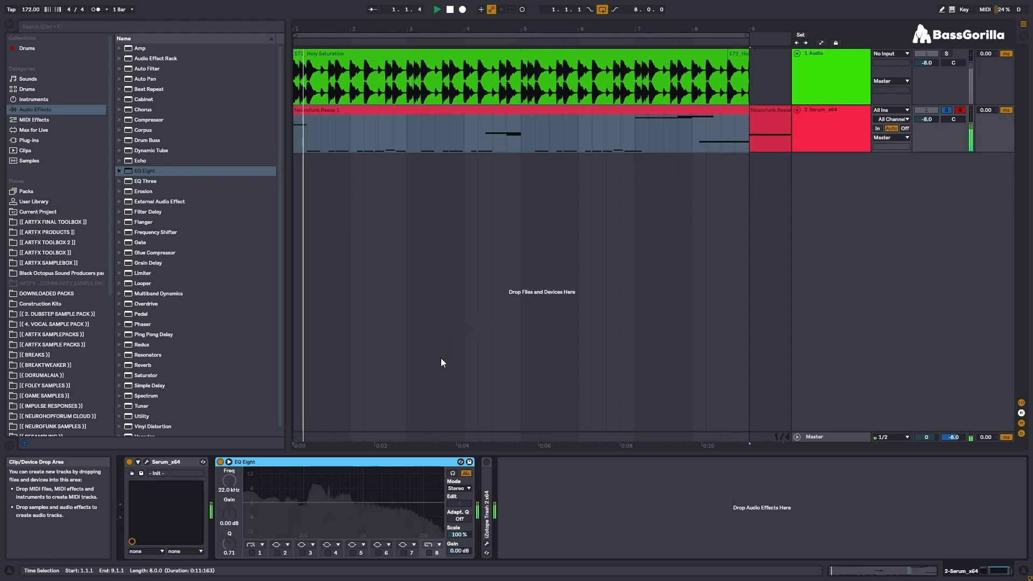
Step: Enable the EQ Eight's high-cut band 8 and set its frequency to 9.79 kHz, listening to the bass
left_click(429, 553)
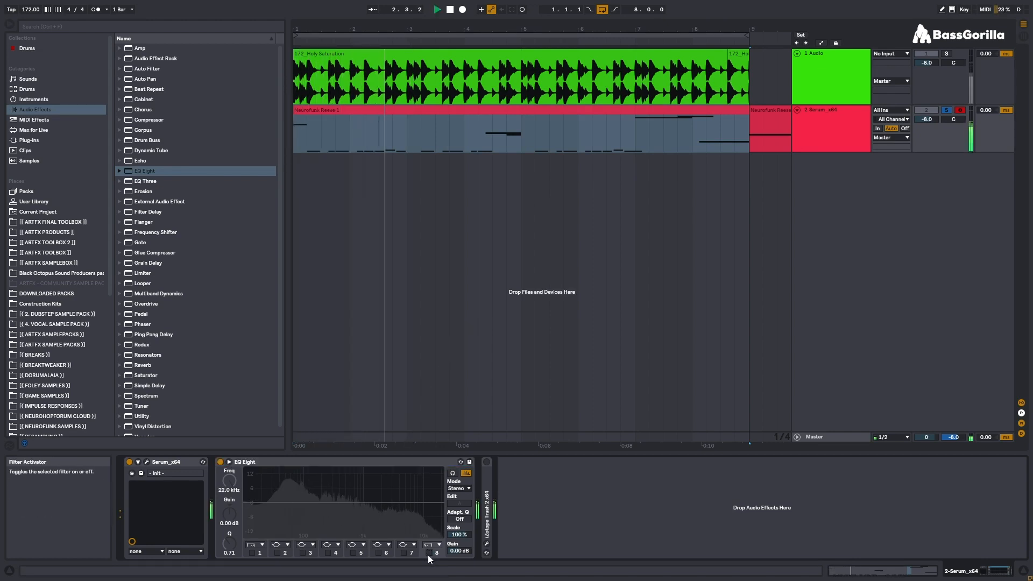
left_click_drag(441, 511, 423, 511)
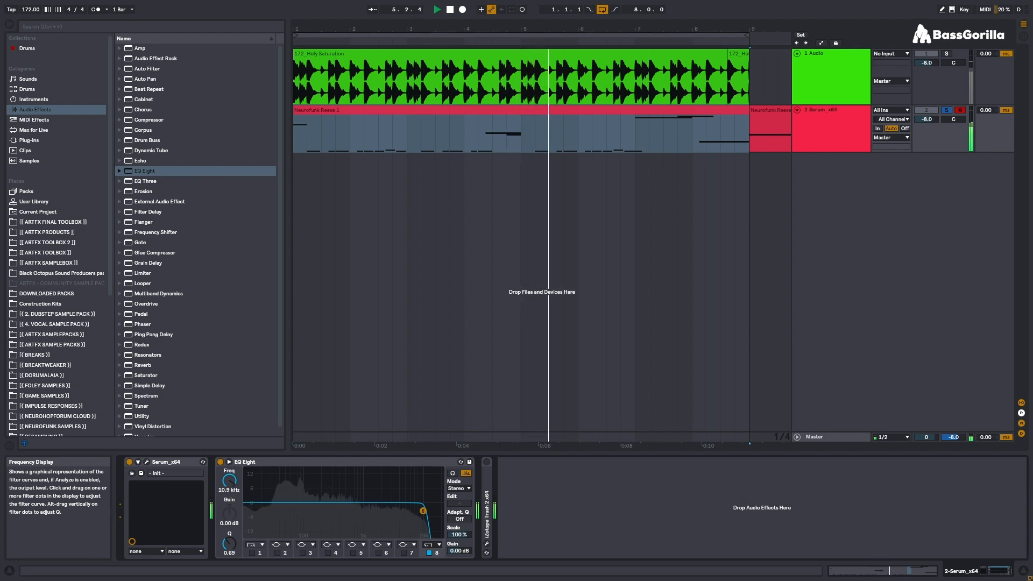
key("space")
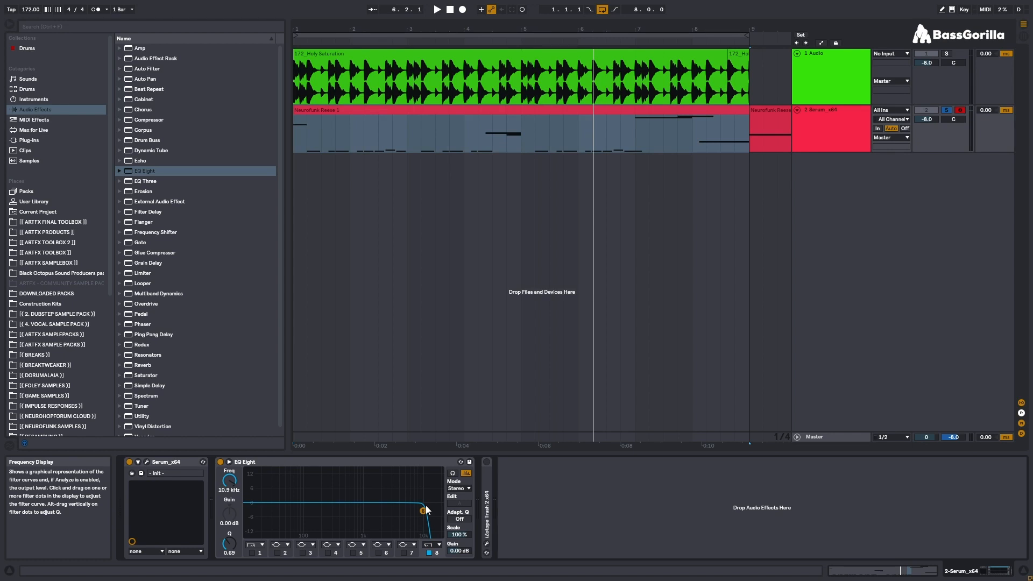
left_click_drag(423, 512, 420, 511)
key("space")
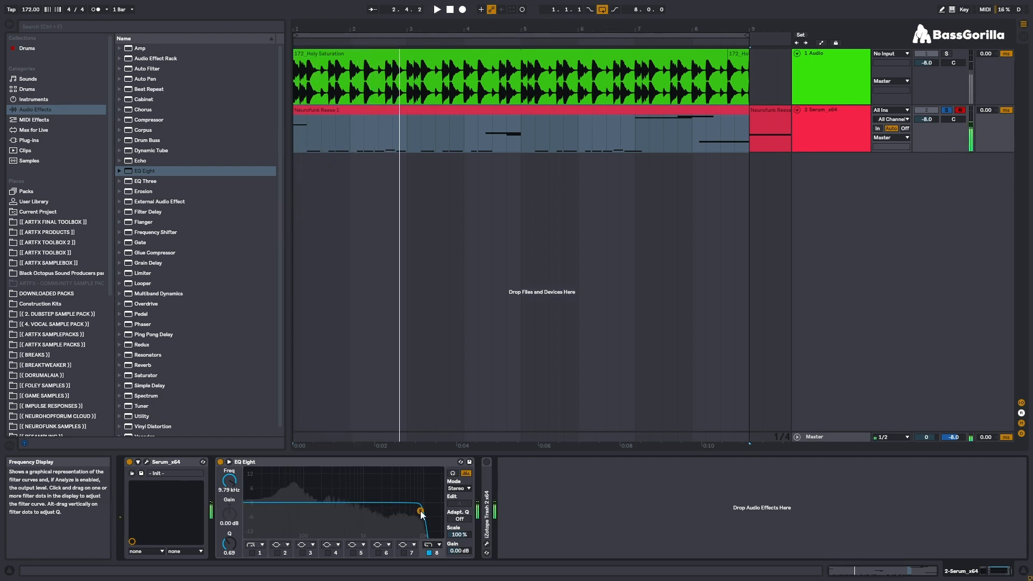
Step: Enable band 5 of the EQ Eight and dip it by 4.34 dB at 391 Hz while playing the bass
key("space")
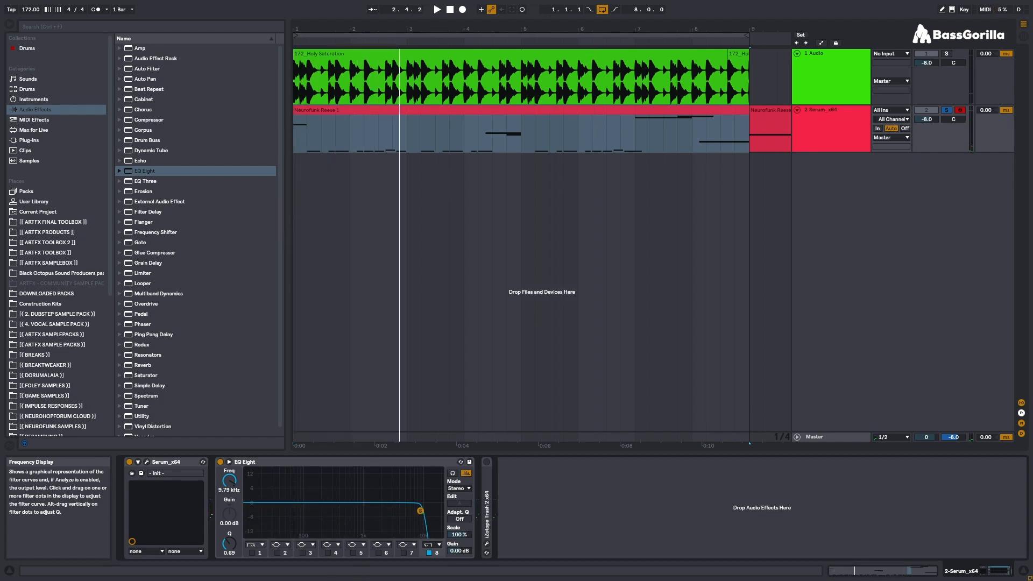
left_click(352, 552)
left_click_drag(362, 503, 343, 518)
key("space")
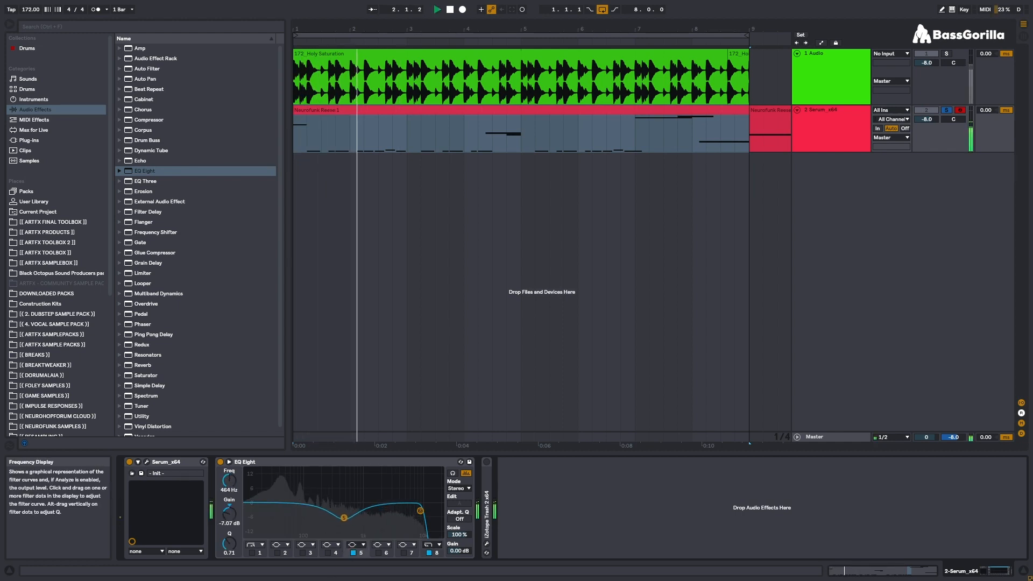
left_click_drag(344, 518, 340, 512)
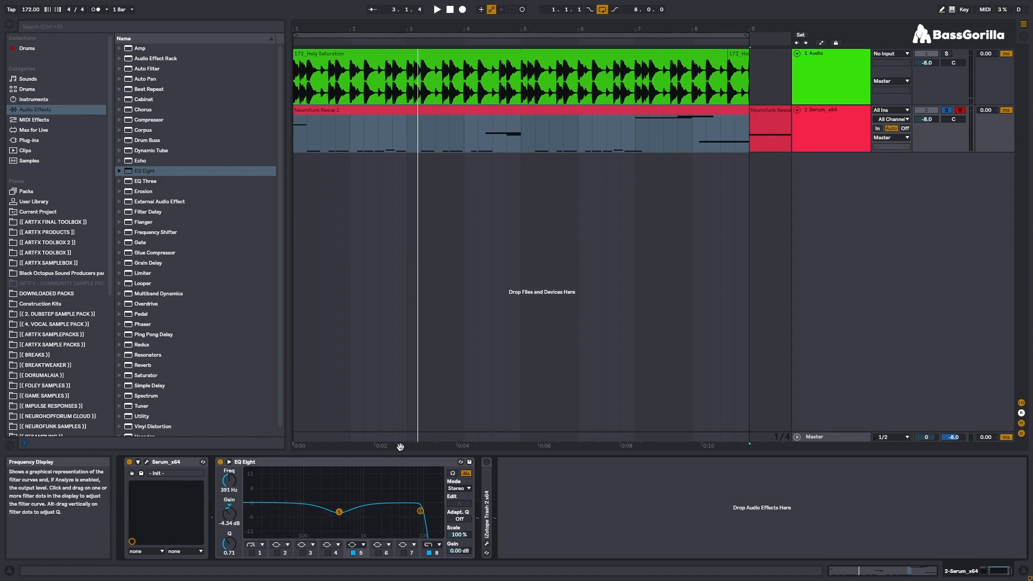
Step: Insert an Auto Filter between EQ Eight and iZotope Trash 2 as a notch at 1.96 kHz, adding LFO modulation
double_click(488, 492)
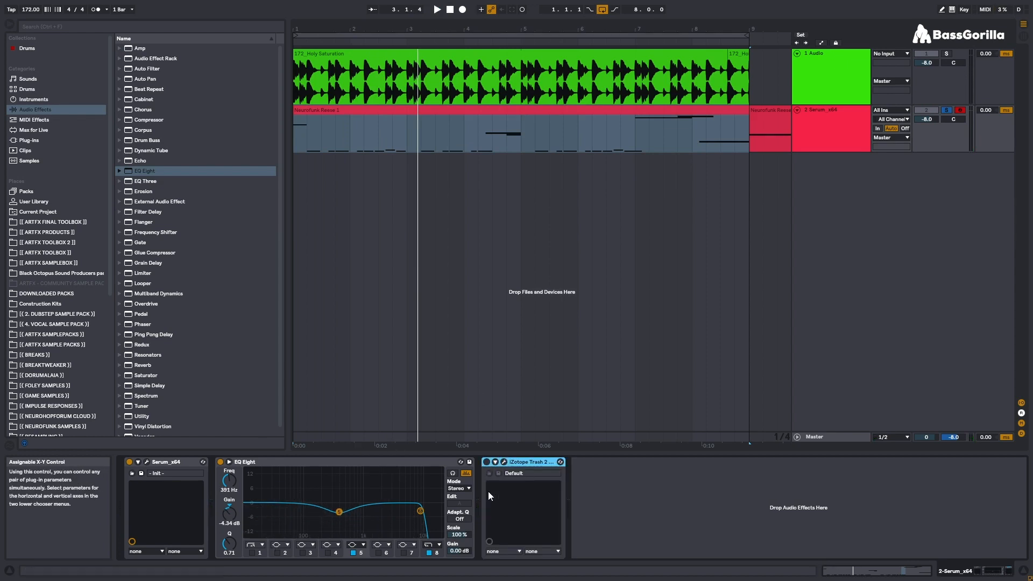
left_click_drag(147, 69, 484, 497)
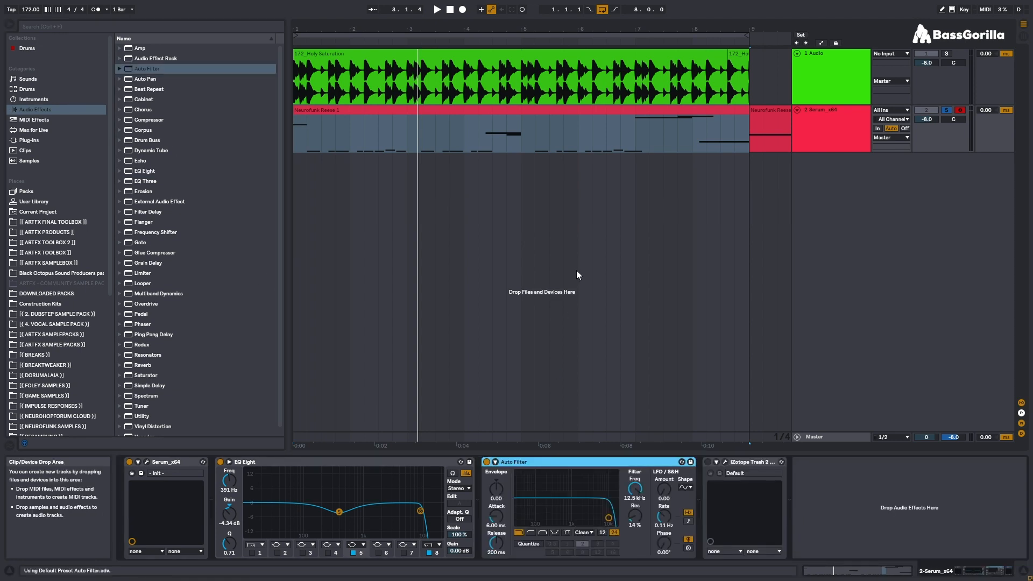
left_click(555, 531)
left_click_drag(635, 489, 664, 479)
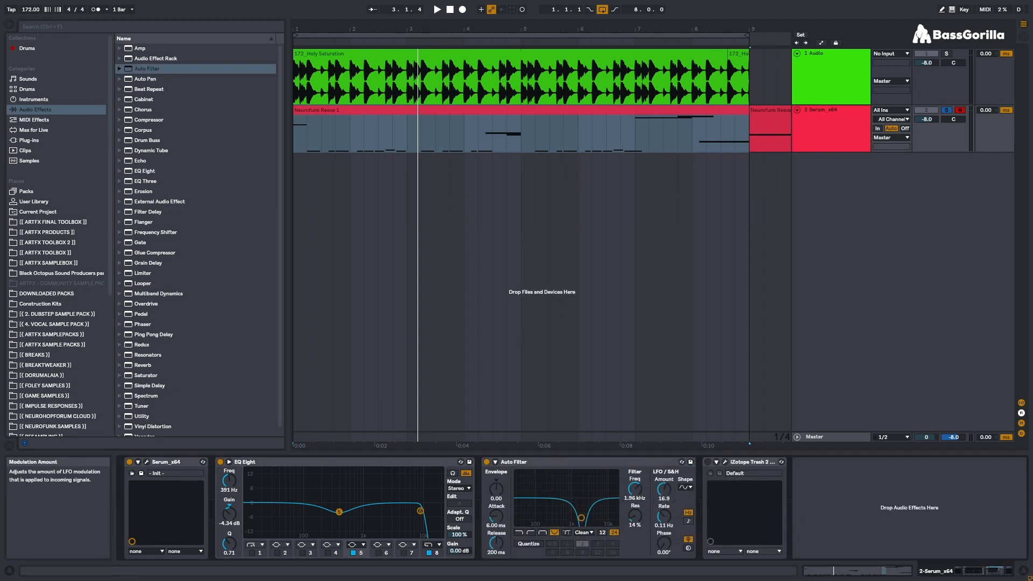
Step: Sync the Auto Filter's LFO at rate 2, with resonance 49% and LFO amount 11.9, listening to the bass
left_click(688, 522)
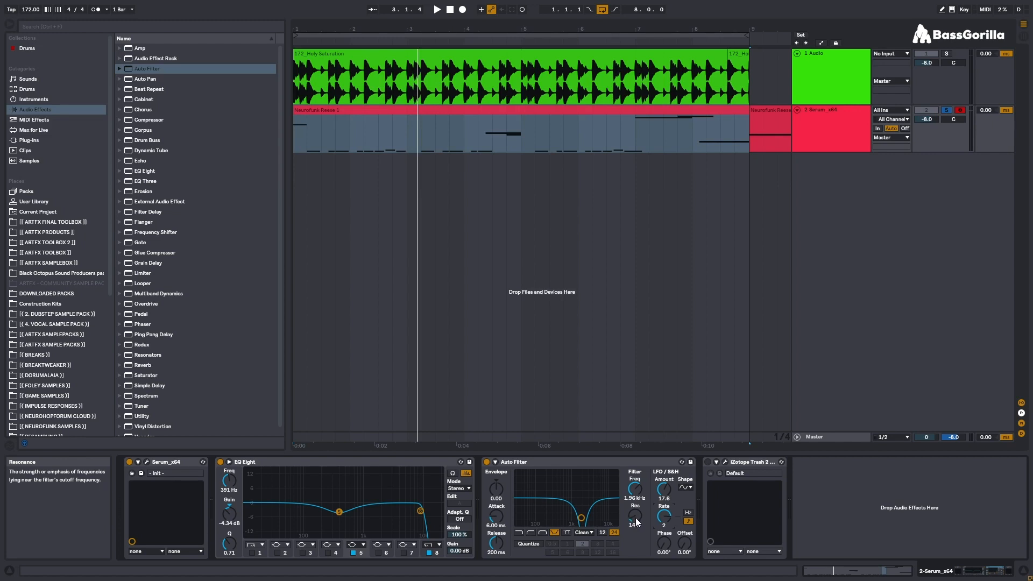
left_click_drag(635, 515, 634, 494)
key("space")
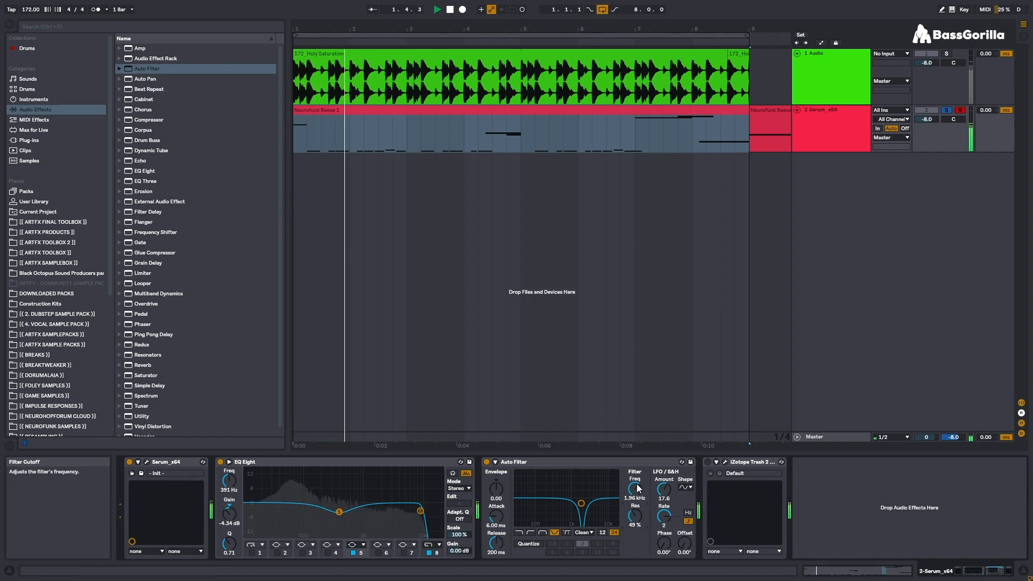
left_click_drag(664, 488, 664, 495)
key("space")
Step: Compare the bass with the Auto Filter bypassed and active
left_click(486, 462)
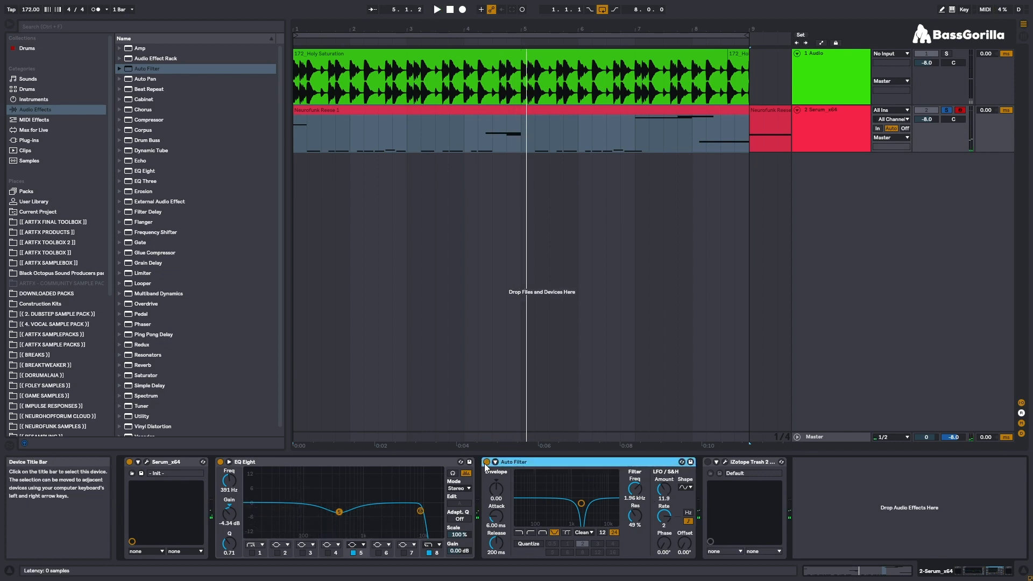
key("space")
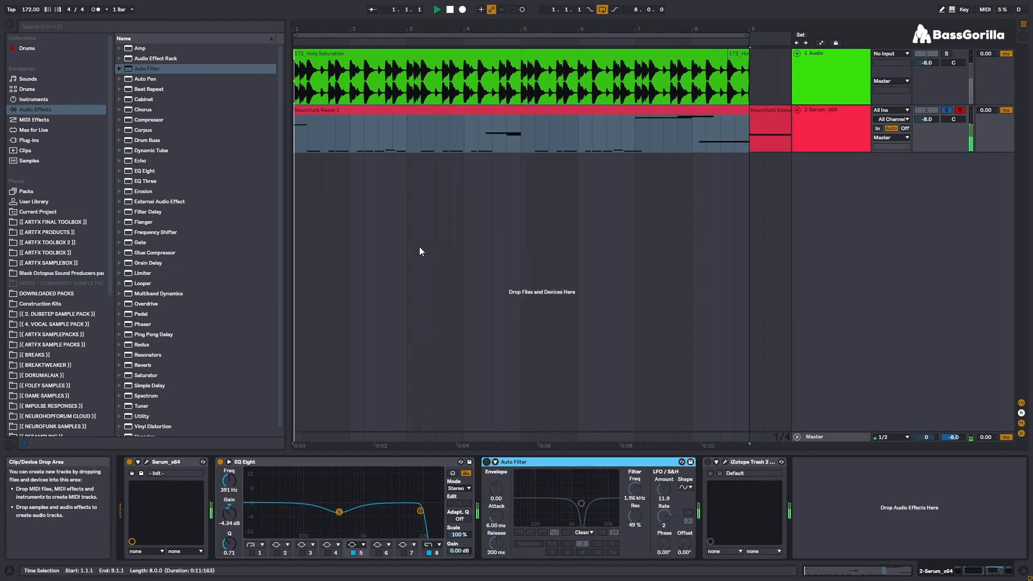
left_click(487, 461)
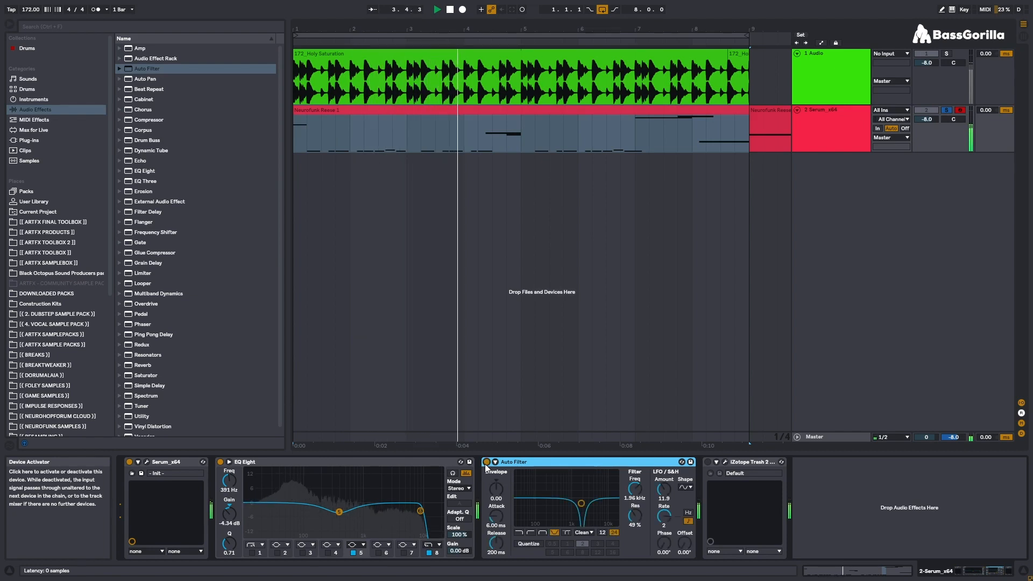
key("space")
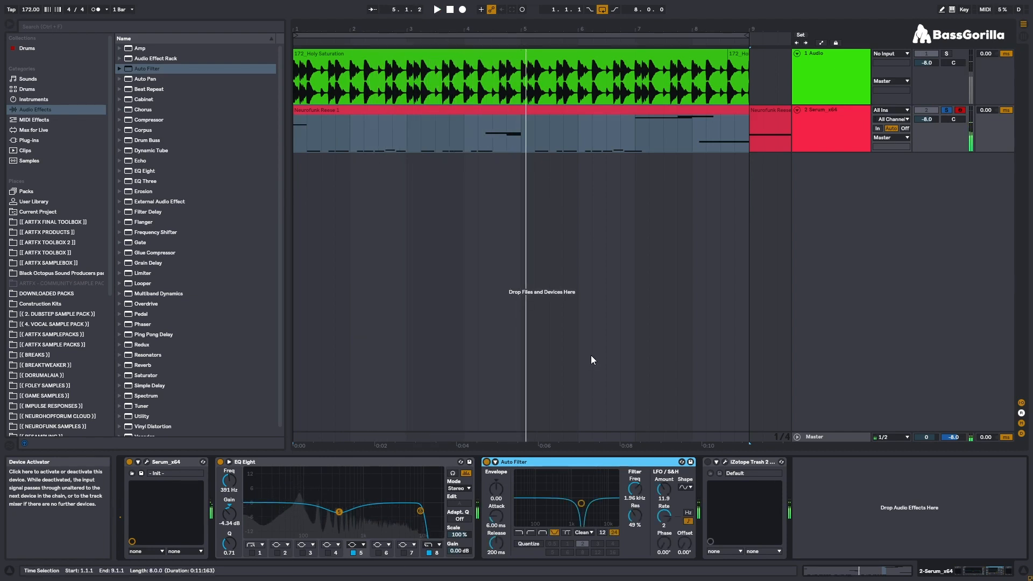
Step: Activate and open iZotope Trash 2, then steepen its waveshaper curve near the centre with an added point, playing the bass
left_click(742, 462)
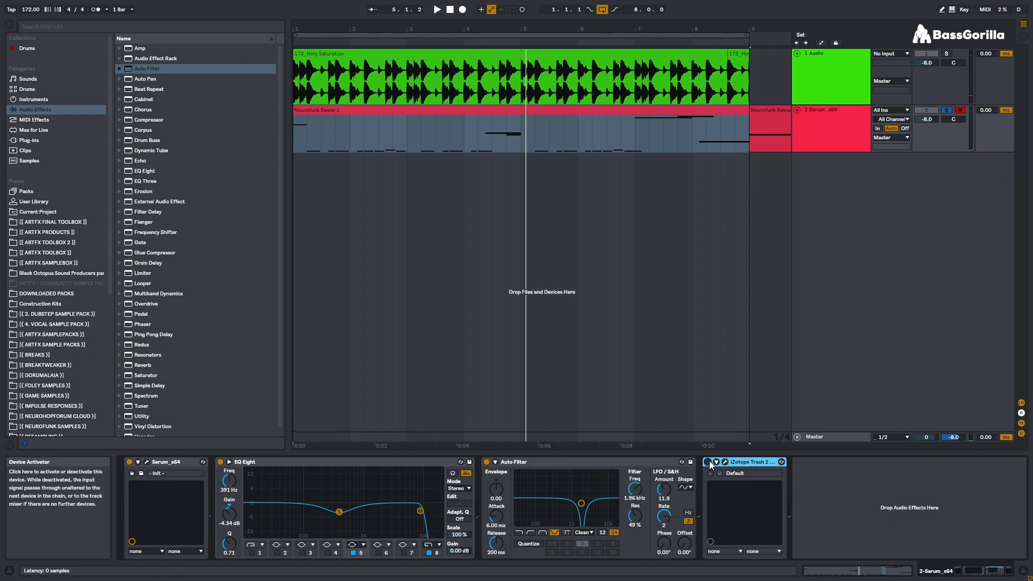
left_click(725, 461)
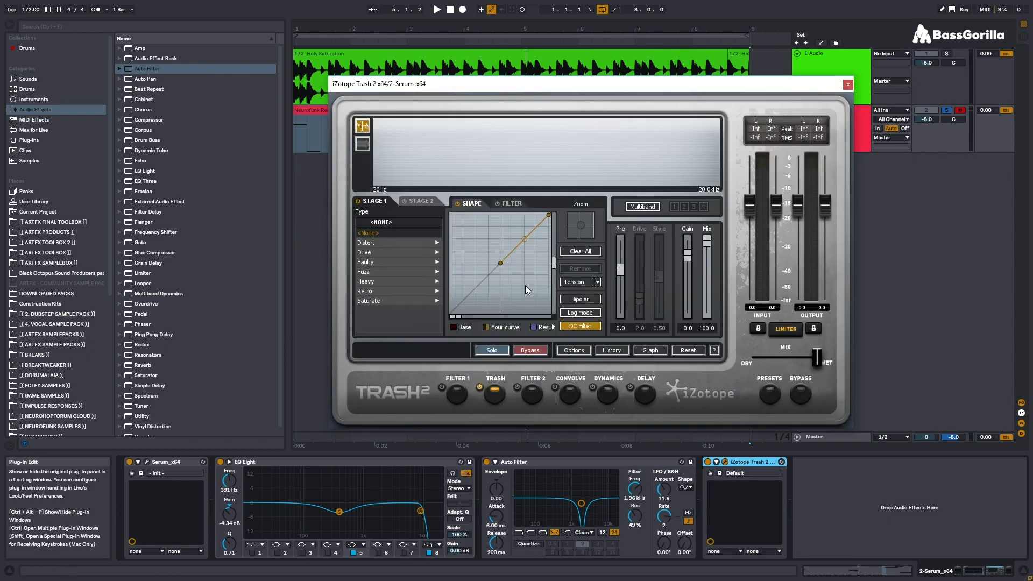
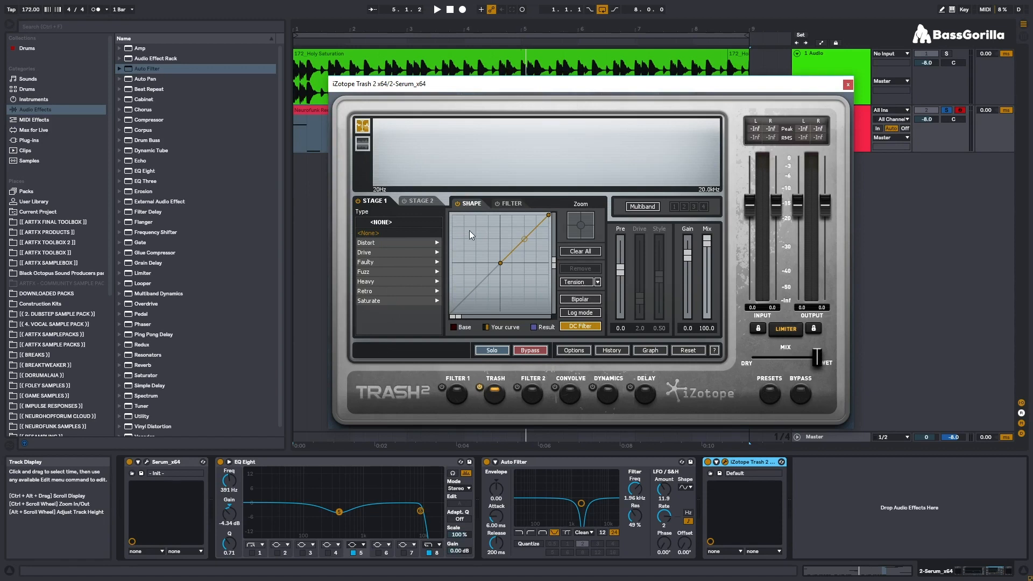
mouse_move(517, 238)
left_mouse_down()
mouse_move(512, 222)
mouse_move(509, 252)
mouse_move(508, 243)
left_mouse_up()
key("space")
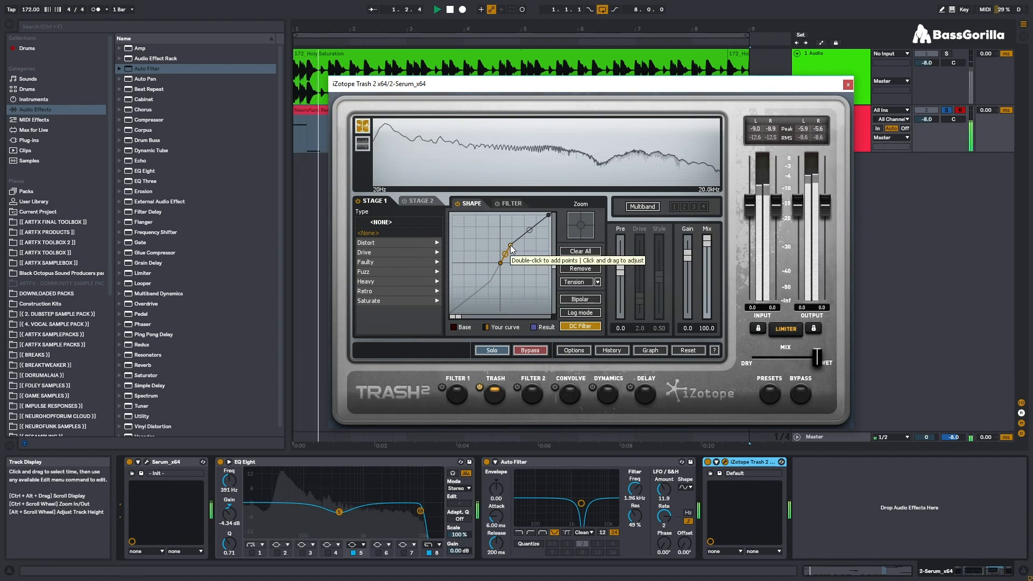
key("space")
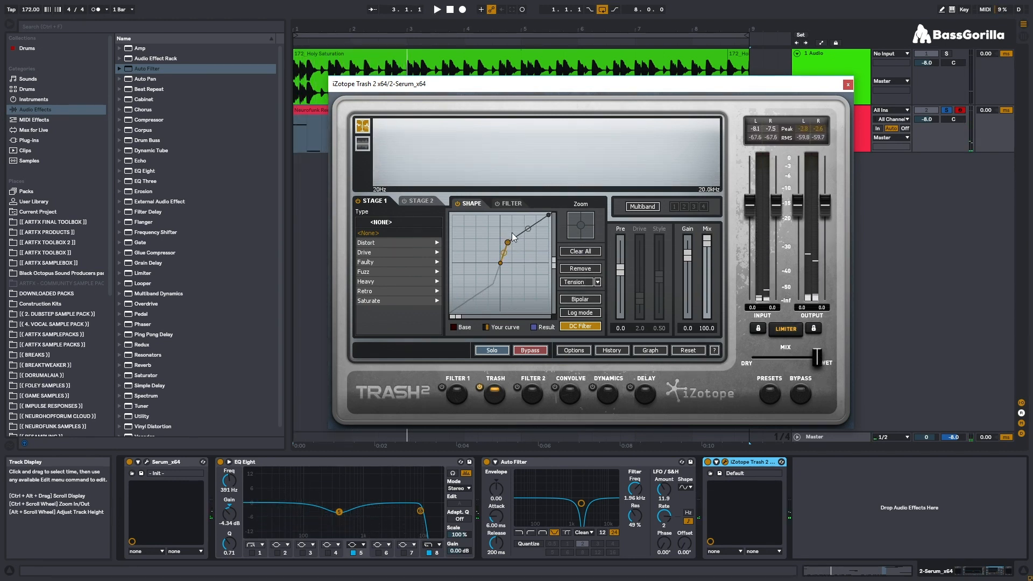
Step: Move the waveshaper point closer to the centre and zoom the display into its upper-right quadrant
mouse_move(508, 242)
left_mouse_down()
mouse_move(502, 257)
mouse_move(514, 237)
mouse_move(516, 261)
mouse_move(515, 246)
mouse_move(533, 246)
mouse_move(510, 256)
left_mouse_up()
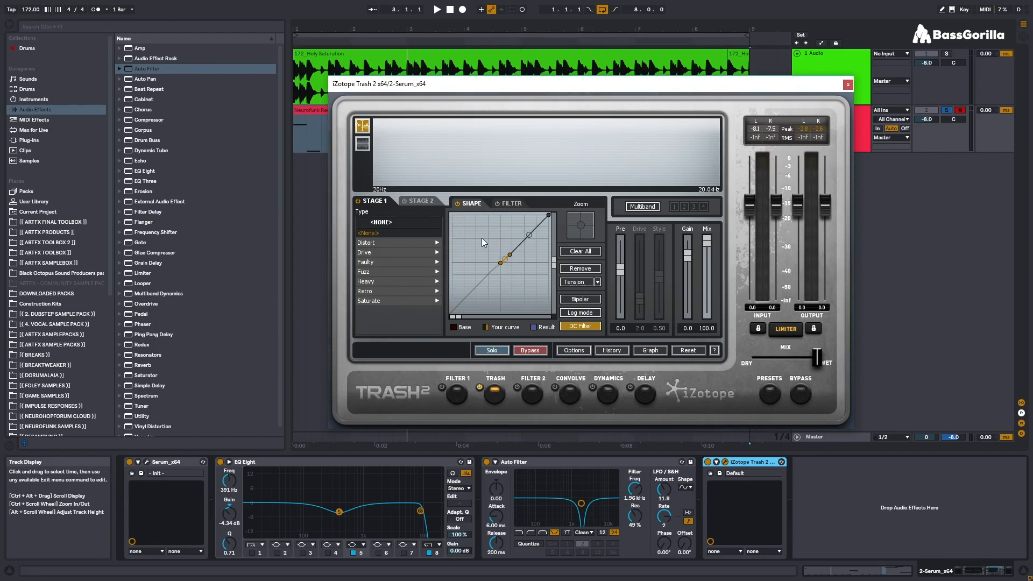
mouse_move(509, 254)
left_mouse_down()
mouse_move(520, 247)
mouse_move(530, 299)
mouse_move(532, 231)
mouse_move(543, 219)
mouse_move(506, 255)
left_mouse_up()
left_click(584, 221)
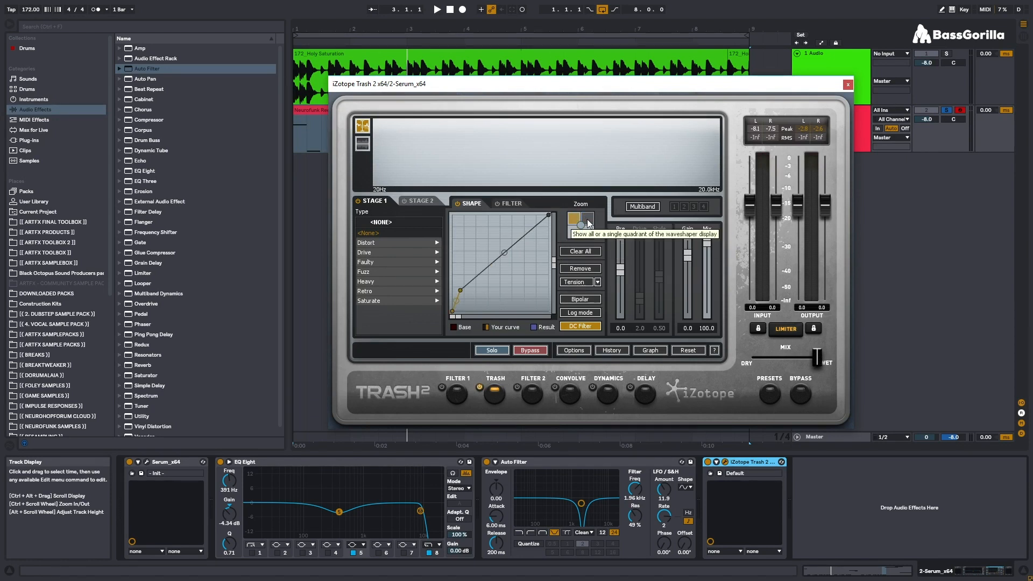
left_click(581, 231)
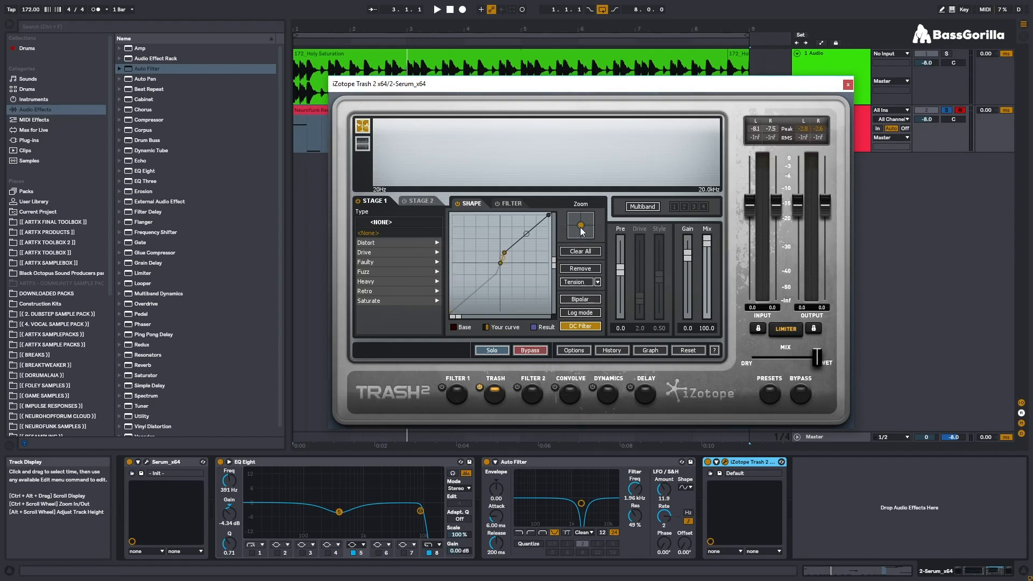
left_click(587, 218)
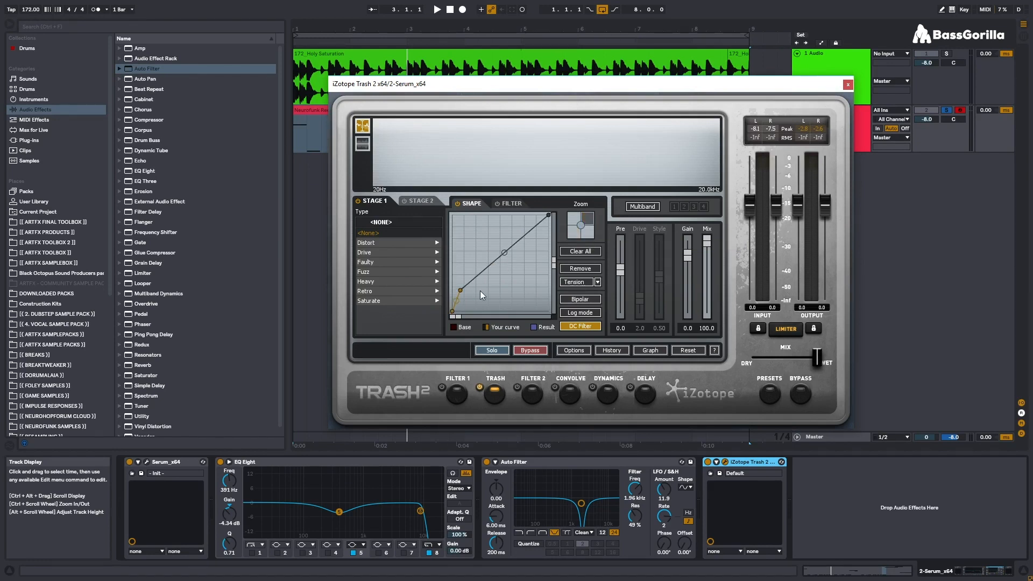
Step: Add another point to the waveshaper curve and shape an early peak followed by a deep dip while the bass plays
mouse_move(462, 288)
left_mouse_down()
mouse_move(489, 276)
mouse_move(460, 287)
mouse_move(456, 270)
mouse_move(479, 286)
left_mouse_up()
key("space")
double_click(473, 279)
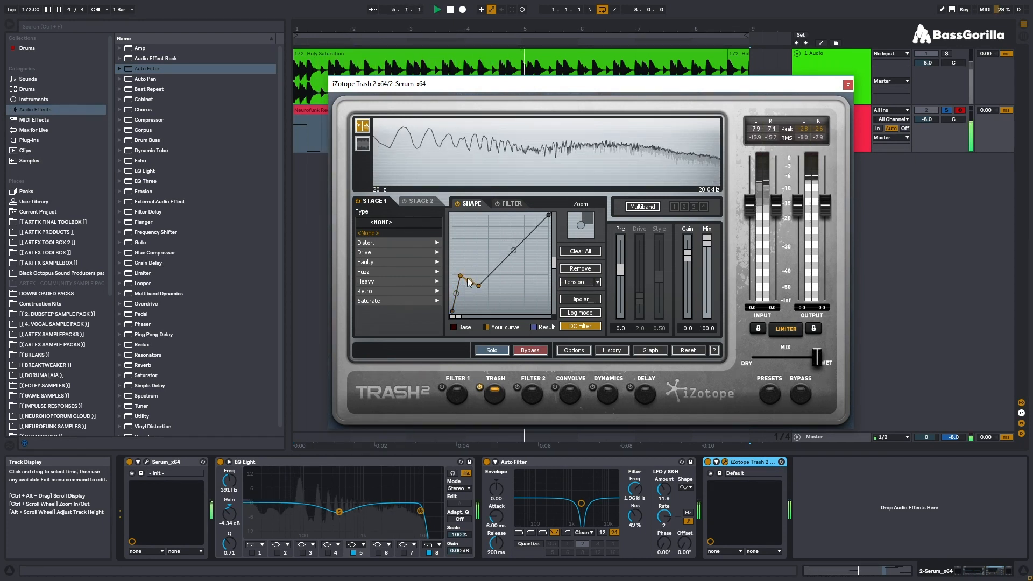
mouse_move(479, 287)
left_mouse_down()
mouse_move(467, 298)
mouse_move(482, 298)
left_mouse_up()
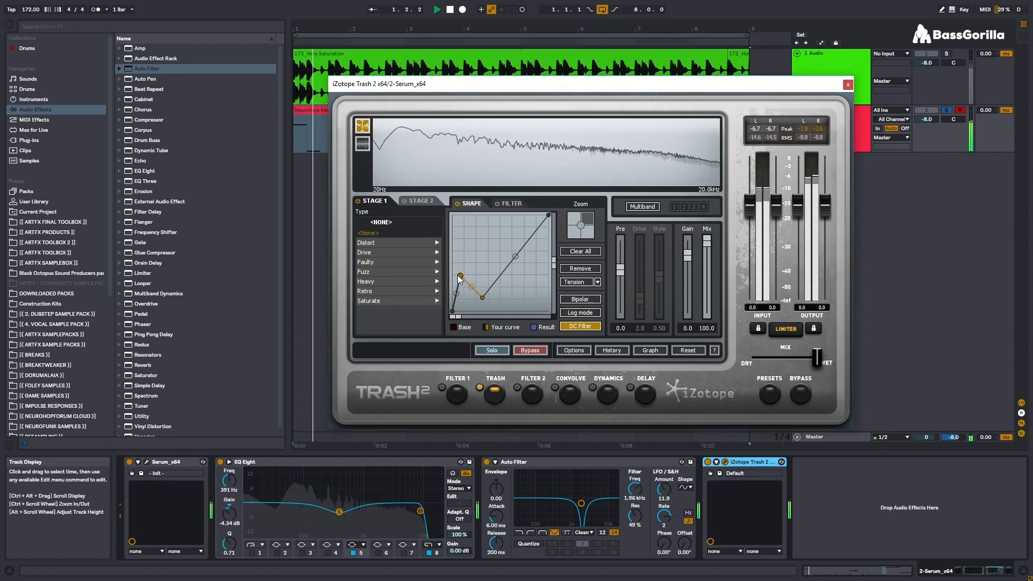
left_click_drag(459, 278, 475, 284)
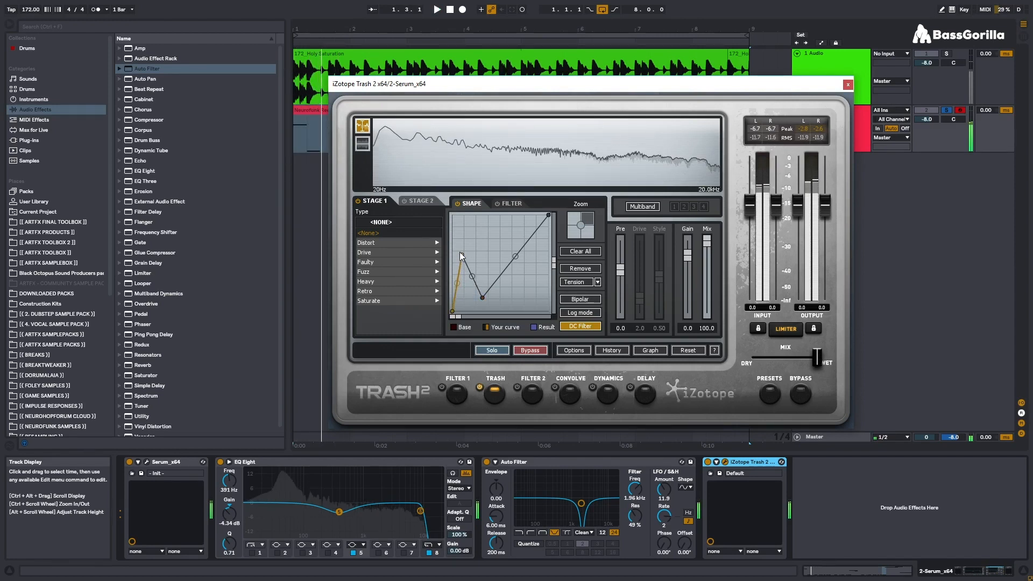
left_click_drag(476, 283, 467, 269)
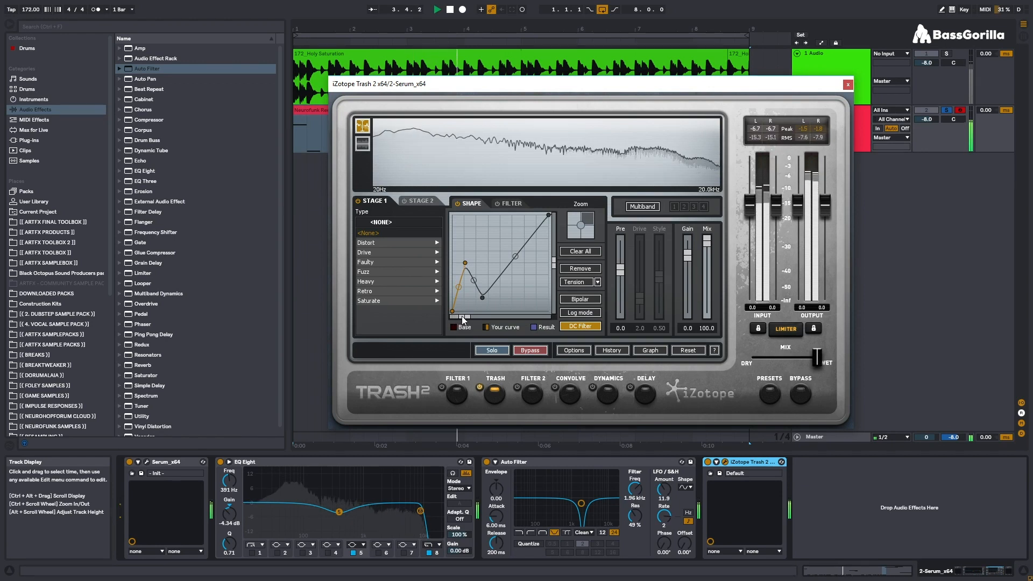
Step: Try different smoothing amounts on the corners of the waveshaper curve
mouse_move(464, 316)
left_mouse_down()
mouse_move(482, 318)
mouse_move(455, 319)
mouse_move(522, 318)
mouse_move(457, 316)
left_mouse_up()
key("space")
left_click_drag(481, 317, 452, 316)
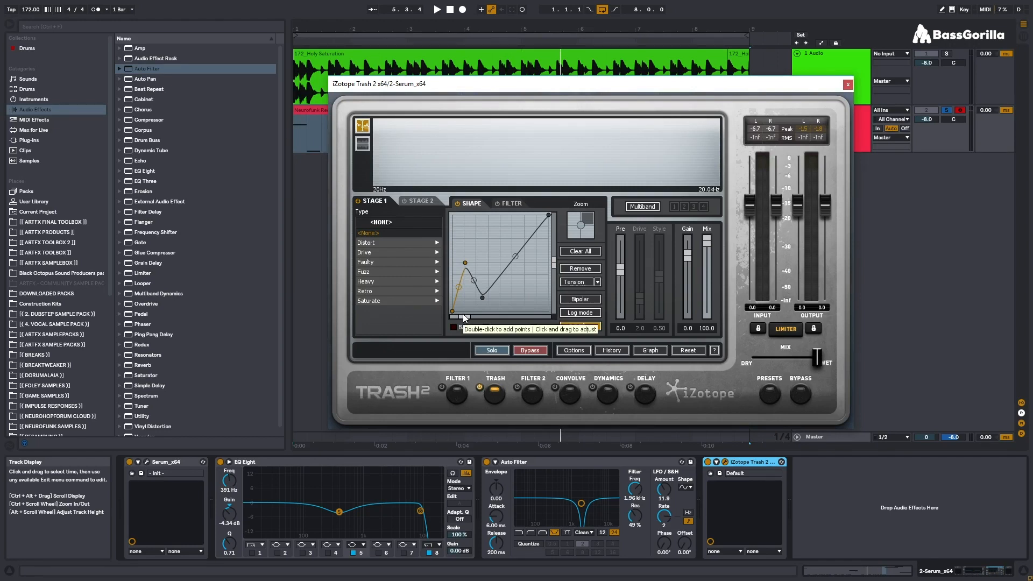
left_click_drag(464, 318, 469, 317)
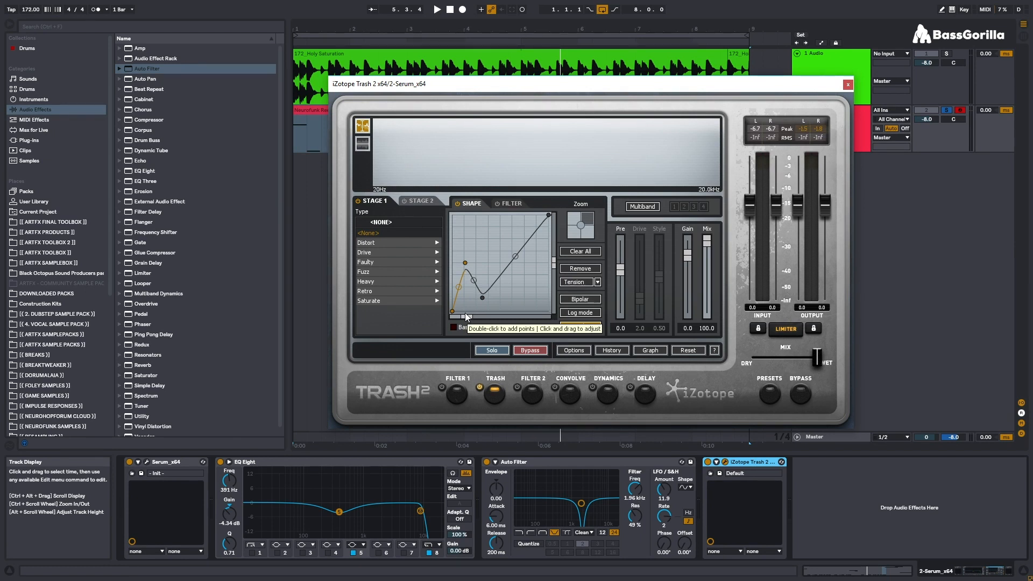
left_click_drag(466, 317, 418, 318)
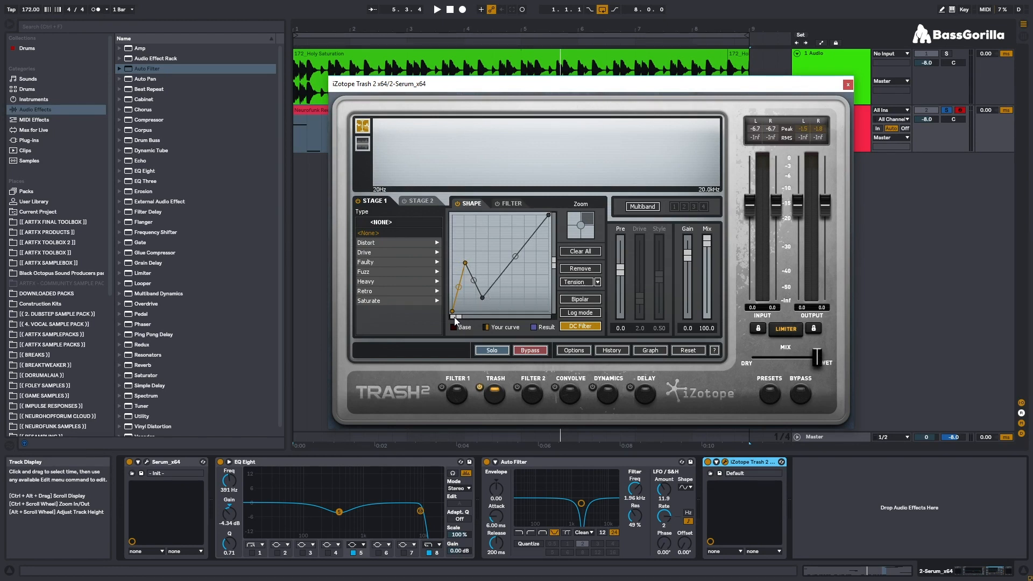
left_click_drag(458, 318, 462, 319)
left_click_drag(454, 317, 465, 322)
left_click_drag(457, 317, 397, 330)
Step: Bow the upper segment of the waveshaper curve slightly and raise the dip point to just below the peak, playing the bass
mouse_move(554, 262)
left_mouse_down()
mouse_move(558, 293)
mouse_move(558, 246)
mouse_move(563, 278)
mouse_move(560, 260)
left_mouse_up()
key("space")
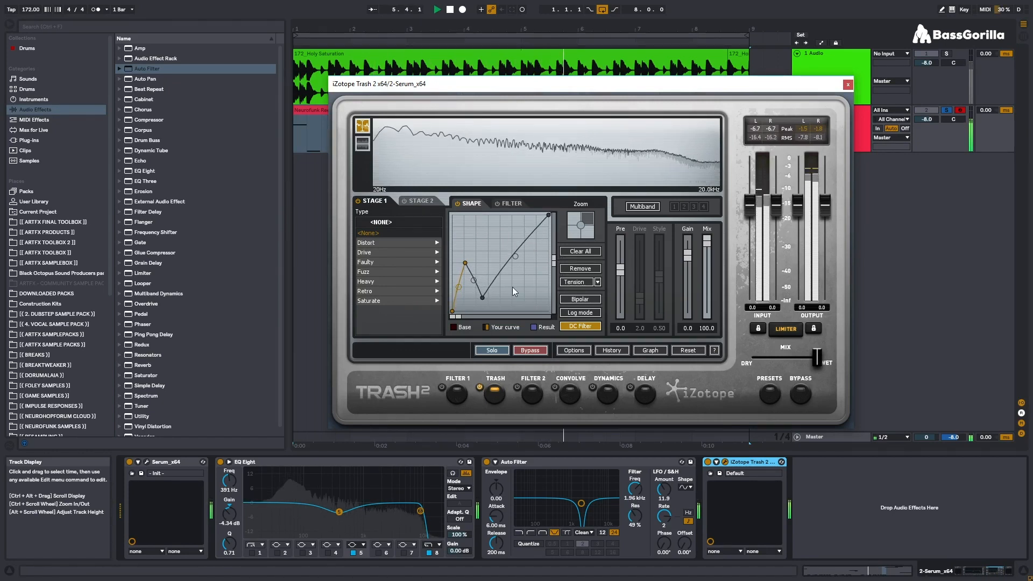
left_click_drag(484, 293, 487, 271)
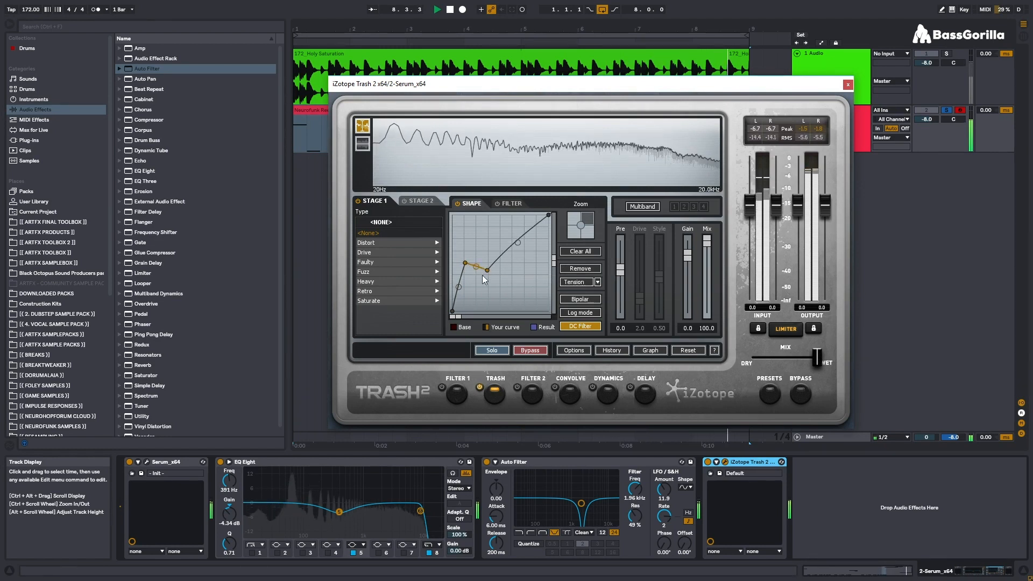
key("space")
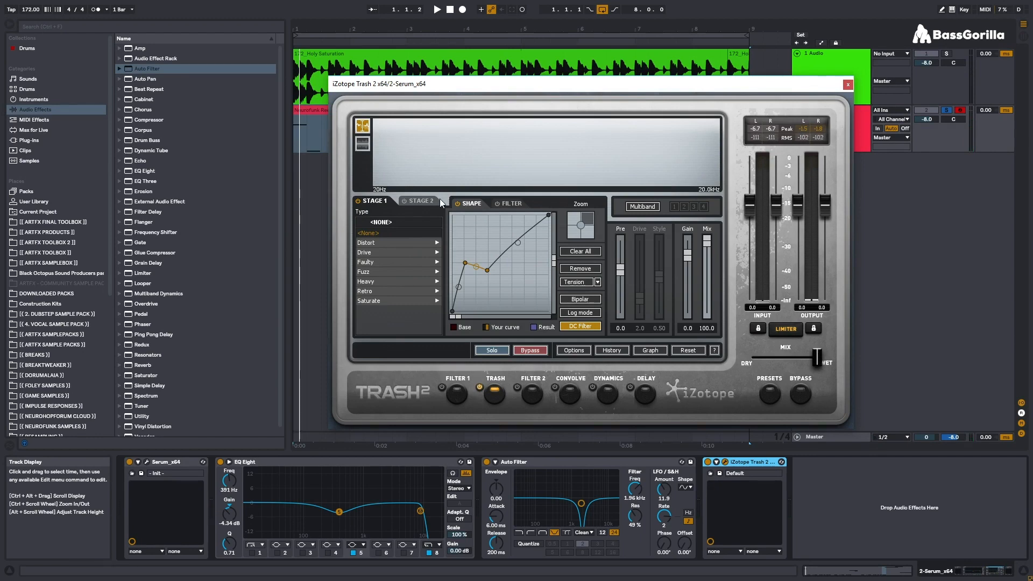
left_click(417, 202)
left_click(384, 202)
left_click(420, 198)
left_click(381, 202)
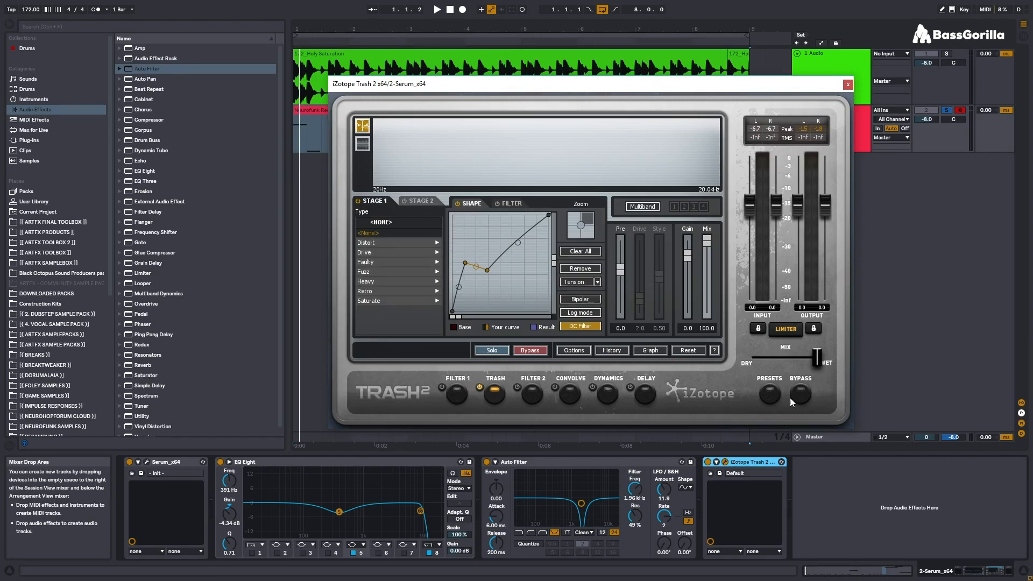
Step: Close iZotope Trash 2, unsolo the Serum track, and play the bass together with the drum break
left_click(848, 85)
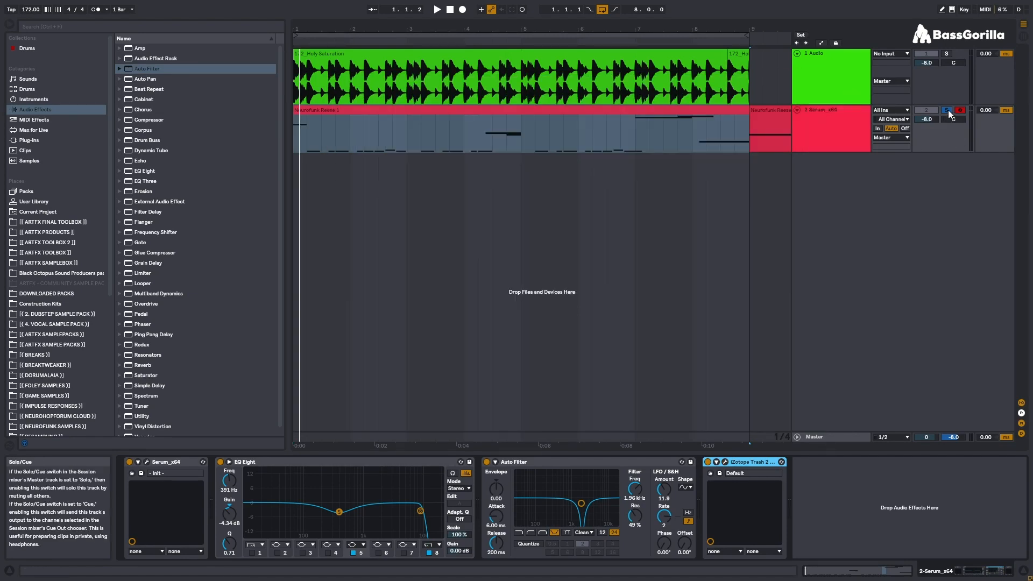
key("space")
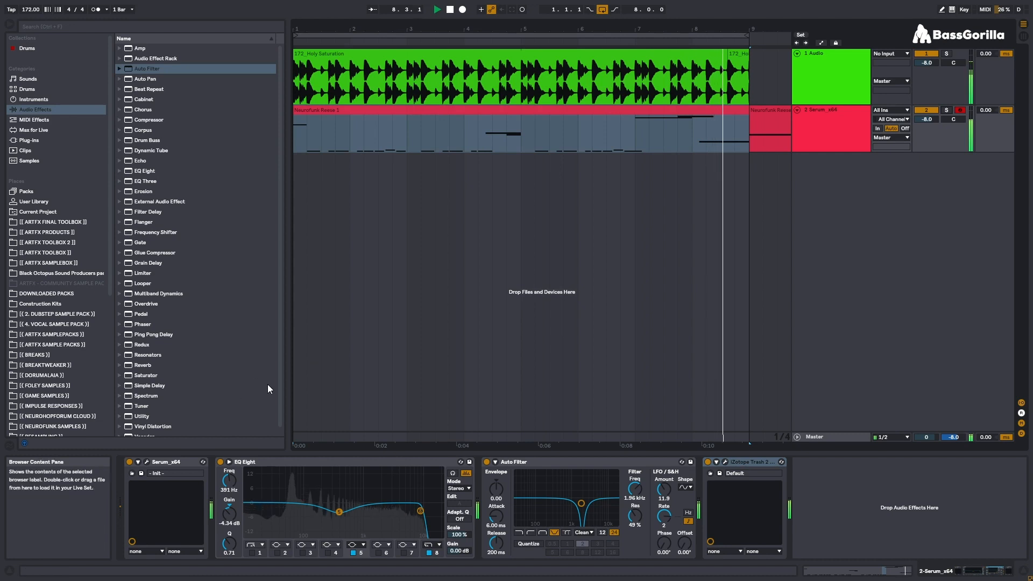
key("space")
Step: Try adjusting oscillator A's unison detune in Serum and play the bass with the drum break
left_click(147, 463)
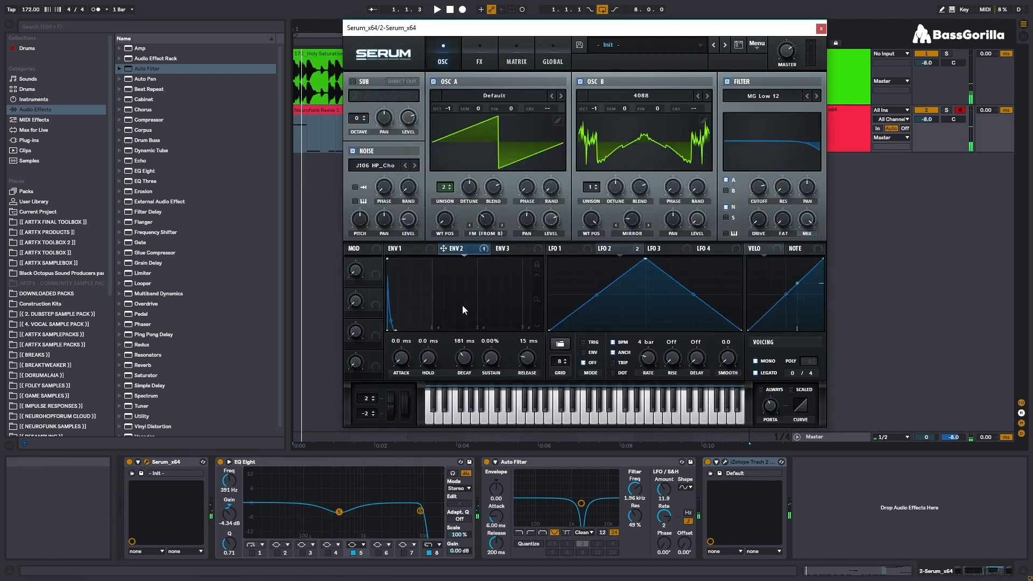
mouse_move(472, 186)
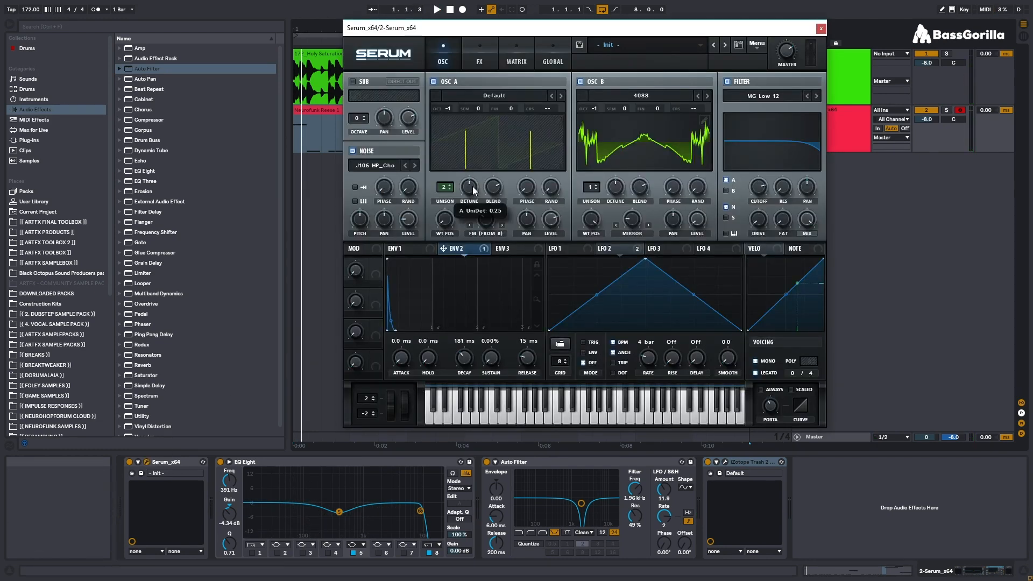
left_click_drag(472, 187, 473, 188)
key("space")
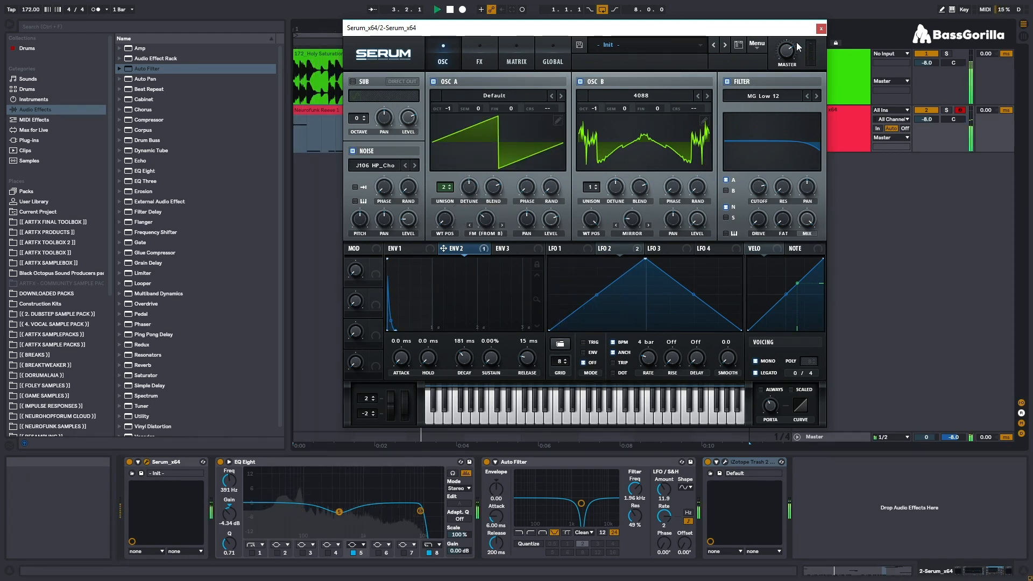
left_click(820, 29)
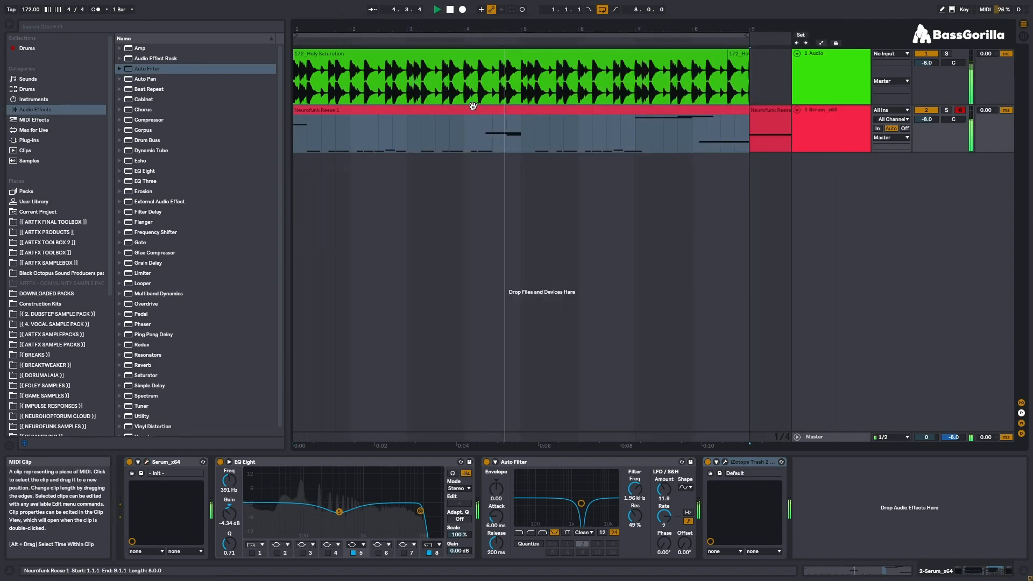
Step: Set Serum's pitch bend range to 12 semitones up and -12 semitones down
left_click(147, 462)
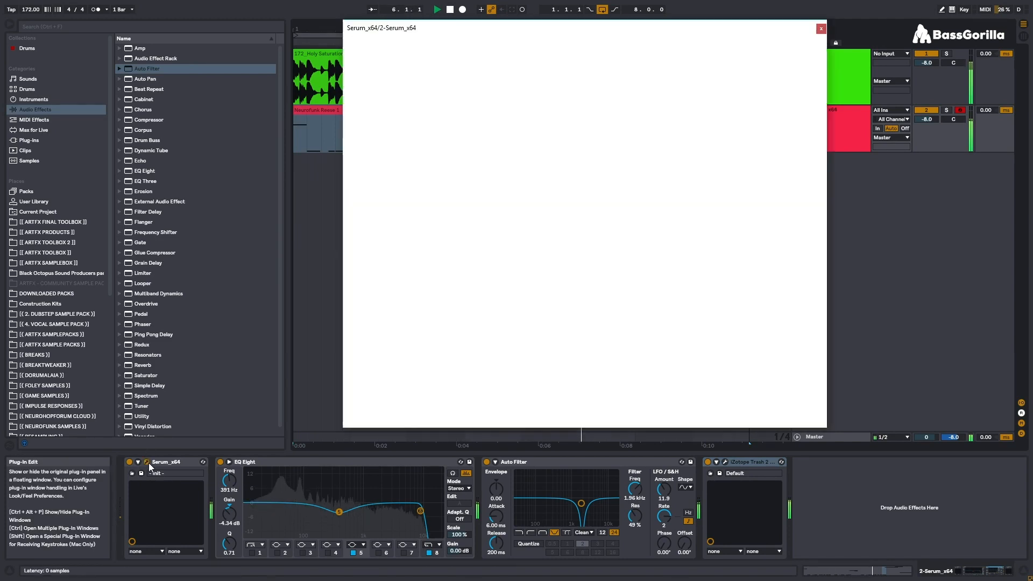
left_click_drag(371, 393, 373, 375)
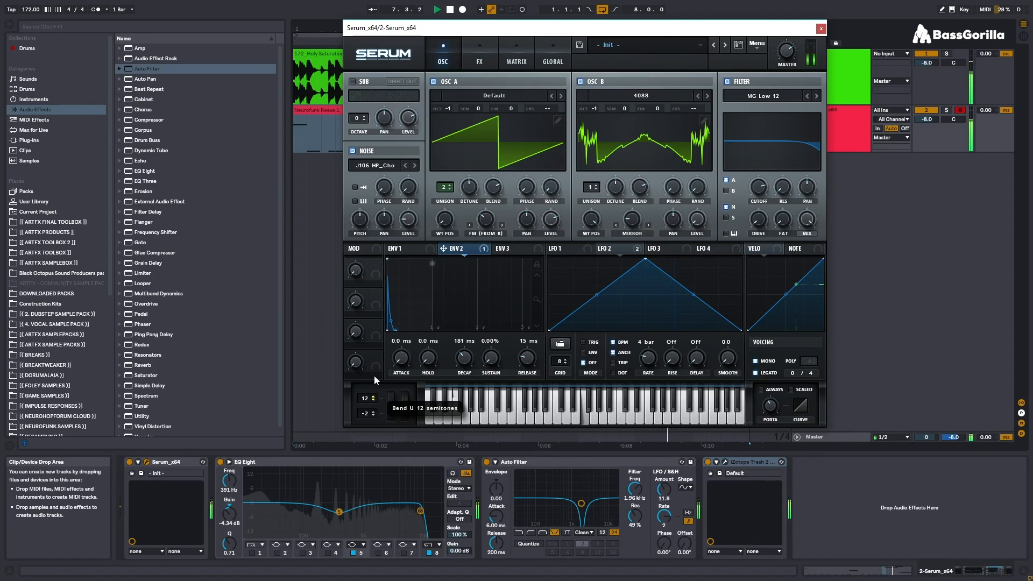
left_click_drag(366, 416, 369, 447)
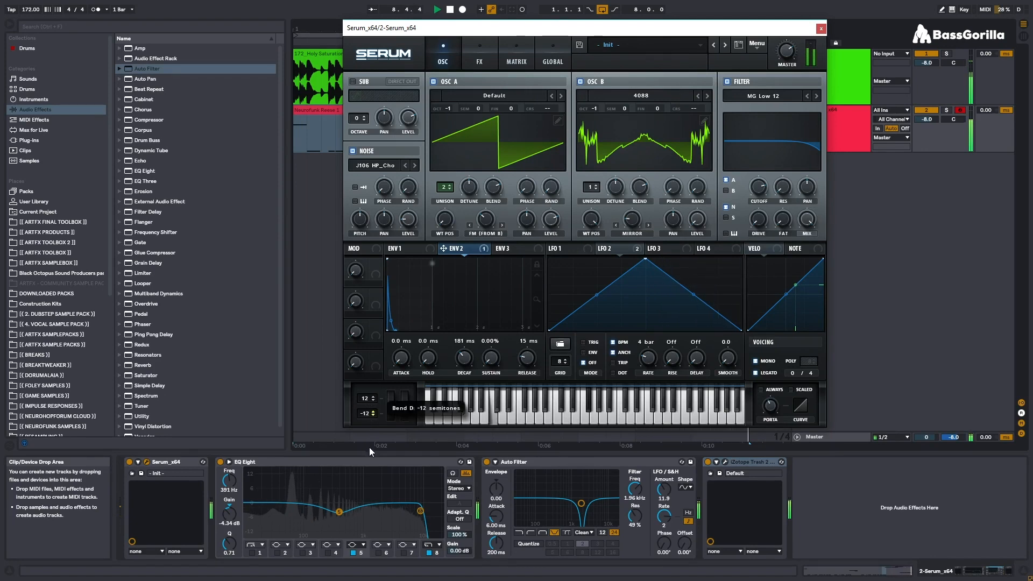
key("space")
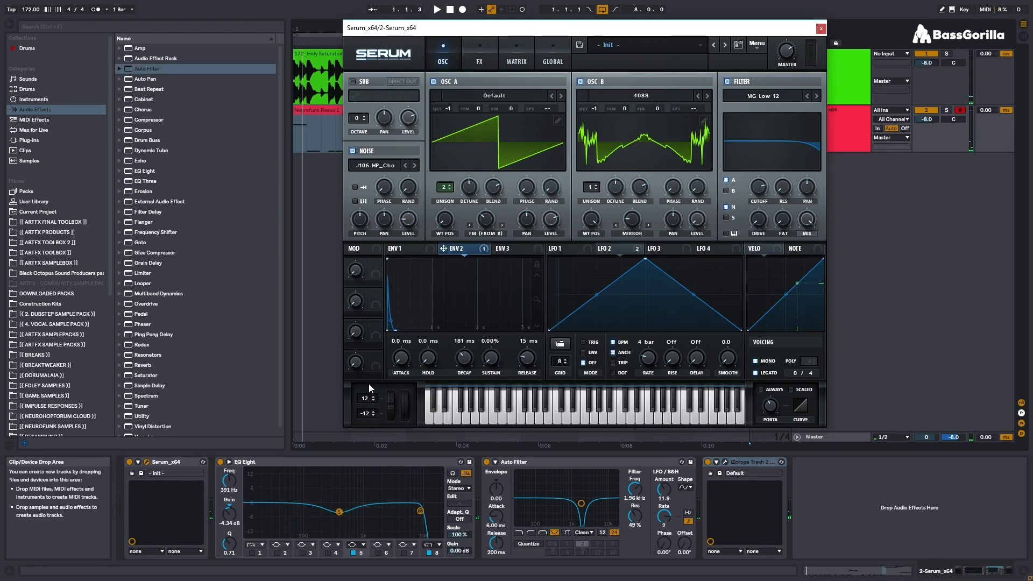
Step: Set oscillator A's unison detune to 0.27 and close the Serum window
left_click_drag(476, 192, 473, 185)
mouse_move(463, 188)
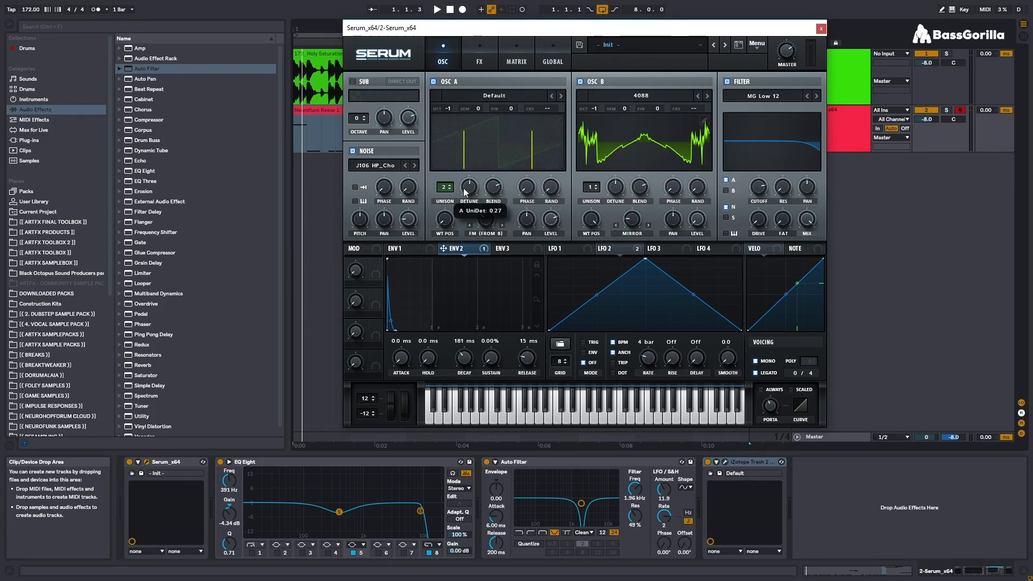
left_click_drag(554, 28, 520, 217)
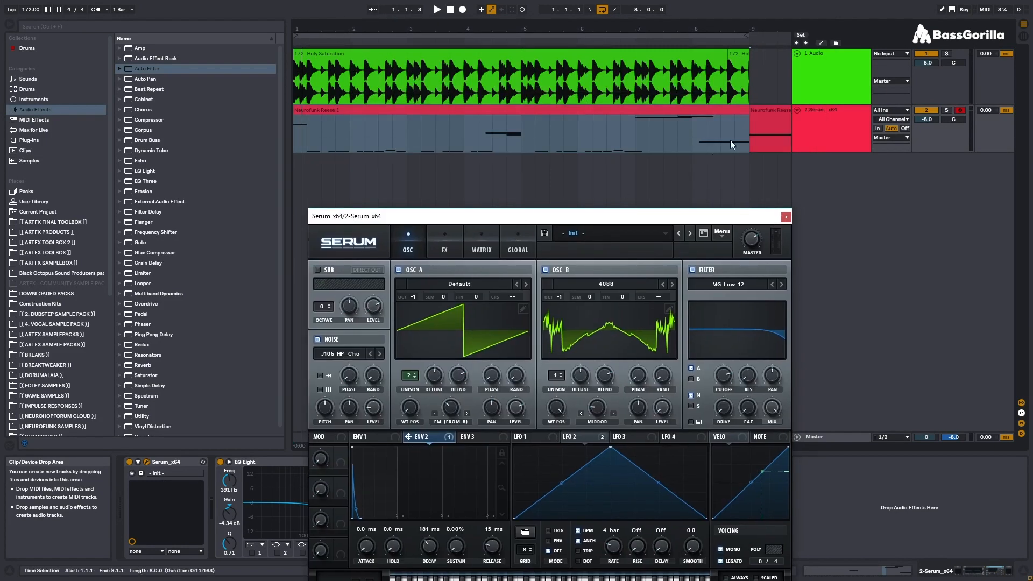
left_click(665, 132)
left_click_drag(486, 211, 553, 81)
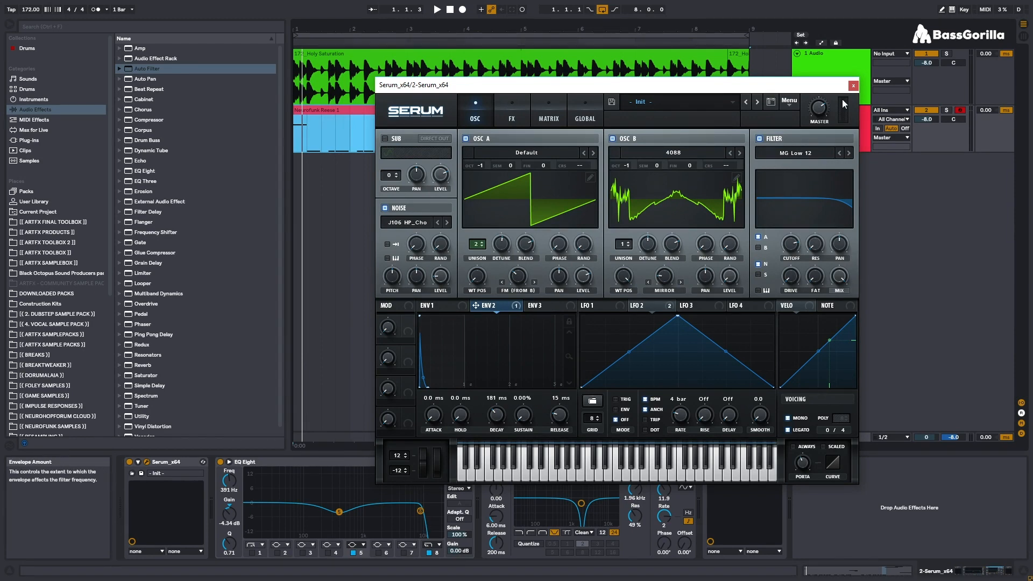
left_click(853, 85)
Step: Open the first Neurofunk Reese clip's pitch bend envelope and shape an upward bend peaking at about 2957 at position 4.3.3
double_click(401, 116)
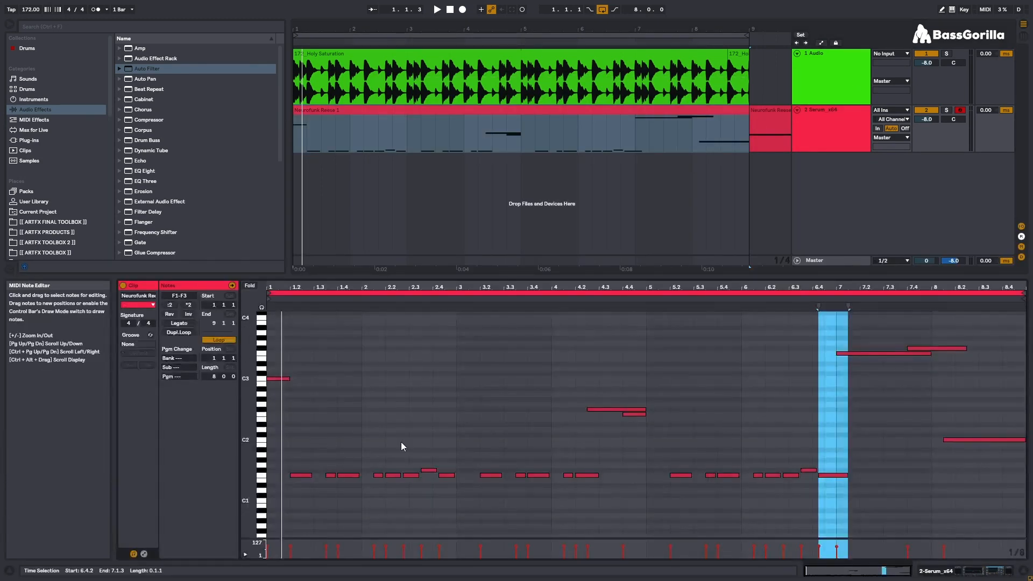
left_click(142, 554)
left_click_drag(627, 422, 648, 434)
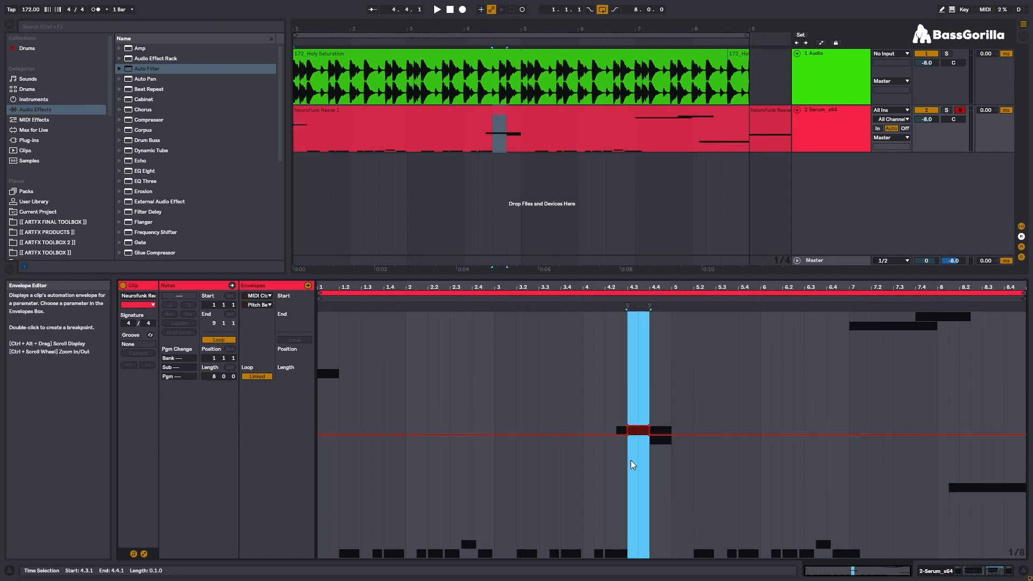
left_click(629, 429)
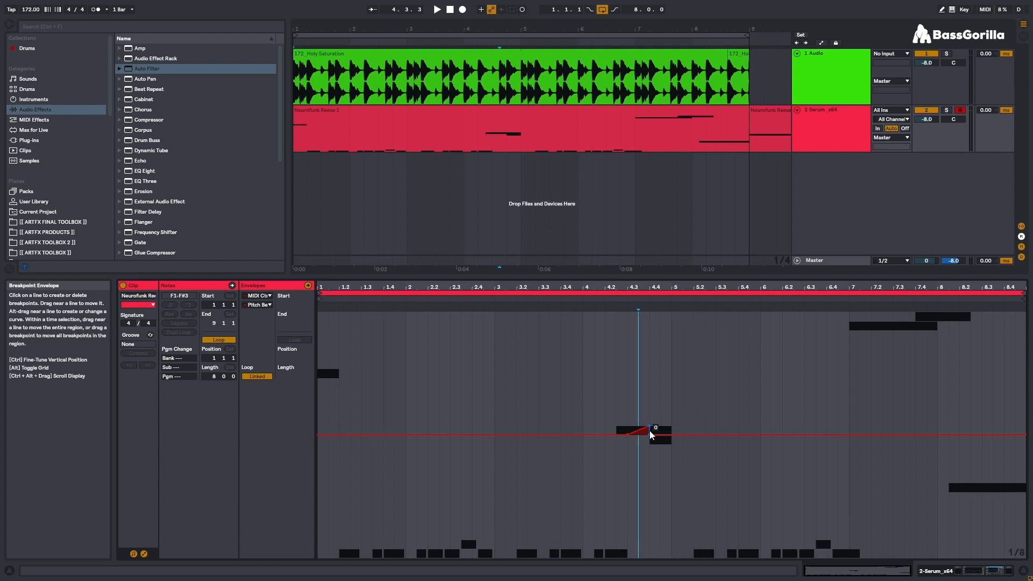
mouse_move(649, 428)
left_mouse_down()
mouse_move(638, 427)
mouse_move(638, 390)
left_mouse_up()
Step: Play the loop from bar 4 to hear the pitch bend
key("space")
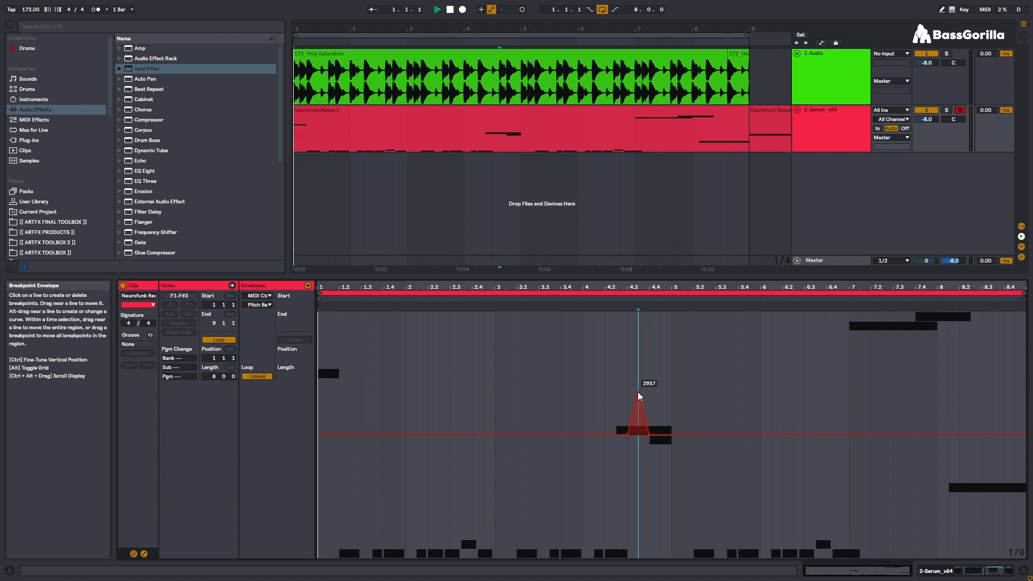
key("space")
left_click(467, 142)
key("space")
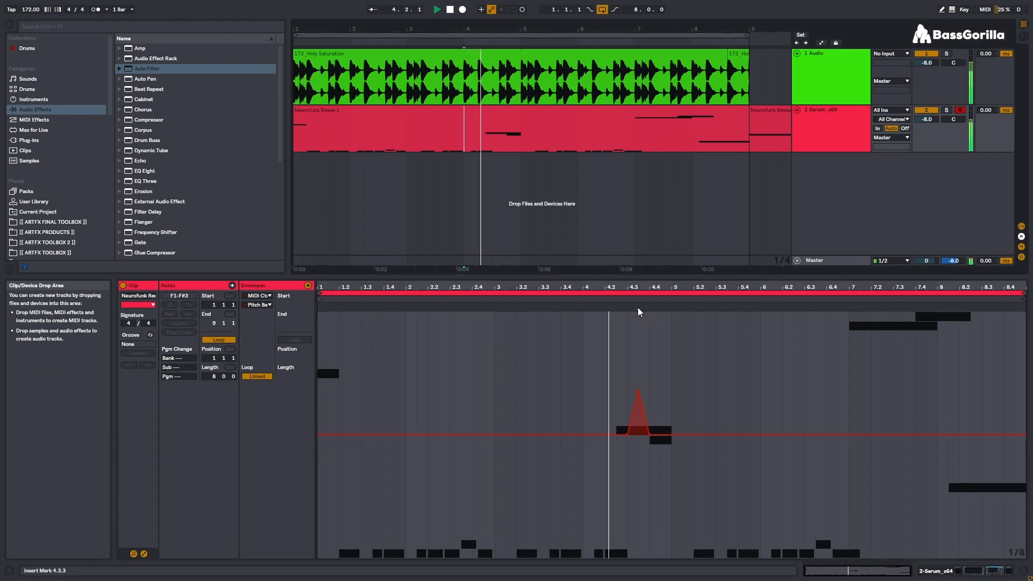
key("space")
Step: Move the pitch bend peak earlier, to the middle of the bar 4 note, and raise it to about 4396 during playback
left_click_drag(639, 395, 639, 428)
key("space")
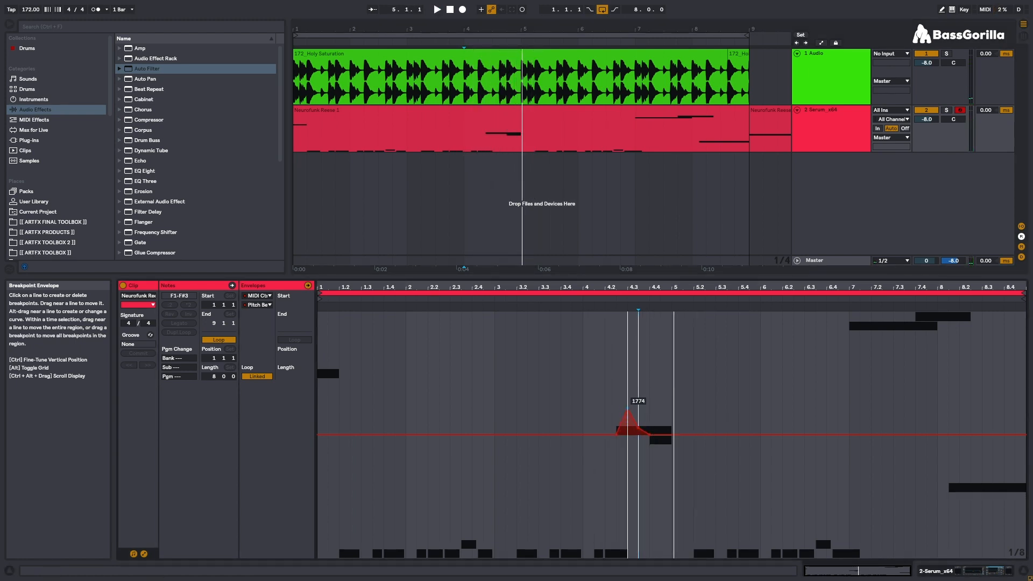
key("space")
mouse_move(616, 376)
left_mouse_down()
mouse_move(616, 349)
mouse_move(628, 346)
mouse_move(628, 364)
left_mouse_up()
key("space")
key("space")
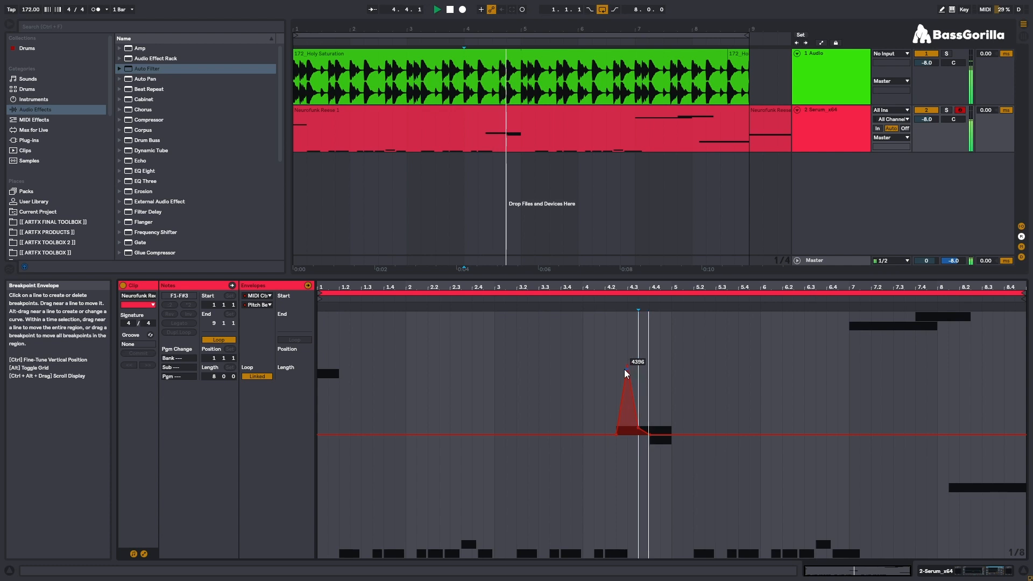
key("space")
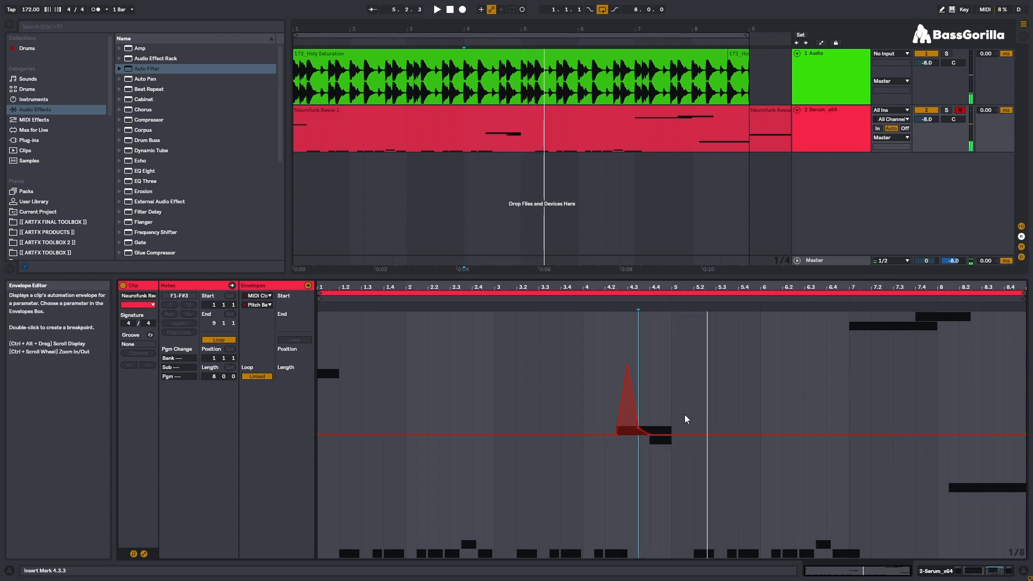
left_click(479, 134)
left_click(297, 142)
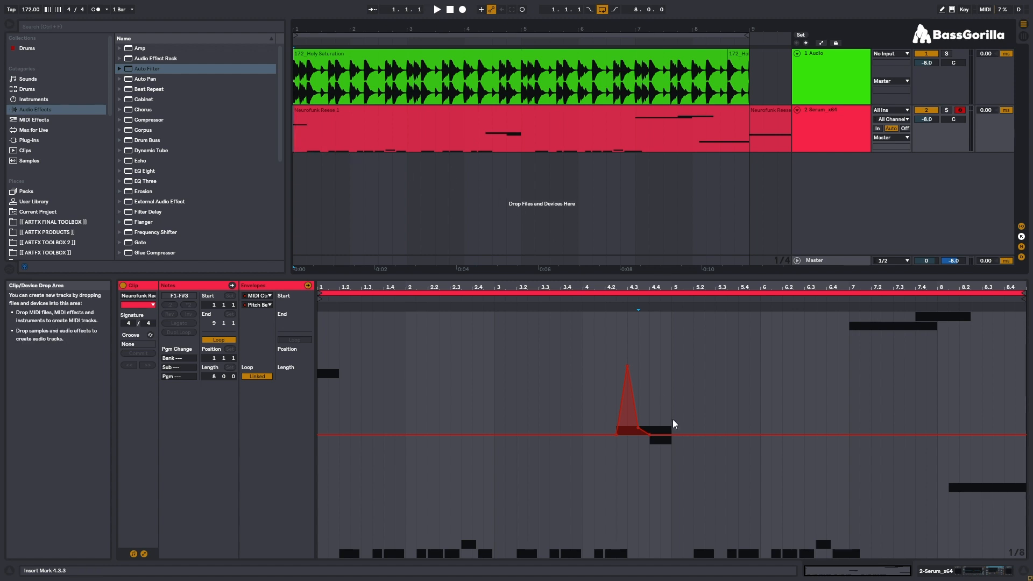
Step: Draw a steep downward pitch bend from 8.4 to the end of the clip and play it back
left_click(644, 423)
left_click_drag(1005, 426, 1014, 558)
key("space")
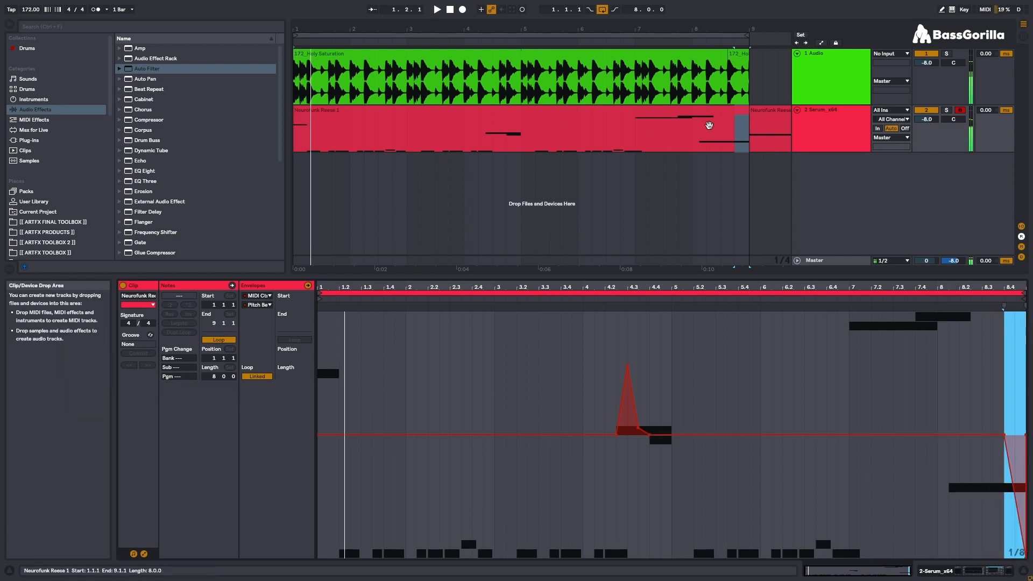
left_click(635, 137)
key("space")
left_click(620, 144)
key("space")
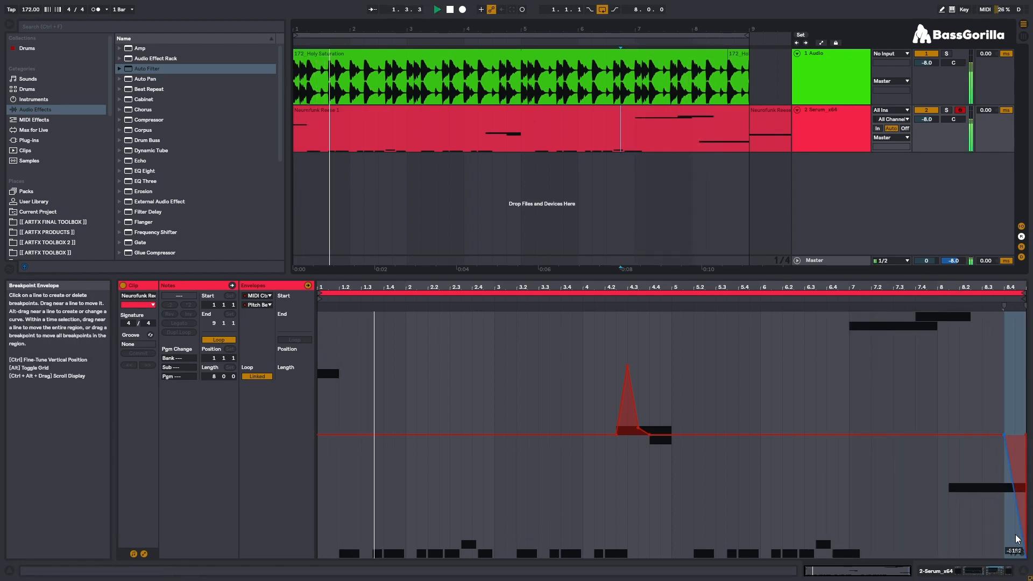
Step: Make the final downward bend shallower by raising its end point, play the loop, and return to the track's device chain
left_click(1020, 495)
key("space")
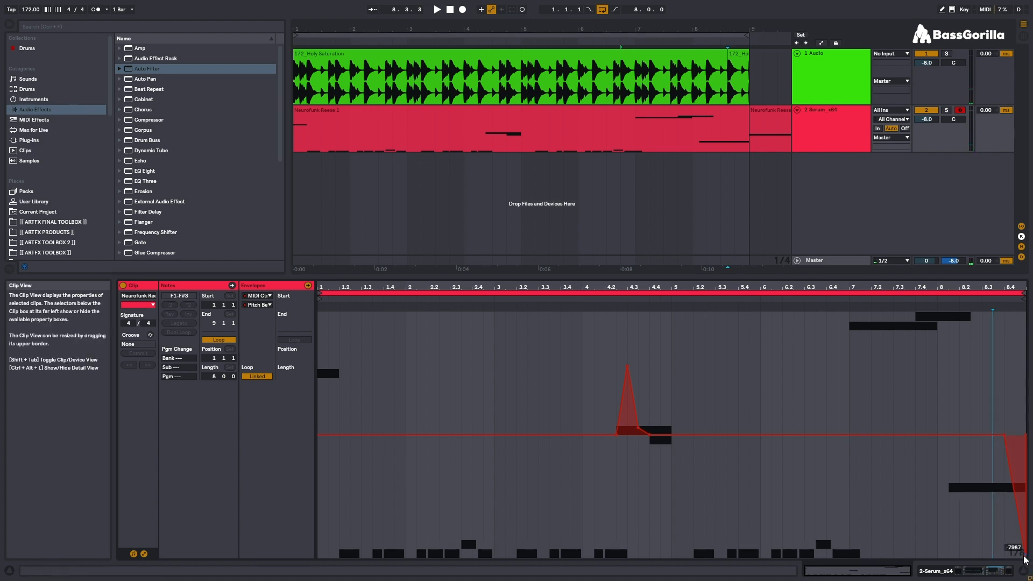
left_click_drag(1025, 557, 1024, 479)
key("space")
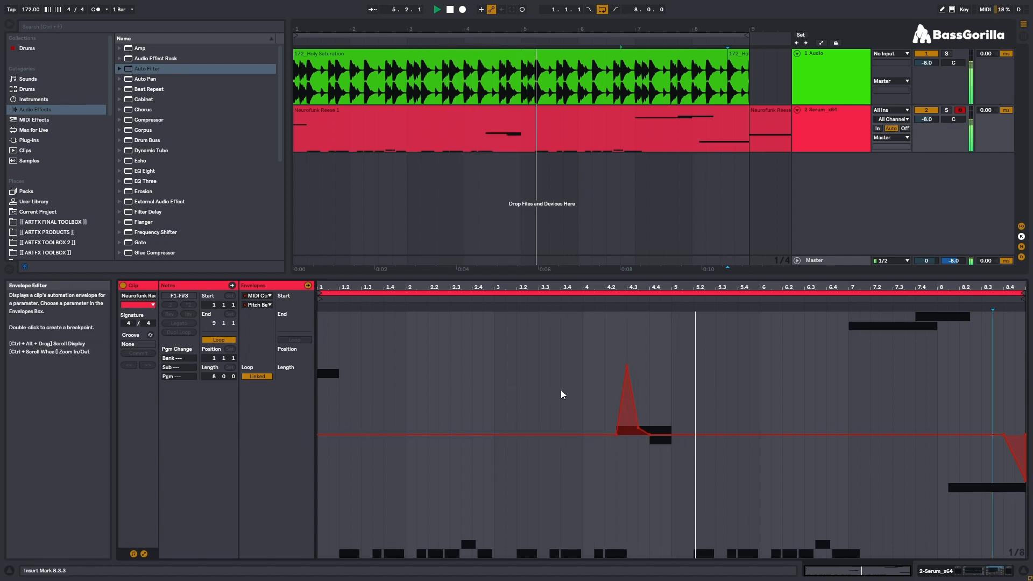
key("shift+Tab")
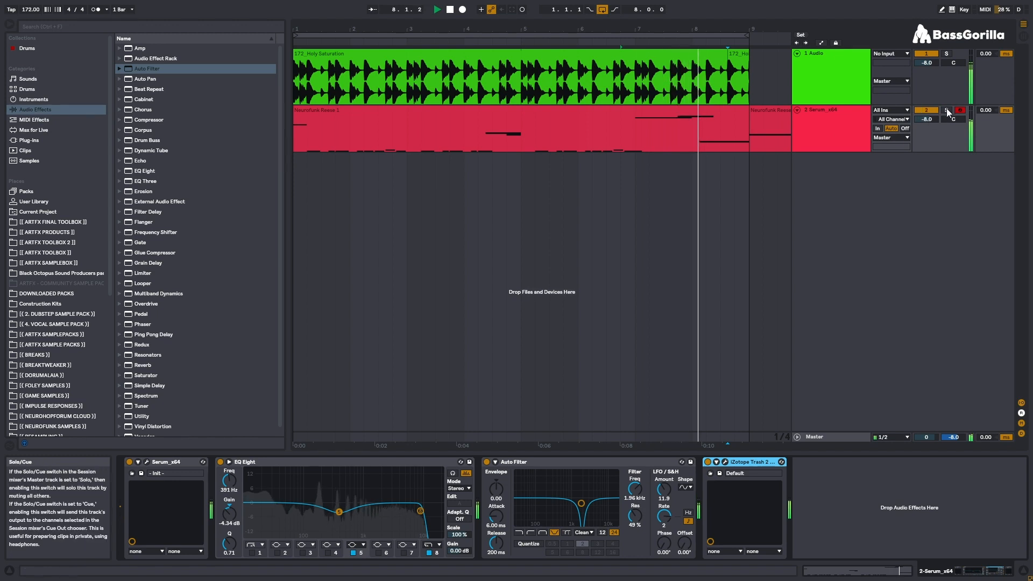
key("space")
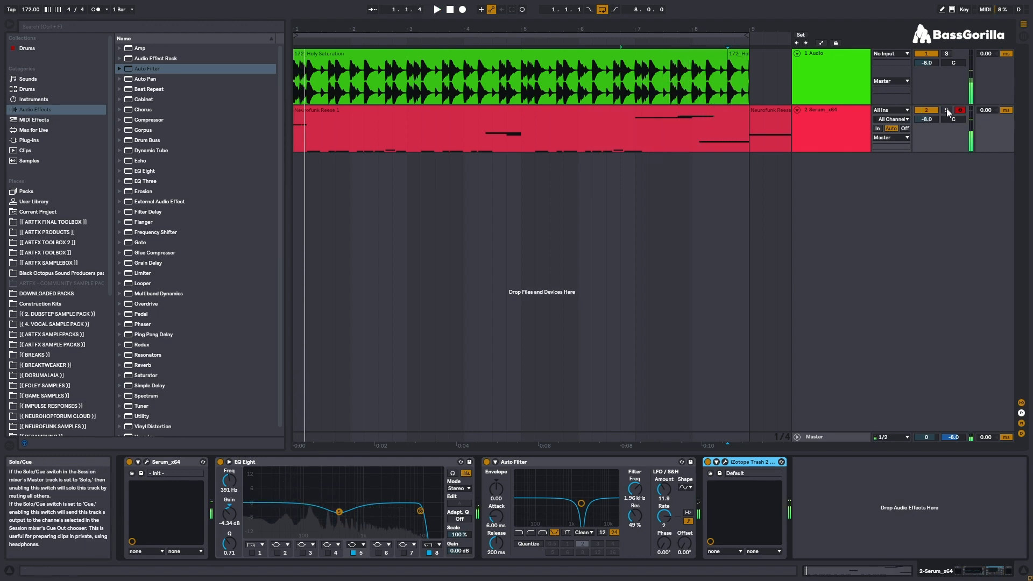
Step: Select Multiband Dynamics among the audio effects for the Serum track and solo that track
left_click(825, 116)
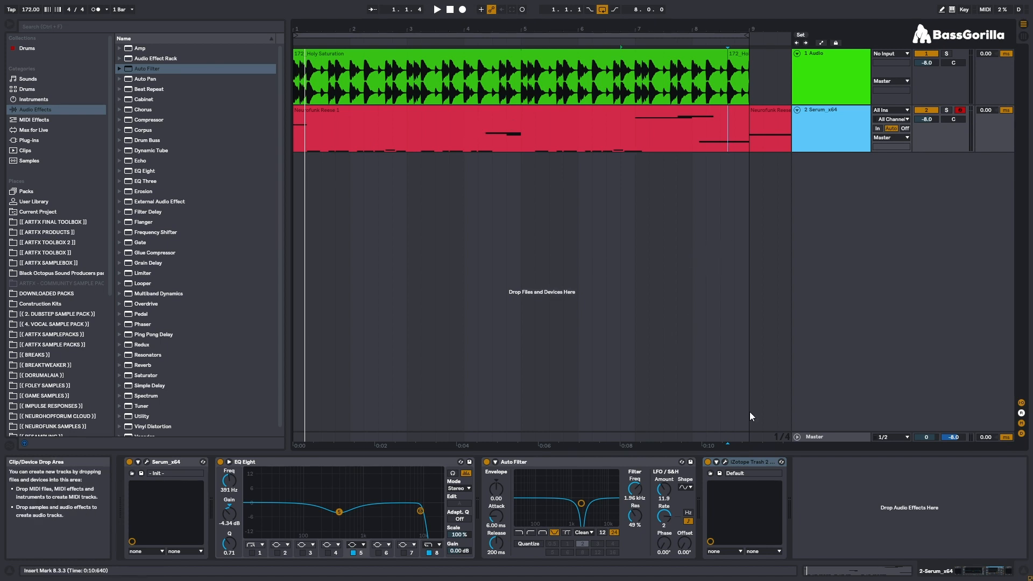
left_click_drag(161, 294, 185, 295)
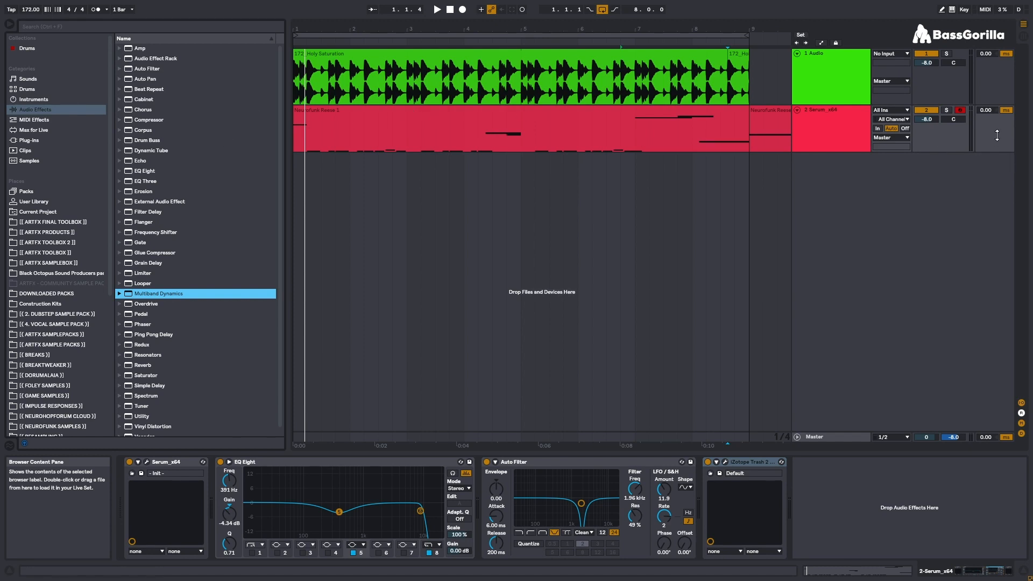
left_click(947, 111)
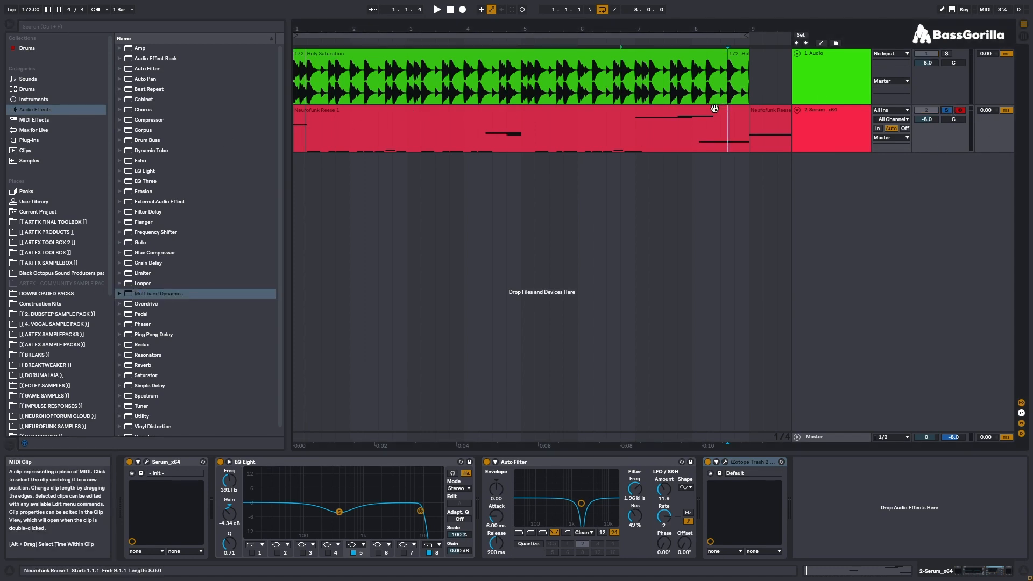
Step: Open the second Neurofunk Reese clip, starting at bar 9, and show its MIDI notes without the envelope editor
left_click(759, 113)
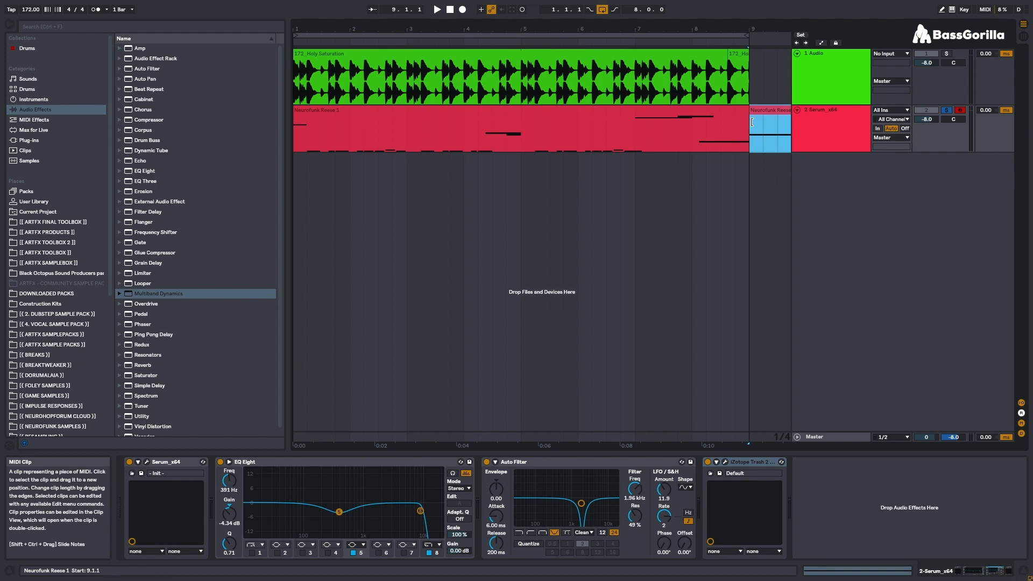
left_click_drag(744, 29, 743, 3)
double_click(471, 110)
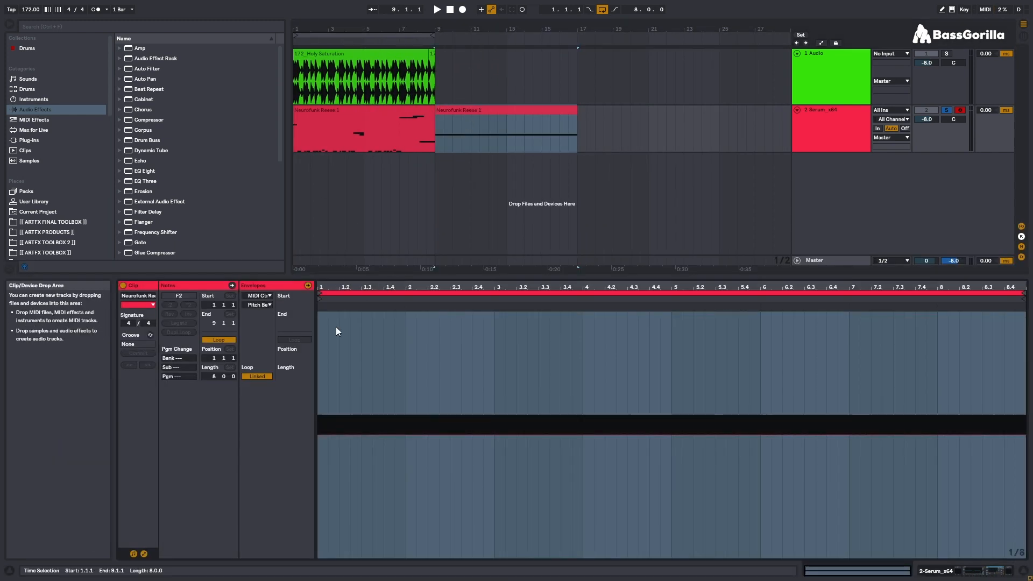
left_click(143, 554)
left_click_drag(253, 409, 243, 419)
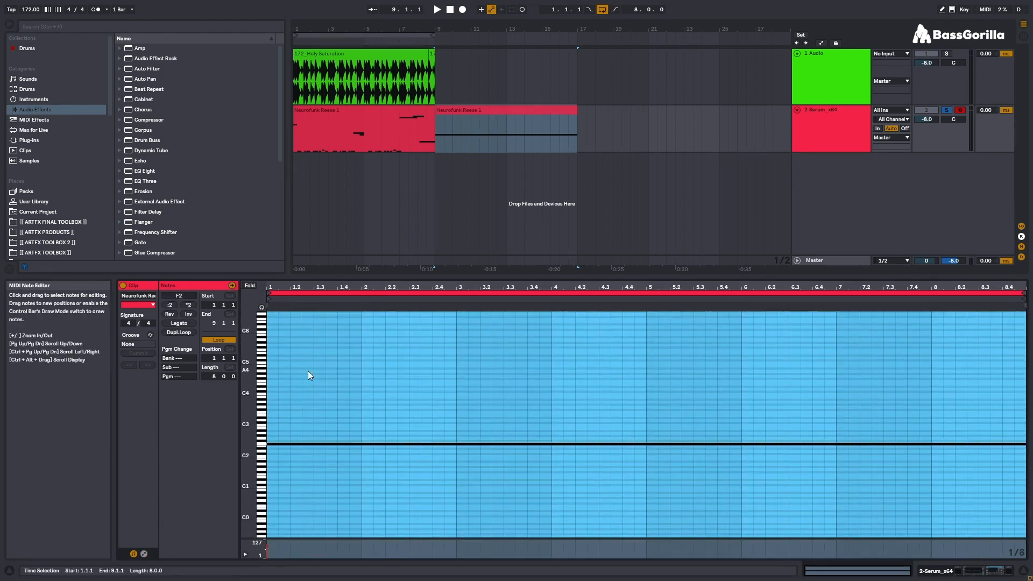